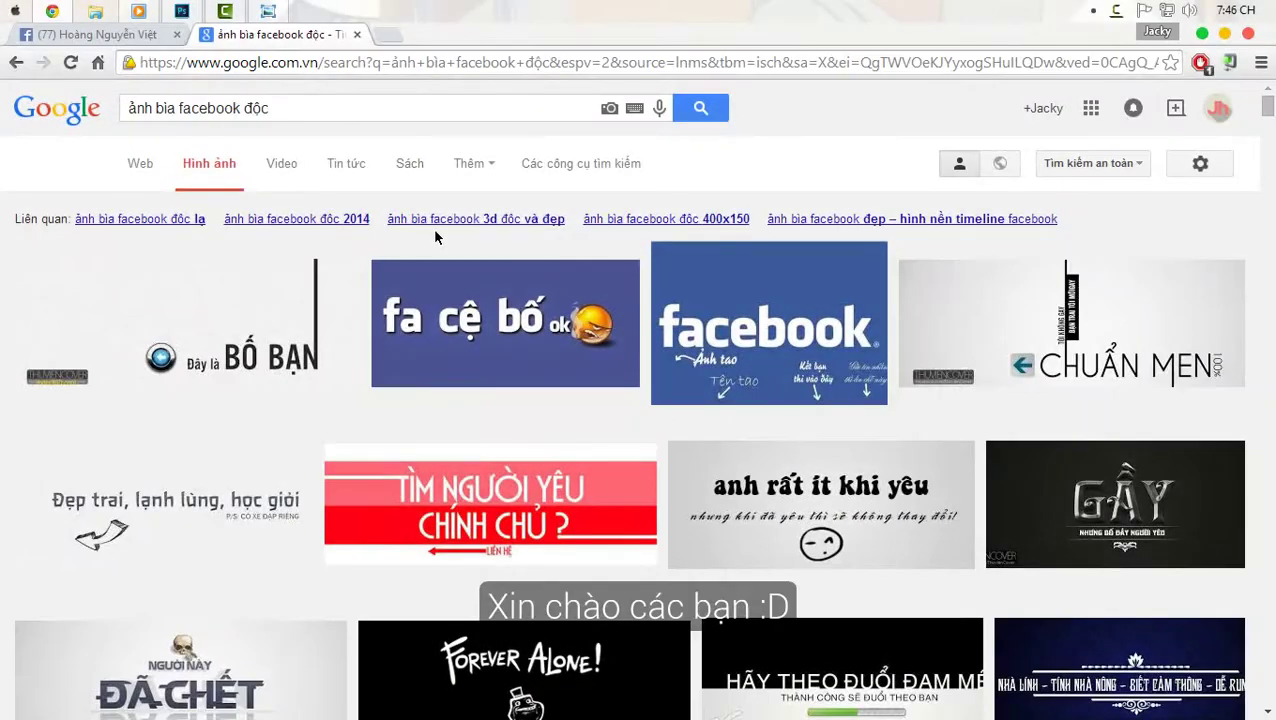
- Browse the Google Images Facebook cover results and preview the stacked profile-page cover
{"action": "scroll", "coordinate": [1199, 303], "scroll_direction": "down", "scroll_amount": 5}
{"action": "scroll", "coordinate": [1199, 303], "scroll_direction": "down", "scroll_amount": 1}
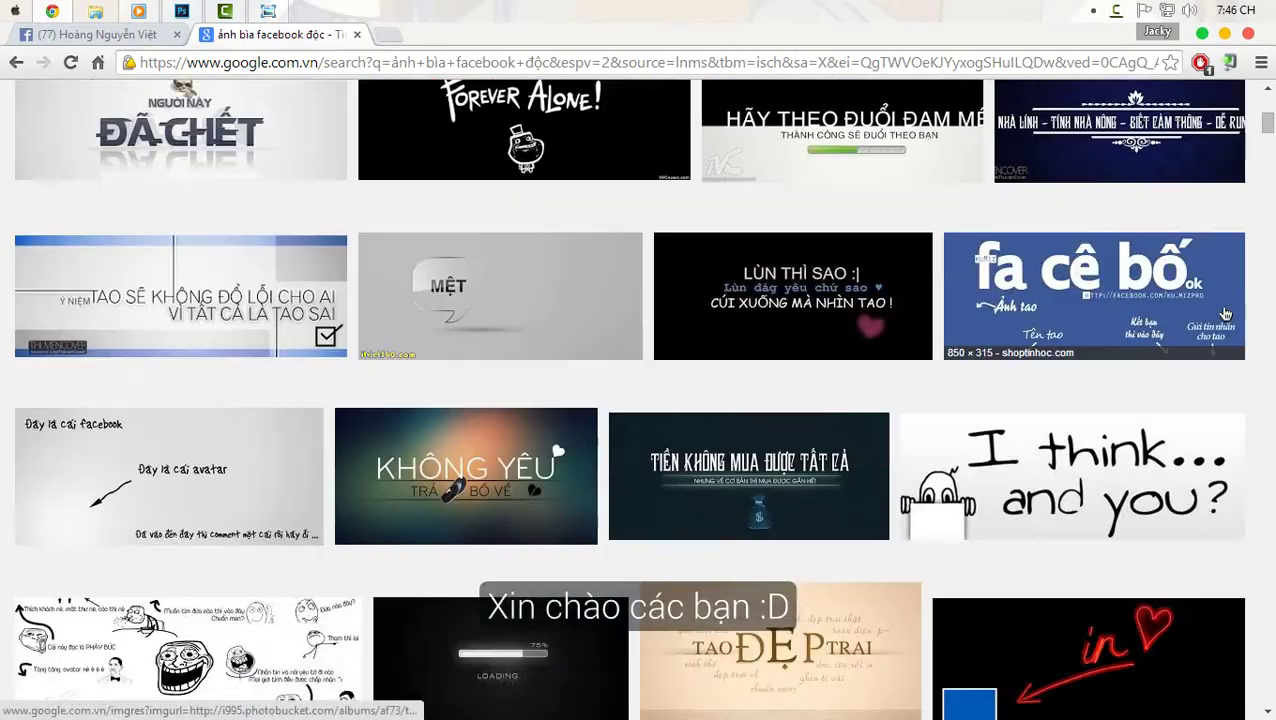
{"action": "scroll", "coordinate": [1199, 303], "scroll_direction": "down", "scroll_amount": 4}
{"action": "scroll", "coordinate": [1167, 351], "scroll_direction": "down", "scroll_amount": 3}
{"action": "scroll", "coordinate": [1167, 351], "scroll_direction": "down", "scroll_amount": 2}
{"action": "scroll", "coordinate": [977, 316], "scroll_direction": "down", "scroll_amount": 4}
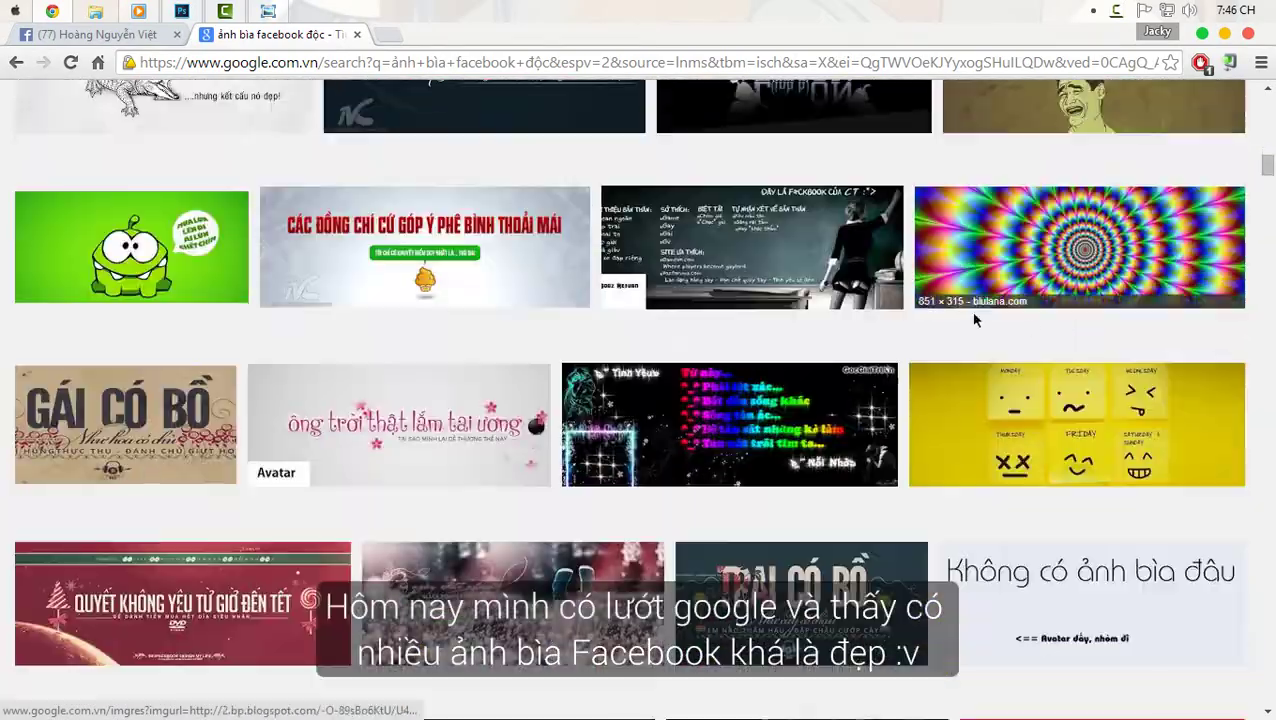
{"action": "scroll", "coordinate": [246, 291], "scroll_direction": "down", "scroll_amount": 5}
{"action": "scroll", "coordinate": [1190, 319], "scroll_direction": "down", "scroll_amount": 1}
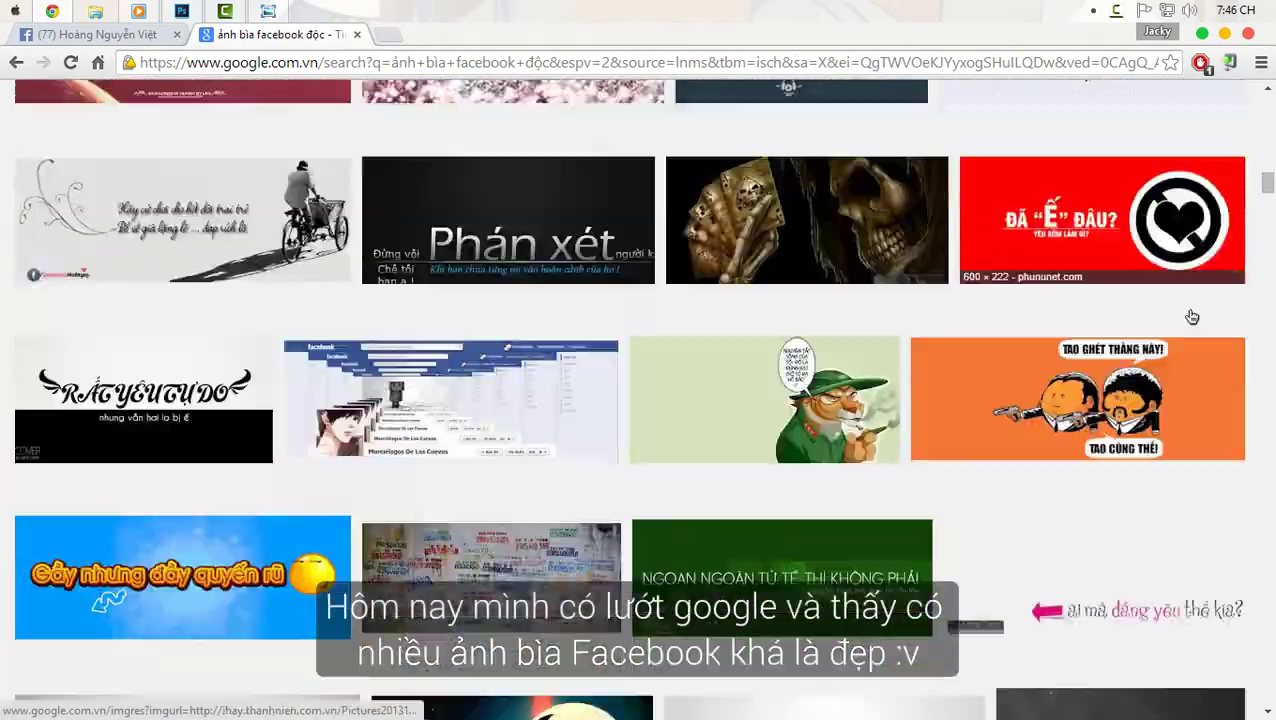
{"action": "scroll", "coordinate": [1203, 350], "scroll_direction": "down", "scroll_amount": 5}
{"action": "scroll", "coordinate": [1203, 350], "scroll_direction": "down", "scroll_amount": 4}
{"action": "scroll", "coordinate": [1167, 369], "scroll_direction": "down", "scroll_amount": 4}
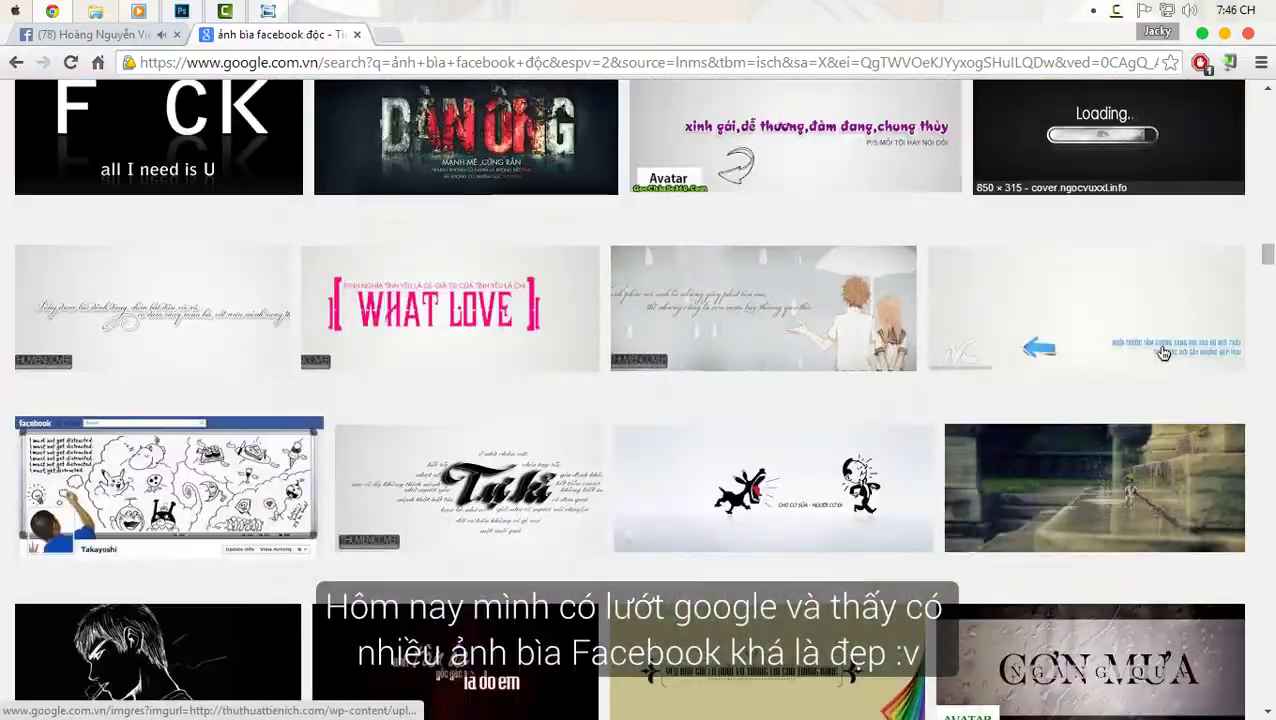
{"action": "scroll", "coordinate": [1167, 369], "scroll_direction": "down", "scroll_amount": 3}
{"action": "scroll", "coordinate": [1167, 369], "scroll_direction": "down", "scroll_amount": 3}
{"action": "scroll", "coordinate": [1143, 376], "scroll_direction": "down", "scroll_amount": 3}
{"action": "scroll", "coordinate": [511, 447], "scroll_direction": "up", "scroll_amount": 3}
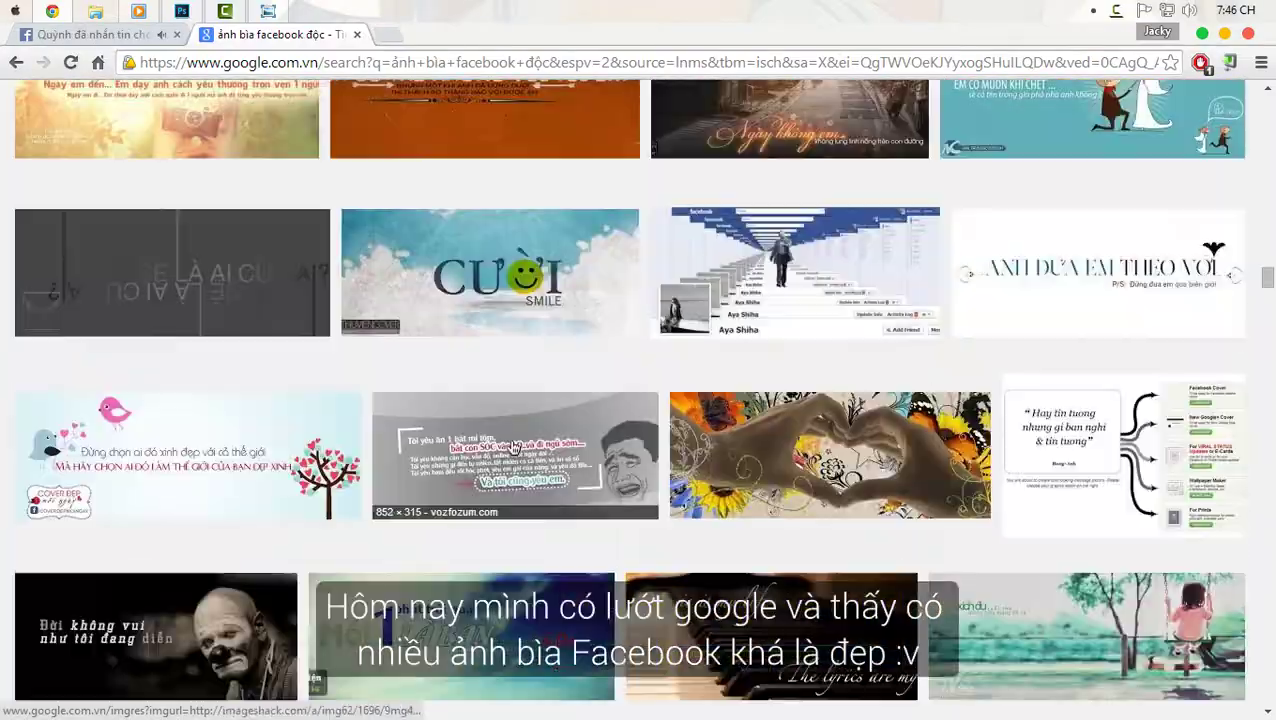
{"action": "scroll", "coordinate": [730, 448], "scroll_direction": "up", "scroll_amount": 2}
{"action": "left_click", "coordinate": [730, 448]}
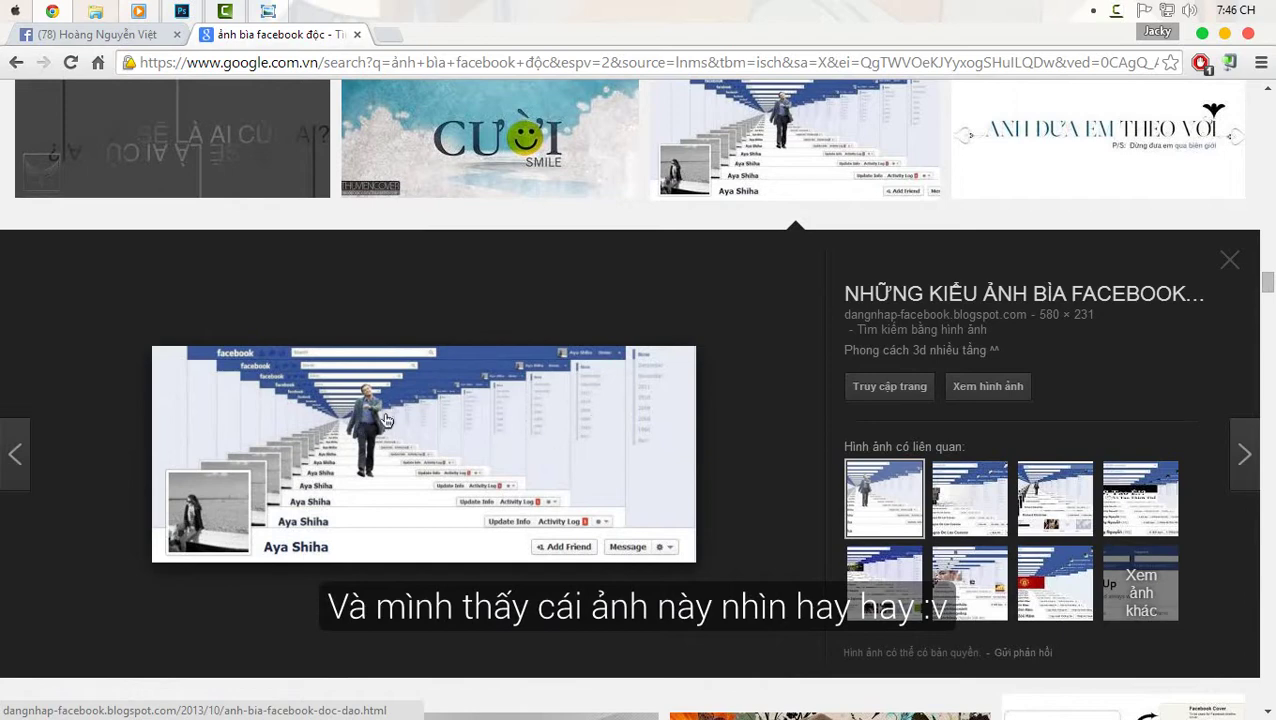
- Preview several related cascading cover images, then minimize the window to reveal the desktop
{"action": "left_click", "coordinate": [943, 517]}
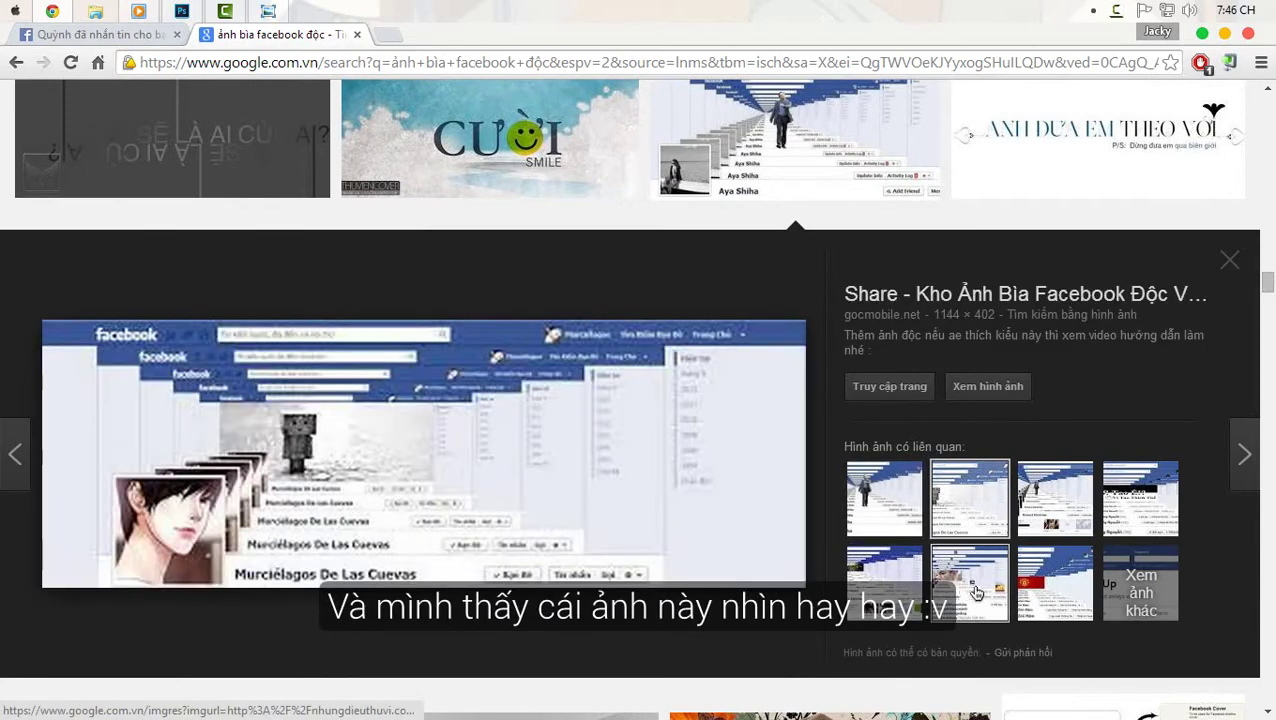
{"action": "left_click", "coordinate": [975, 592]}
{"action": "left_click", "coordinate": [1060, 592]}
{"action": "left_click", "coordinate": [1062, 505]}
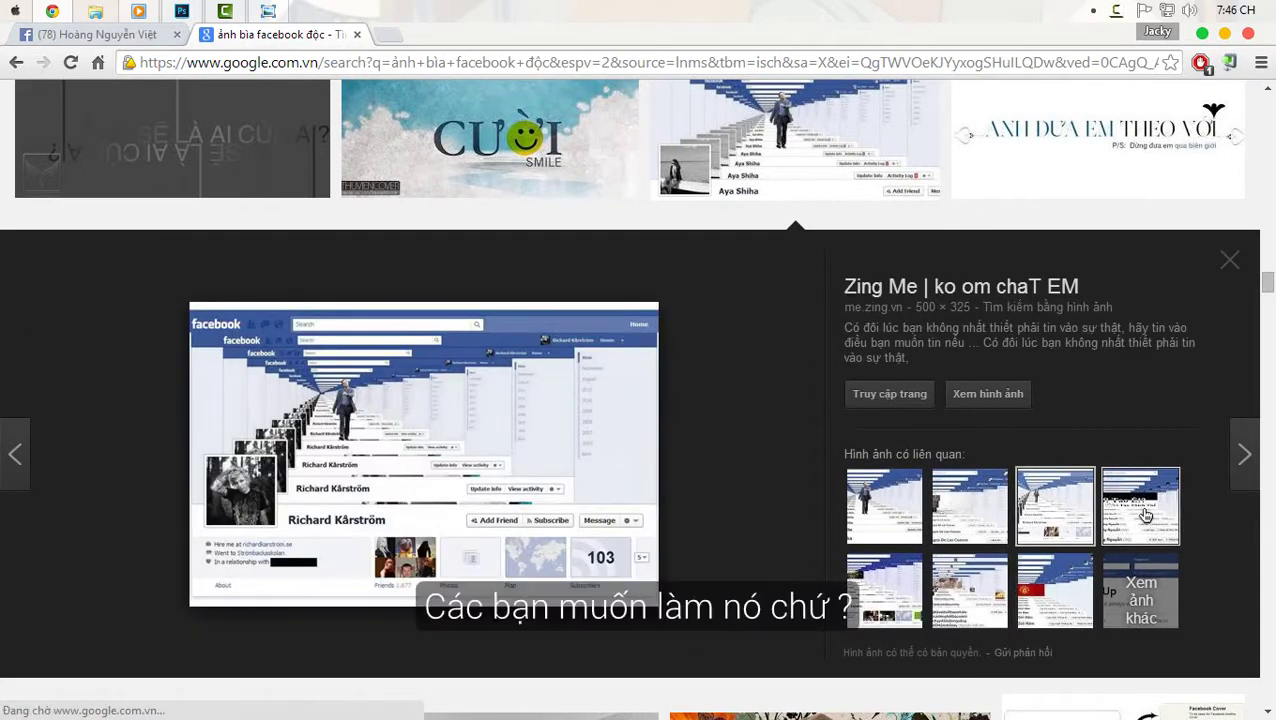
{"action": "left_click", "coordinate": [1146, 515]}
{"action": "left_click", "coordinate": [899, 598]}
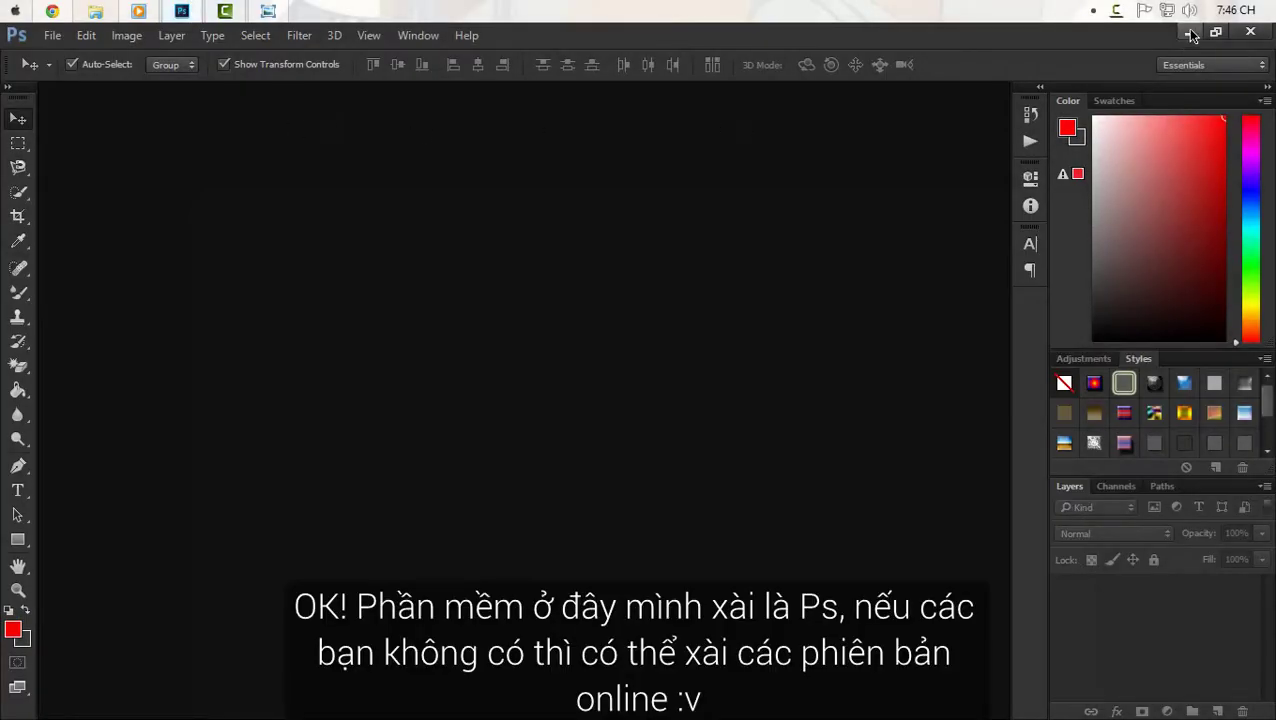
{"action": "left_click", "coordinate": [1191, 35]}
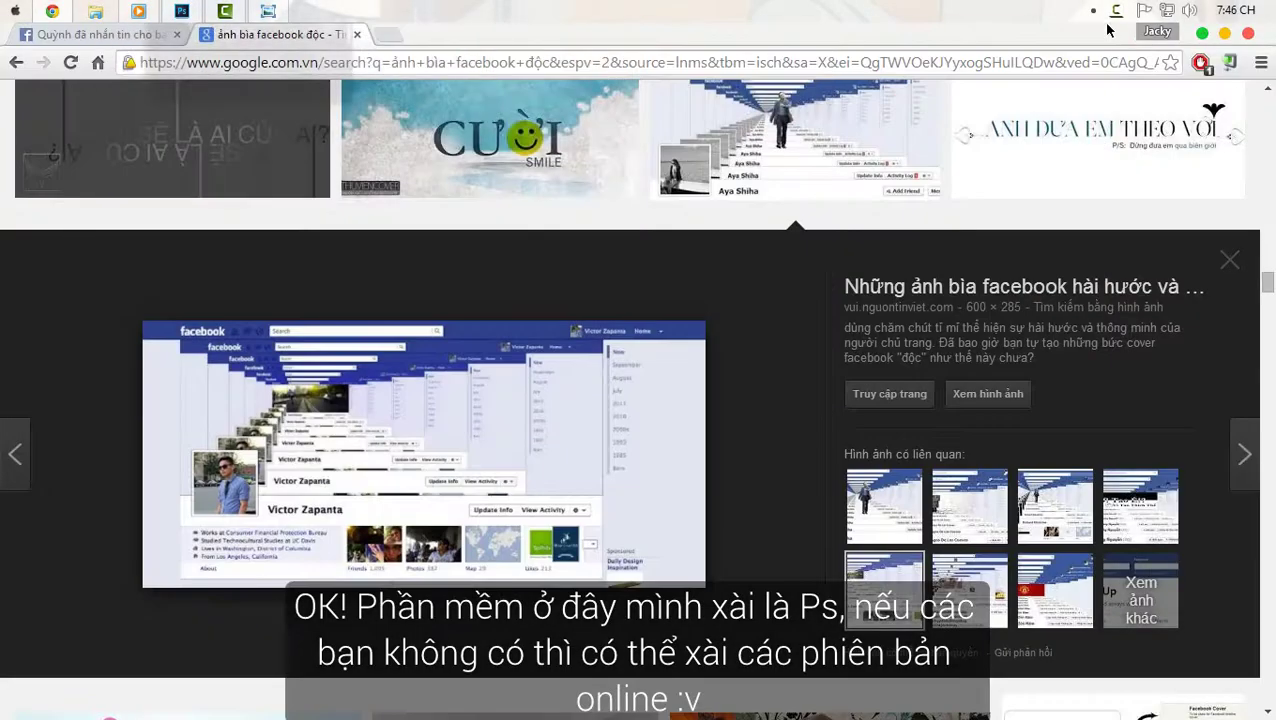
- Launch Snipping Tool from the Start screen's full apps list
{"action": "left_click", "coordinate": [1193, 40]}
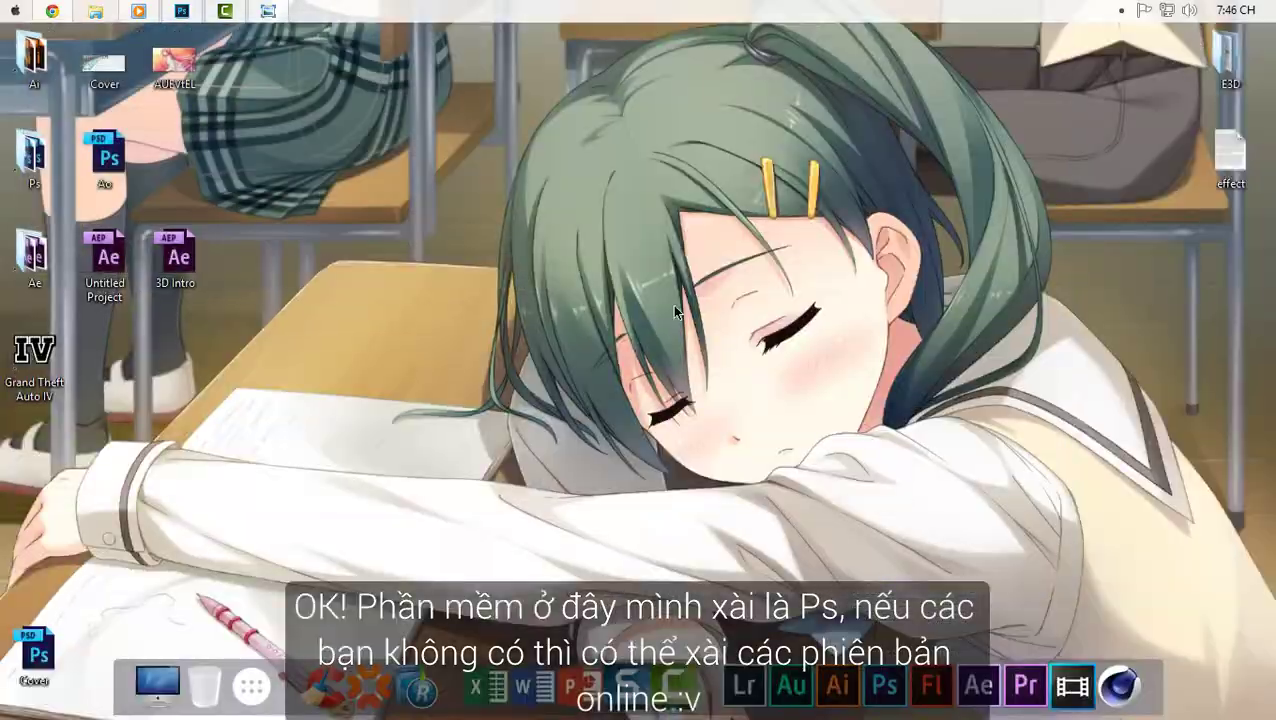
{"action": "key", "text": "super"}
{"action": "left_click", "coordinate": [137, 688]}
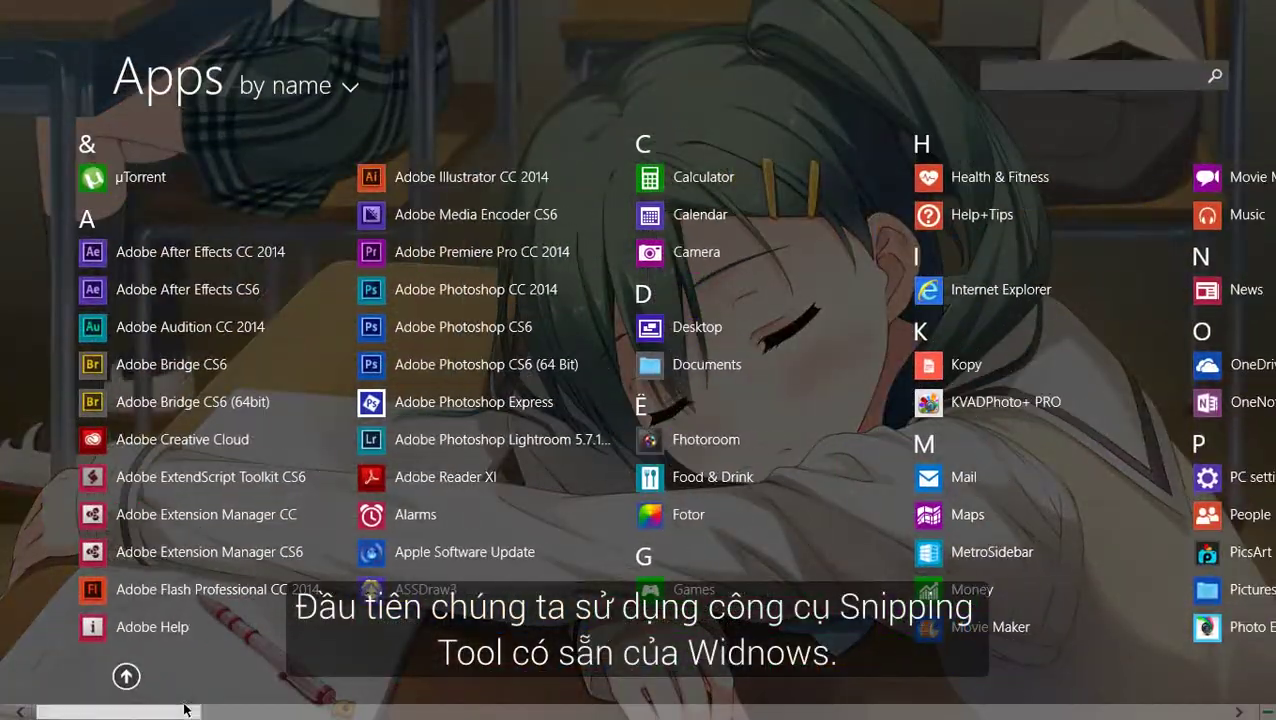
{"action": "scroll", "coordinate": [400, 600], "scroll_direction": "down", "scroll_amount": 5}
{"action": "scroll", "coordinate": [500, 560], "scroll_direction": "down", "scroll_amount": 5}
{"action": "scroll", "coordinate": [620, 525], "scroll_direction": "down", "scroll_amount": 5}
{"action": "scroll", "coordinate": [620, 525], "scroll_direction": "down", "scroll_amount": 5}
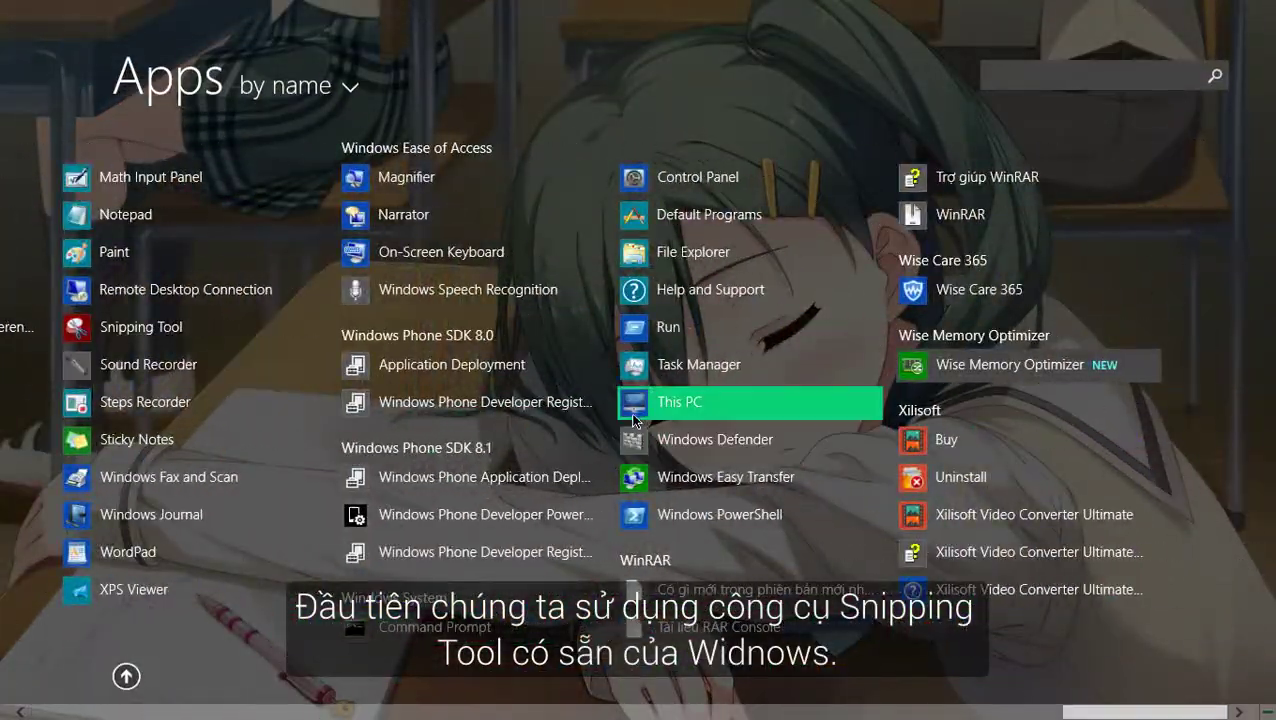
{"action": "left_click", "coordinate": [120, 330]}
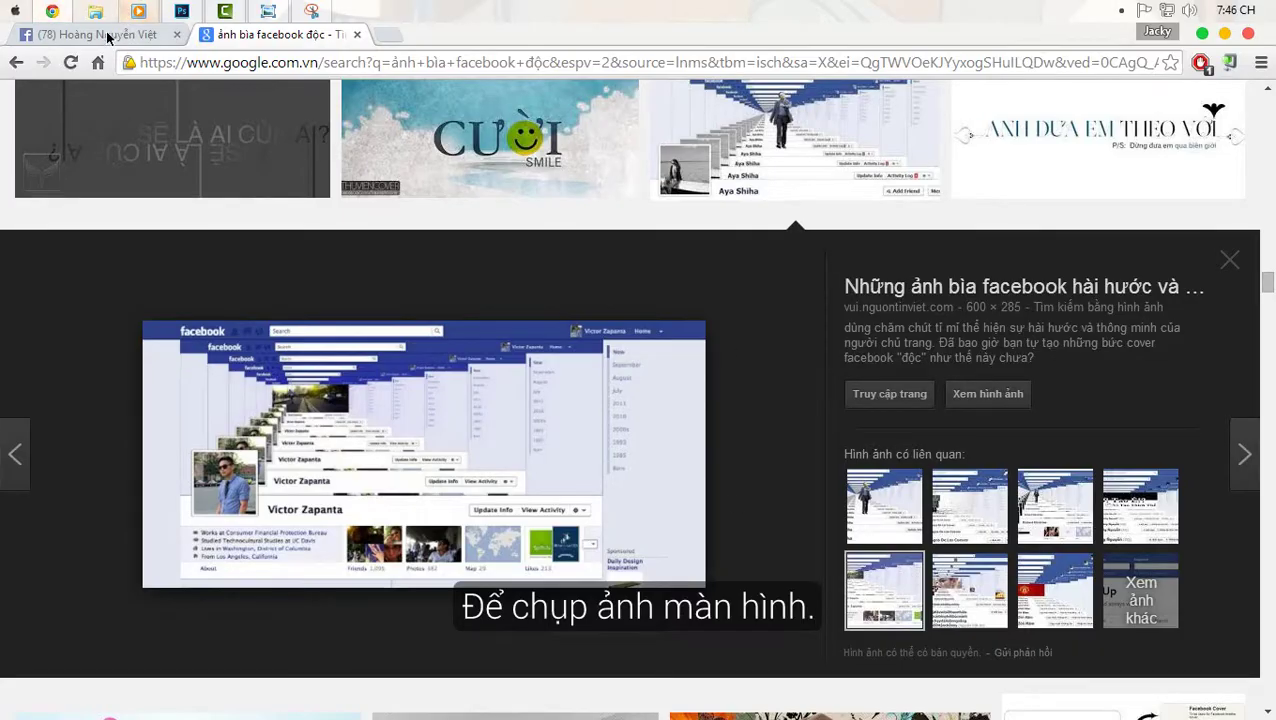
- Snip the Facebook profile's cover and avatar area and save it as 'Cover FB'
{"action": "left_click", "coordinate": [100, 35]}
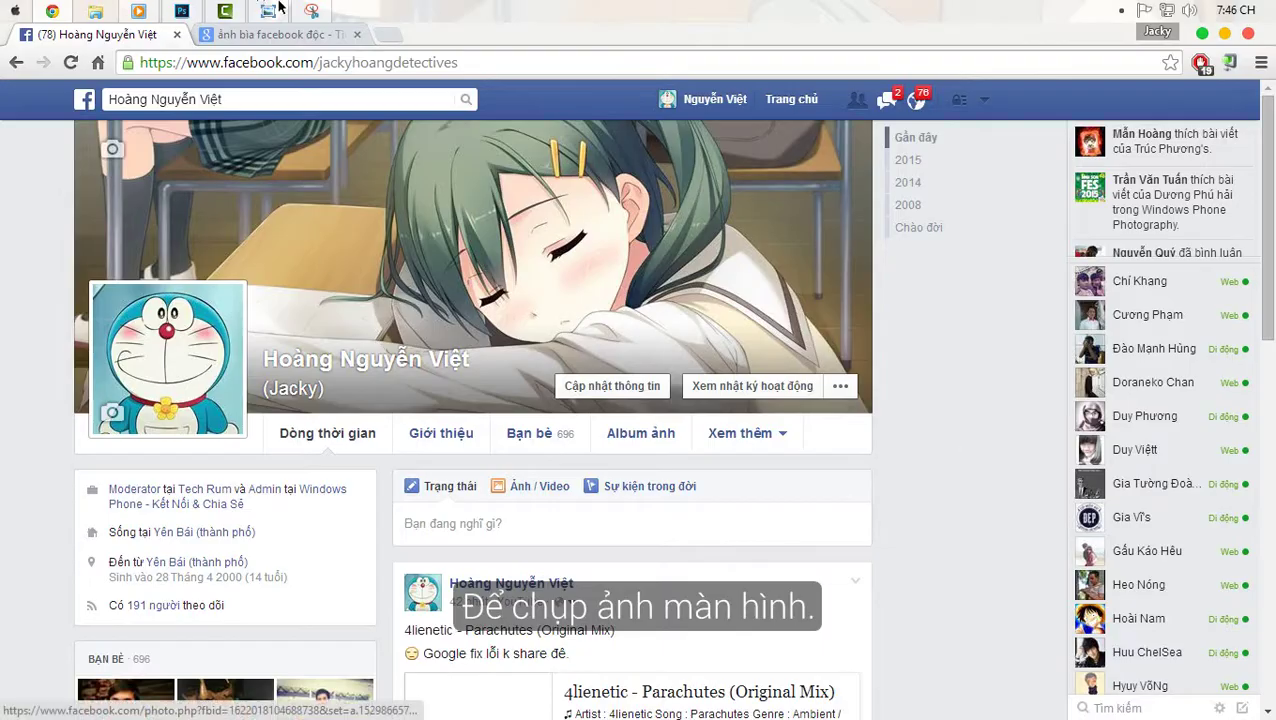
{"action": "left_click", "coordinate": [311, 12]}
{"action": "left_click", "coordinate": [707, 277]}
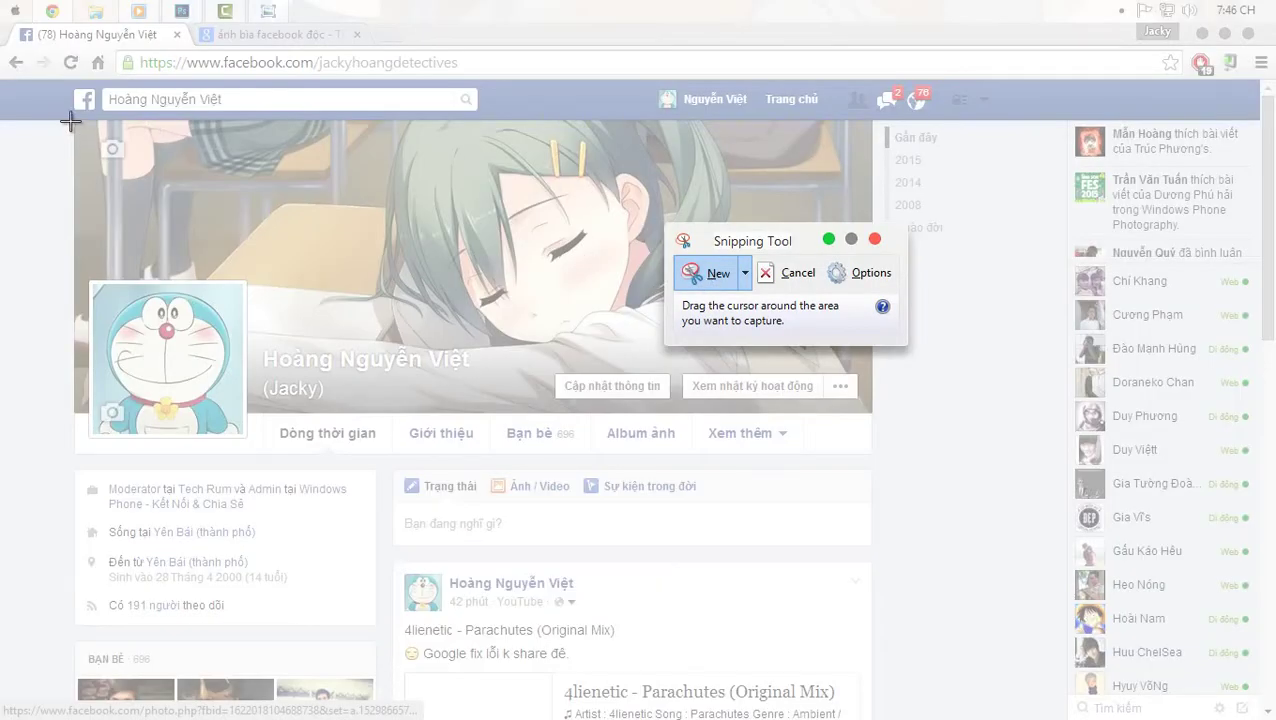
{"action": "mouse_move", "coordinate": [72, 118]}
{"action": "left_mouse_down"}
{"action": "mouse_move", "coordinate": [877, 484]}
{"action": "mouse_move", "coordinate": [906, 454]}
{"action": "mouse_move", "coordinate": [949, 457]}
{"action": "left_mouse_up"}
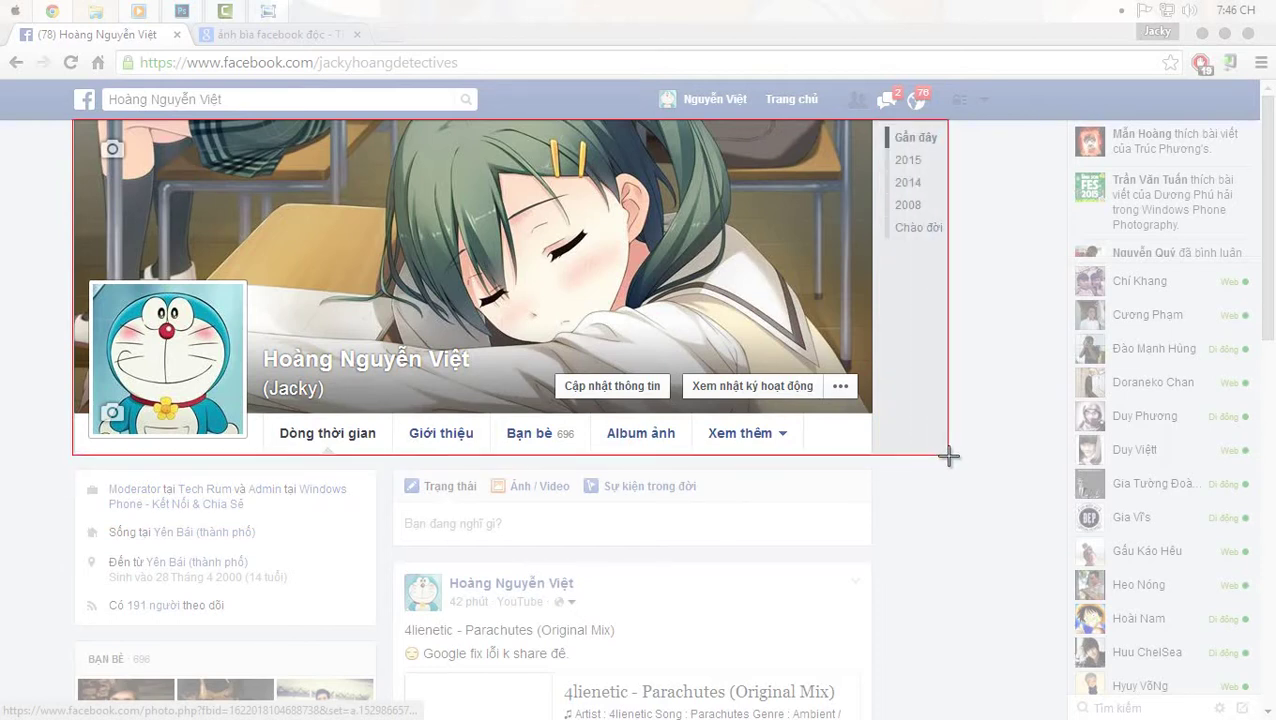
{"action": "left_click_drag", "start_coordinate": [949, 457], "coordinate": [949, 457]}
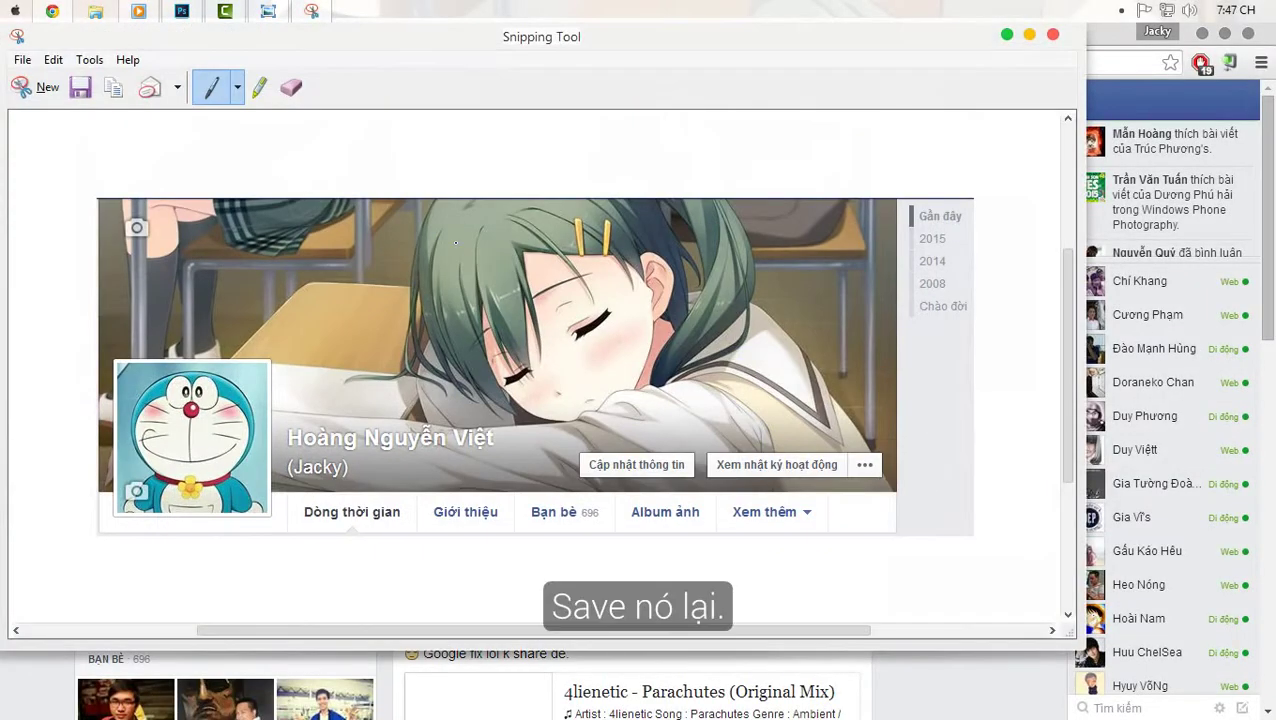
{"action": "key", "text": "ctrl+s"}
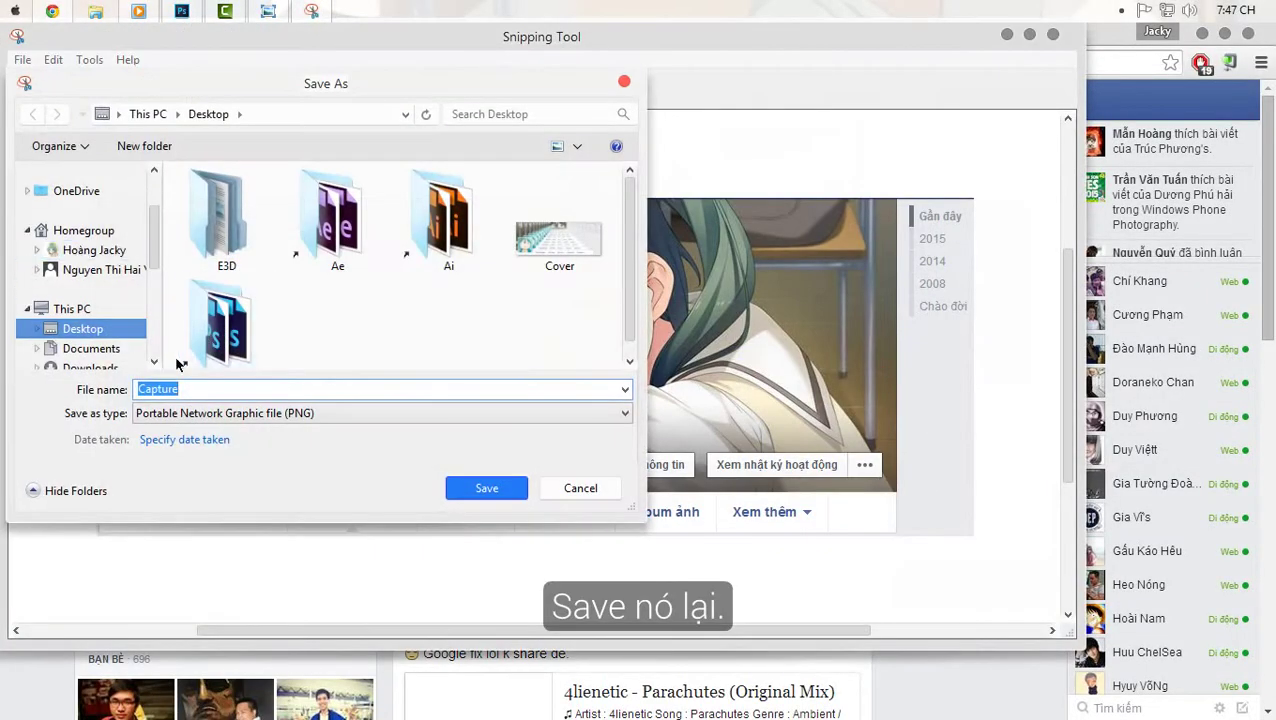
{"action": "type", "text": "Cover FB"}
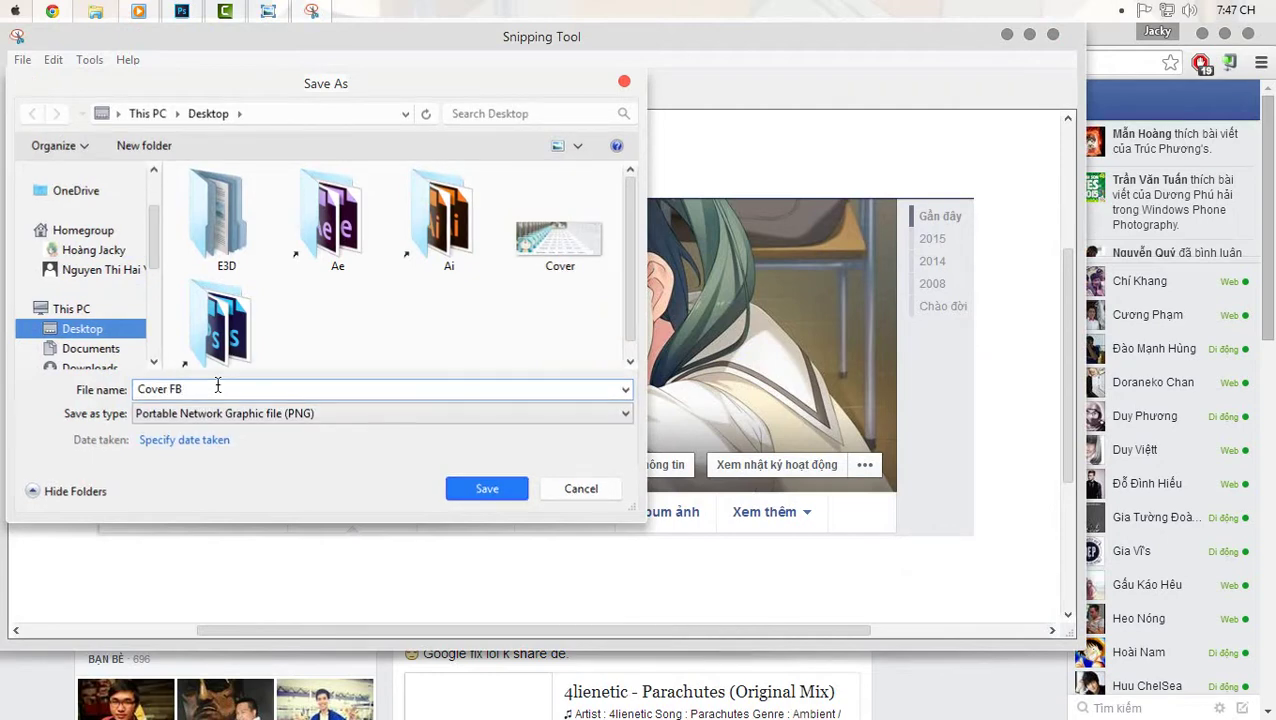
{"action": "key", "text": "Return"}
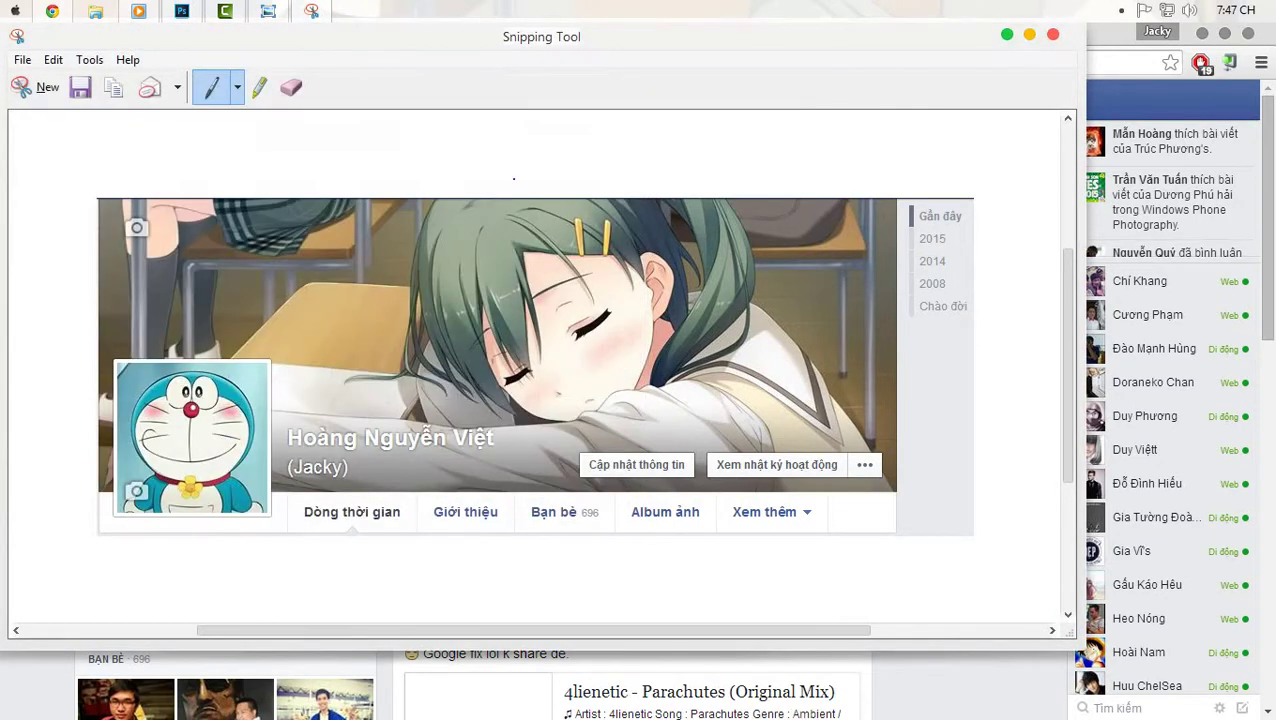
{"action": "key", "text": "alt+F4"}
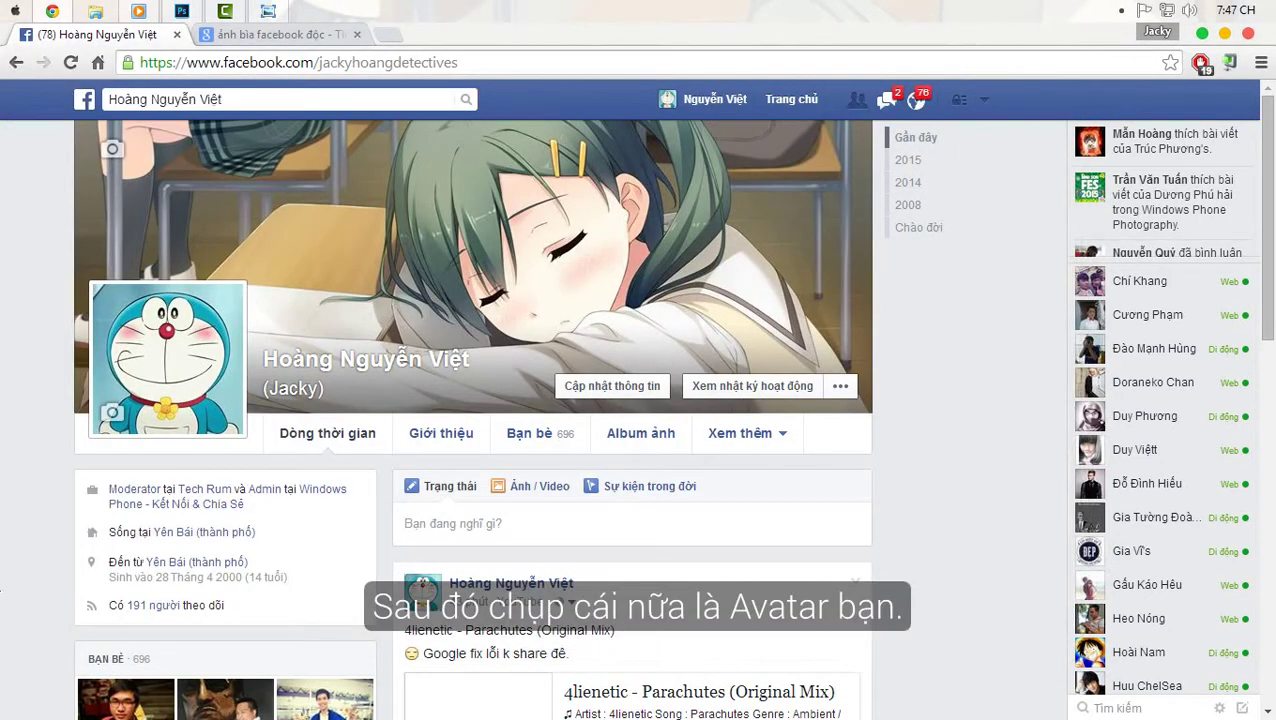
- Launch Snipping Tool again from the Start screen's apps list
{"action": "left_click", "coordinate": [8, 705]}
{"action": "left_click", "coordinate": [122, 680]}
{"action": "scroll", "coordinate": [126, 676], "scroll_direction": "down", "scroll_amount": 10}
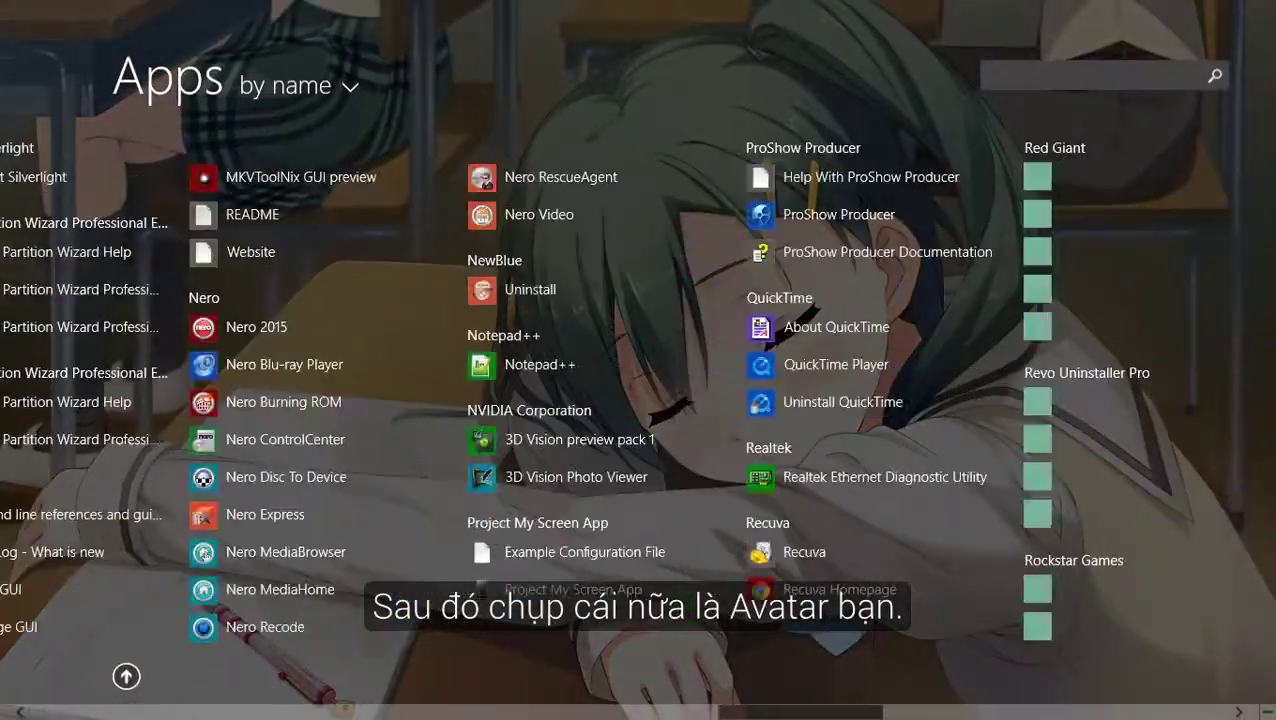
{"action": "scroll", "coordinate": [869, 541], "scroll_direction": "down", "scroll_amount": 5}
{"action": "left_click", "coordinate": [152, 336]}
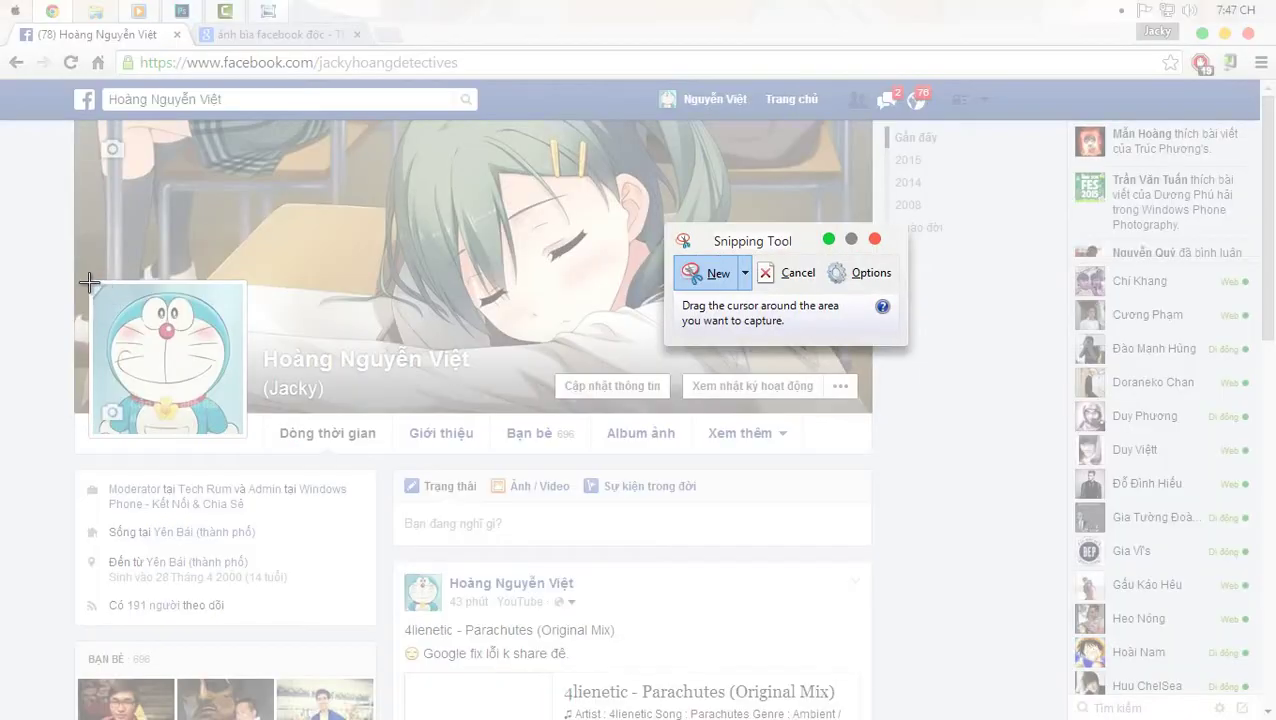
- Snip just the Doraemon profile picture and save it as 'Avatar'
{"action": "mouse_move", "coordinate": [87, 279]}
{"action": "left_mouse_down"}
{"action": "mouse_move", "coordinate": [128, 336]}
{"action": "mouse_move", "coordinate": [251, 444]}
{"action": "left_mouse_up"}
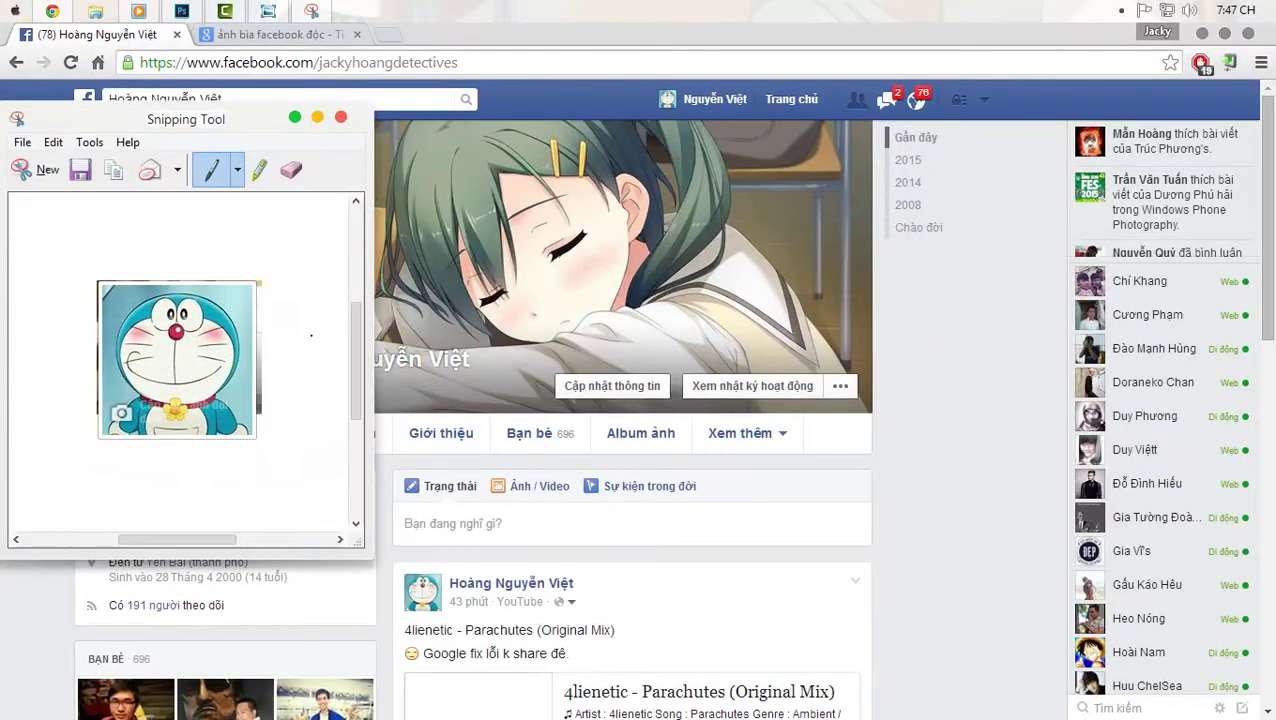
{"action": "left_click", "coordinate": [93, 171]}
{"action": "type", "text": "Avatar"}
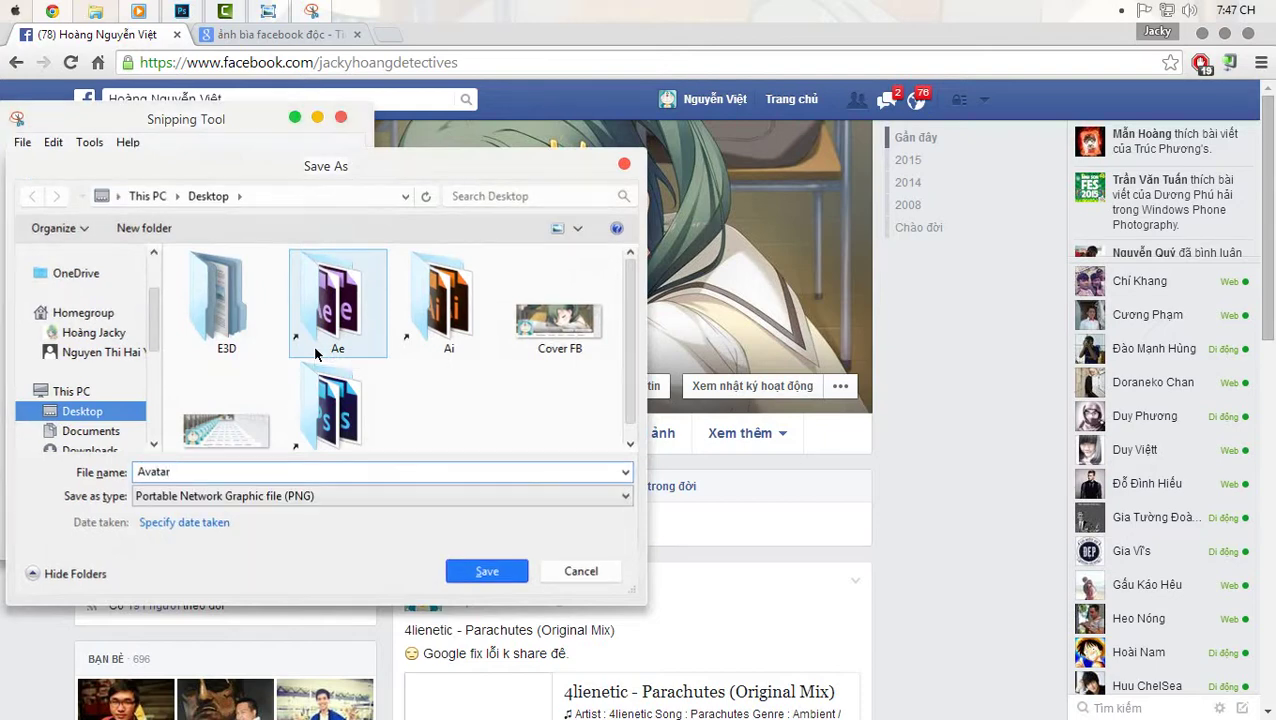
{"action": "key", "text": "Return"}
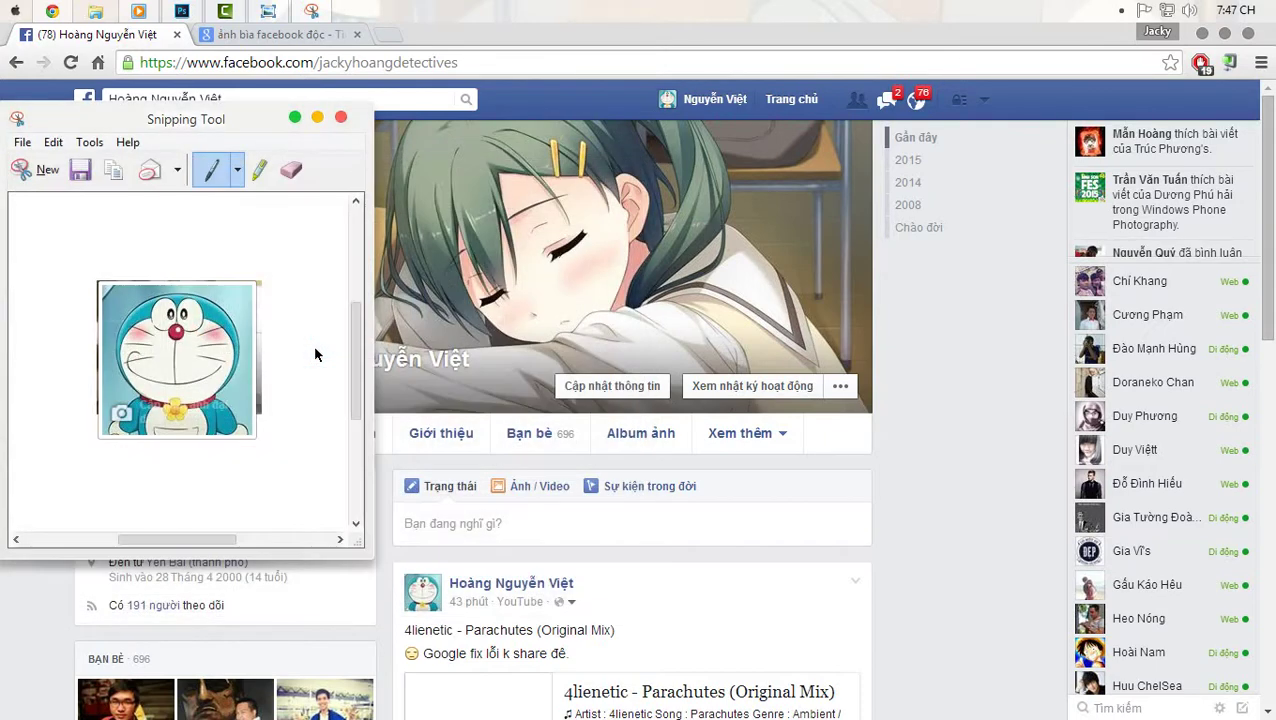
{"action": "left_click", "coordinate": [340, 117]}
- Drag the Cover FB and Avatar files from the desktop into a maximized Photoshop
{"action": "left_click", "coordinate": [1196, 34]}
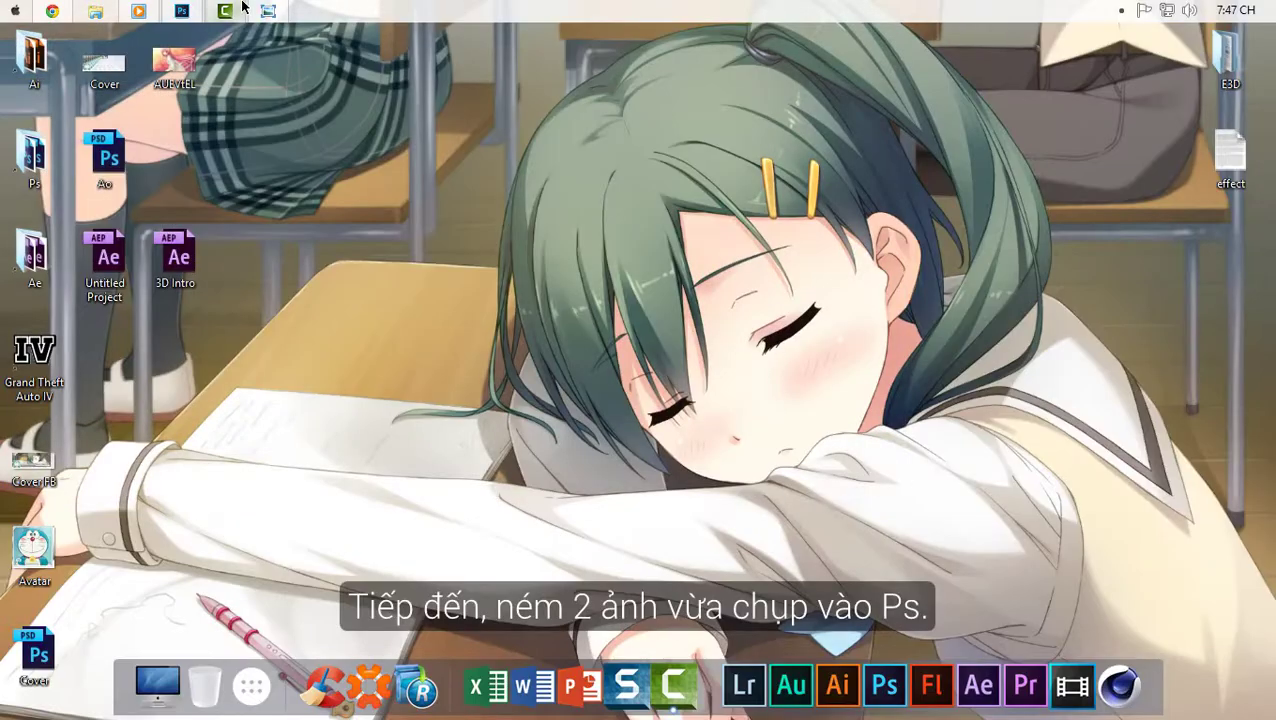
{"action": "left_click", "coordinate": [181, 12]}
{"action": "left_click_drag", "start_coordinate": [503, 42], "coordinate": [695, 48]}
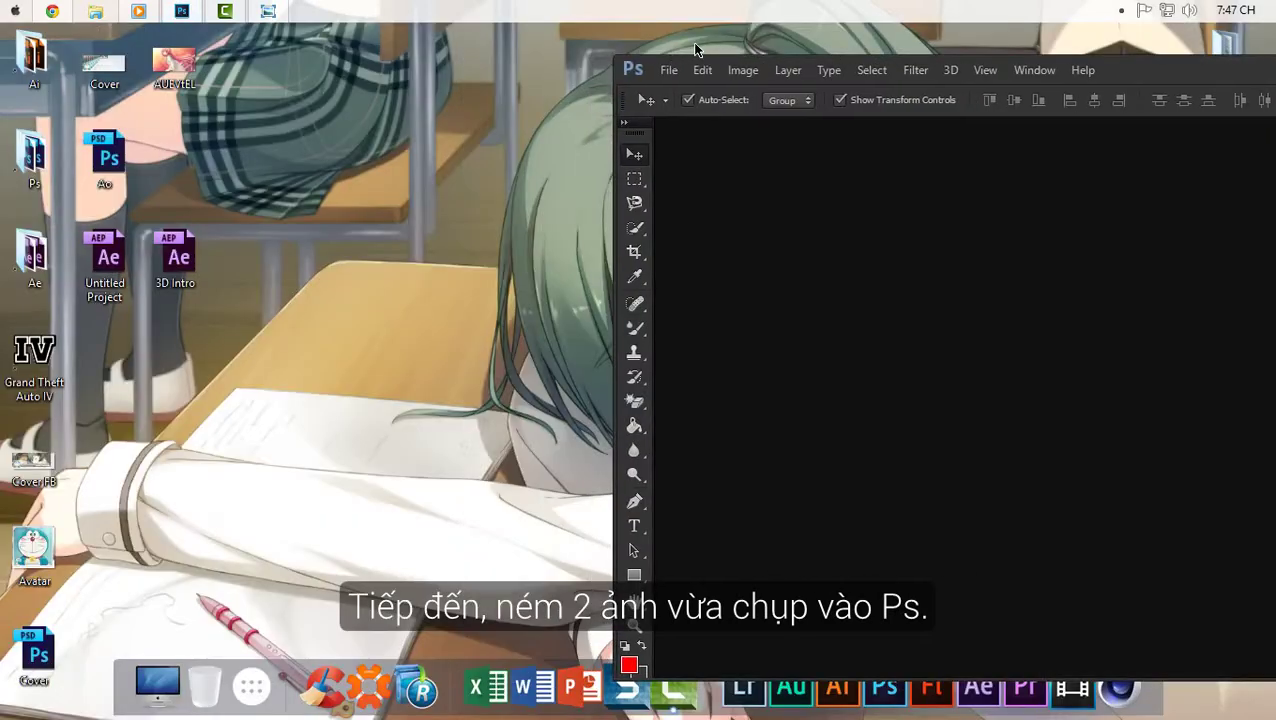
{"action": "left_click_drag", "start_coordinate": [71, 456], "coordinate": [40, 545]}
{"action": "left_click_drag", "start_coordinate": [845, 397], "coordinate": [883, 388]}
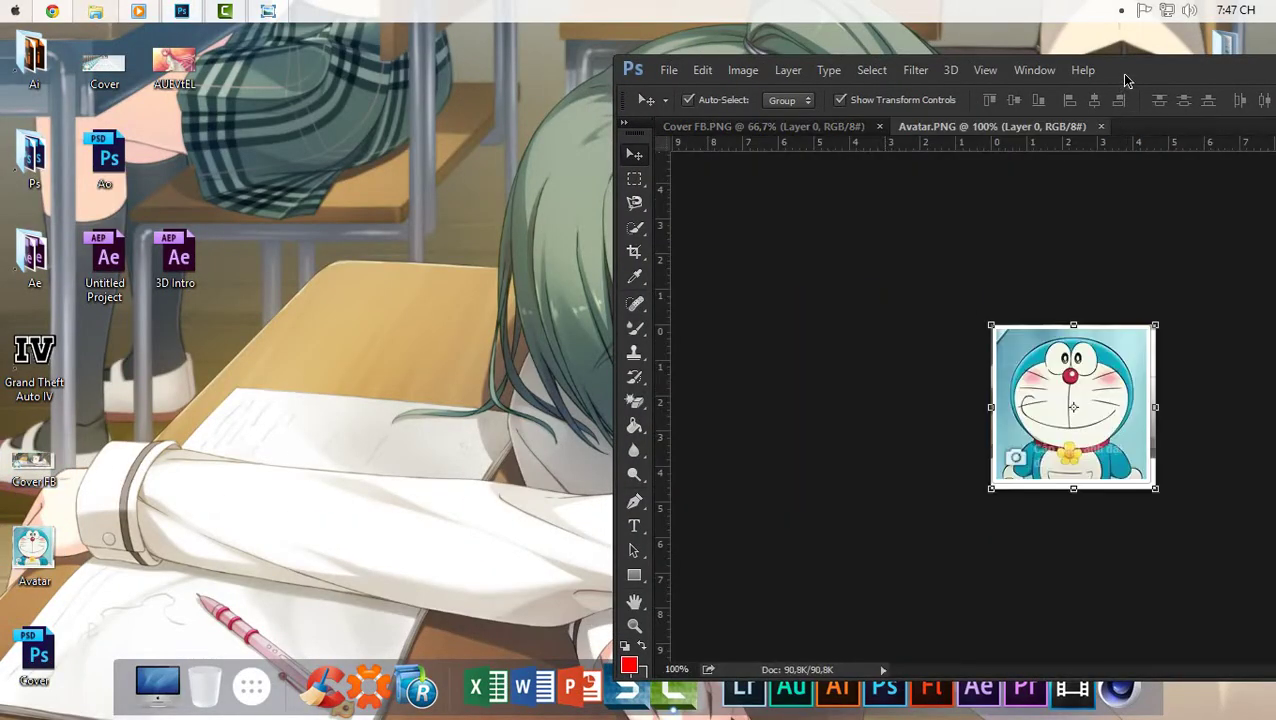
{"action": "double_click", "coordinate": [1127, 80]}
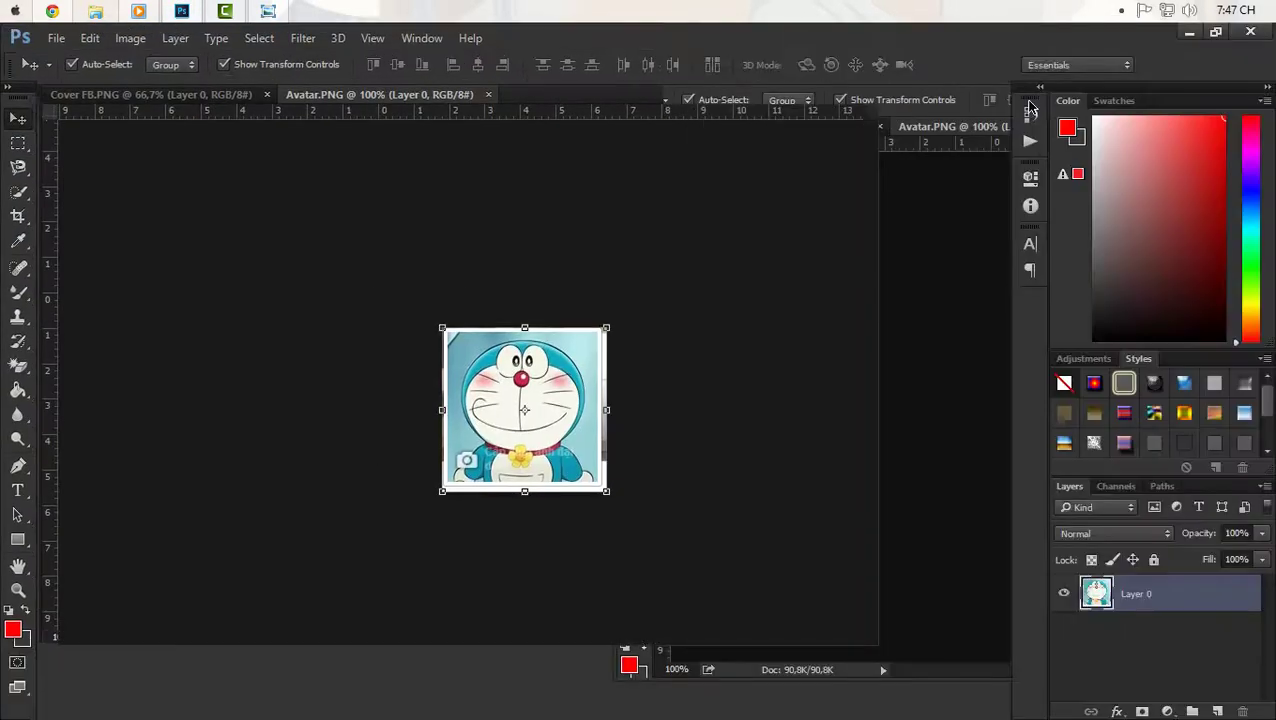
{"action": "scroll", "coordinate": [468, 336], "scroll_direction": "up", "scroll_amount": 5}
{"action": "scroll", "coordinate": [549, 347], "scroll_direction": "up", "scroll_amount": 1}
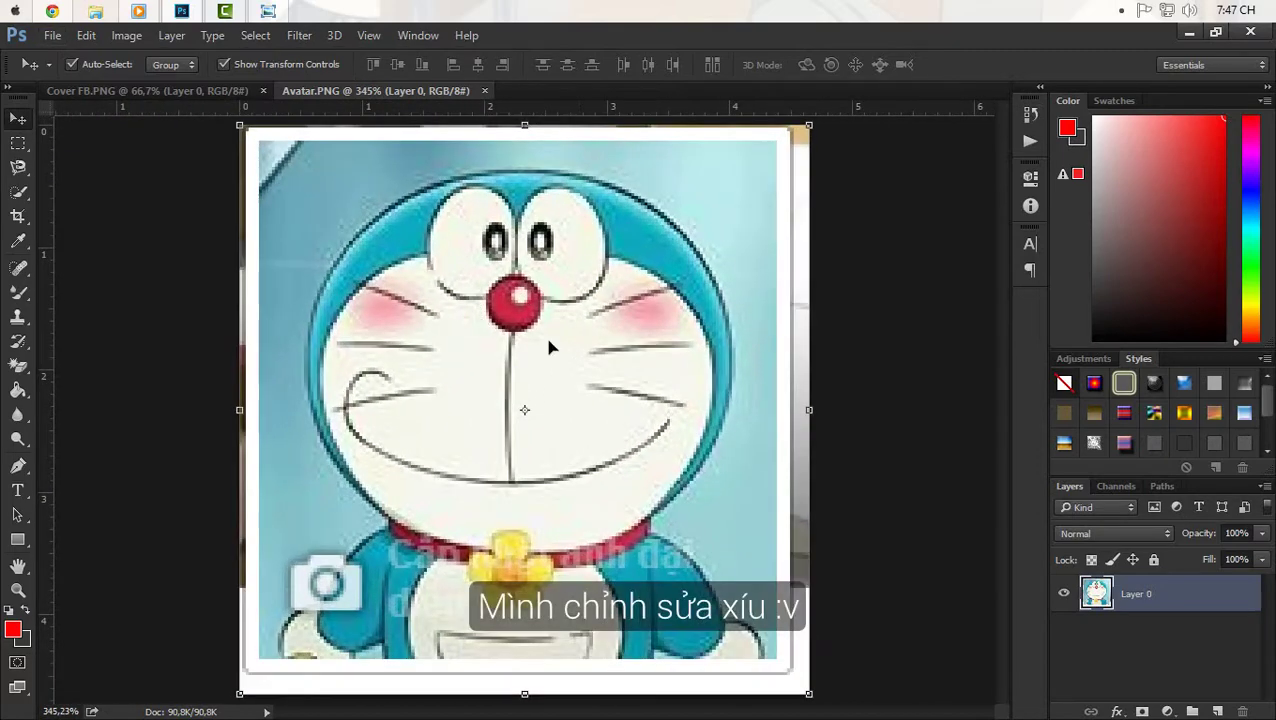
- Start a crop on the Avatar image and pull its top edge slightly down
{"action": "left_click", "coordinate": [18, 216]}
{"action": "scroll", "coordinate": [527, 130], "scroll_direction": "up", "scroll_amount": 6}
{"action": "scroll", "coordinate": [530, 160], "scroll_direction": "up", "scroll_amount": 6}
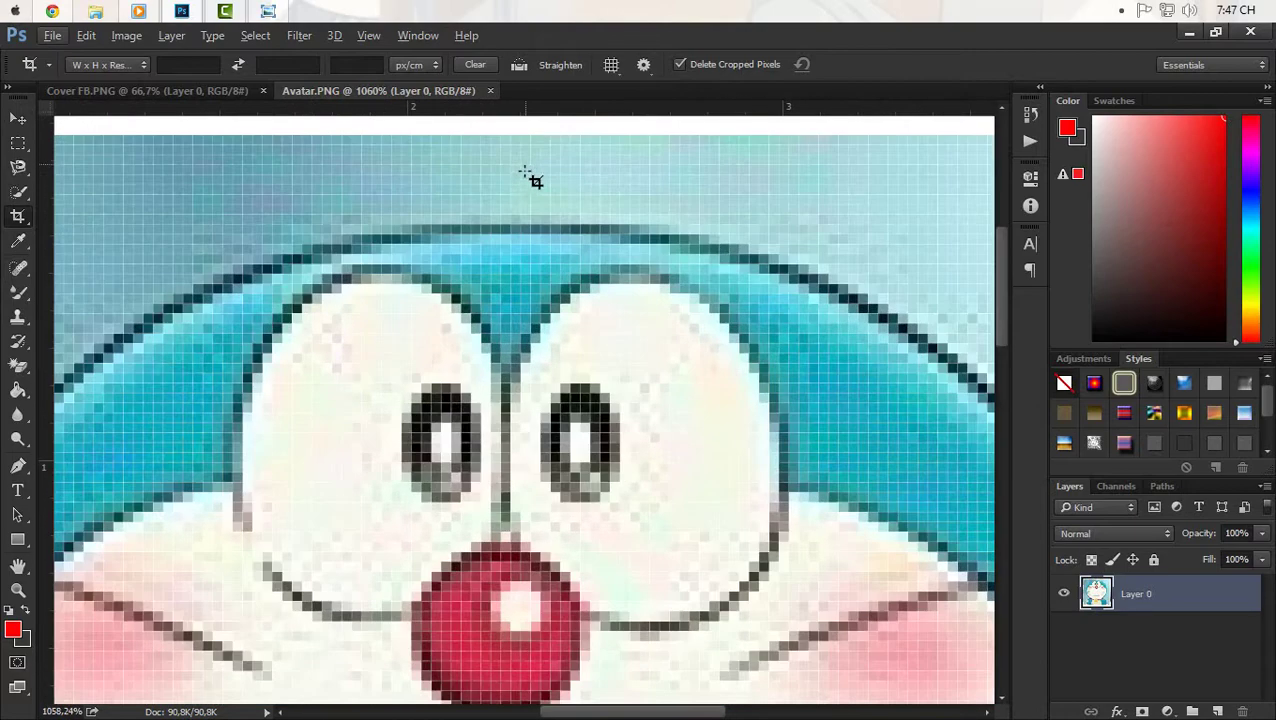
{"action": "scroll", "coordinate": [1001, 244], "scroll_direction": "up", "scroll_amount": 2}
{"action": "scroll", "coordinate": [503, 330], "scroll_direction": "up", "scroll_amount": 3}
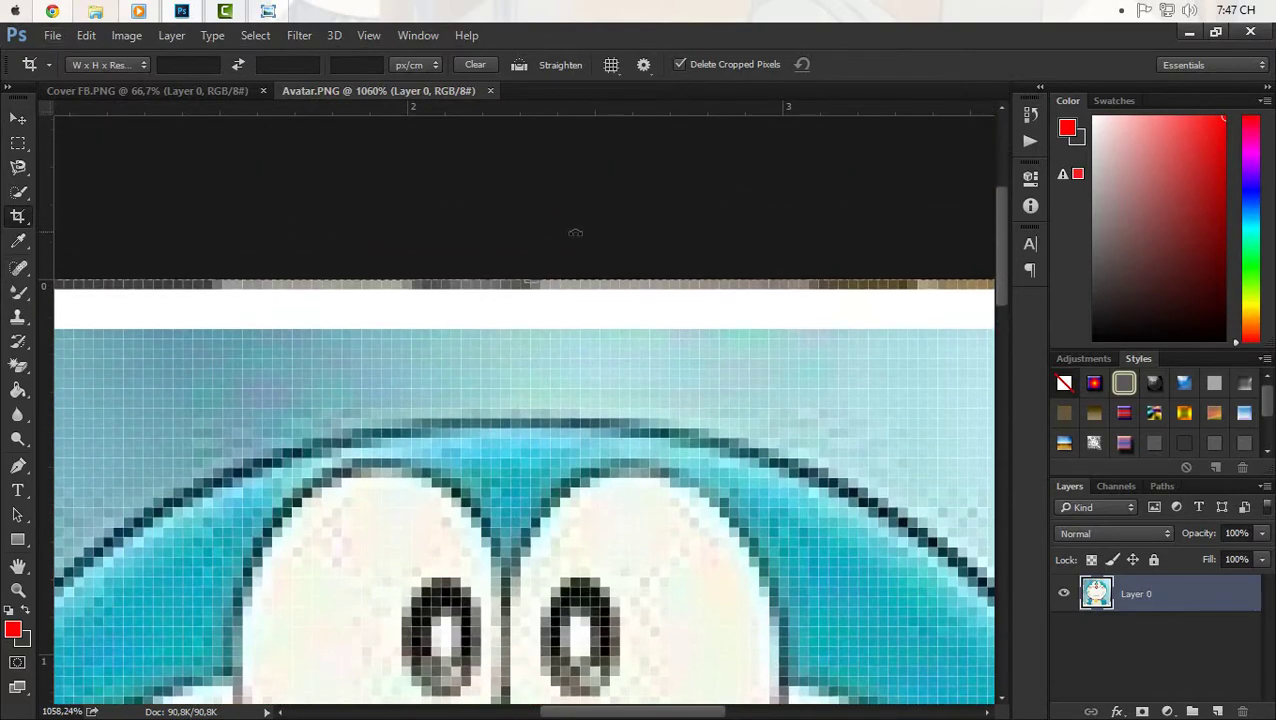
{"action": "scroll", "coordinate": [503, 330], "scroll_direction": "up", "scroll_amount": 3}
{"action": "scroll", "coordinate": [503, 330], "scroll_direction": "up", "scroll_amount": 3}
{"action": "left_click_drag", "start_coordinate": [507, 338], "coordinate": [498, 342]}
{"action": "scroll", "coordinate": [564, 384], "scroll_direction": "down", "scroll_amount": 3}
{"action": "scroll", "coordinate": [552, 373], "scroll_direction": "down", "scroll_amount": 4}
{"action": "scroll", "coordinate": [400, 400], "scroll_direction": "down", "scroll_amount": 4}
{"action": "scroll", "coordinate": [258, 428], "scroll_direction": "up", "scroll_amount": 3}
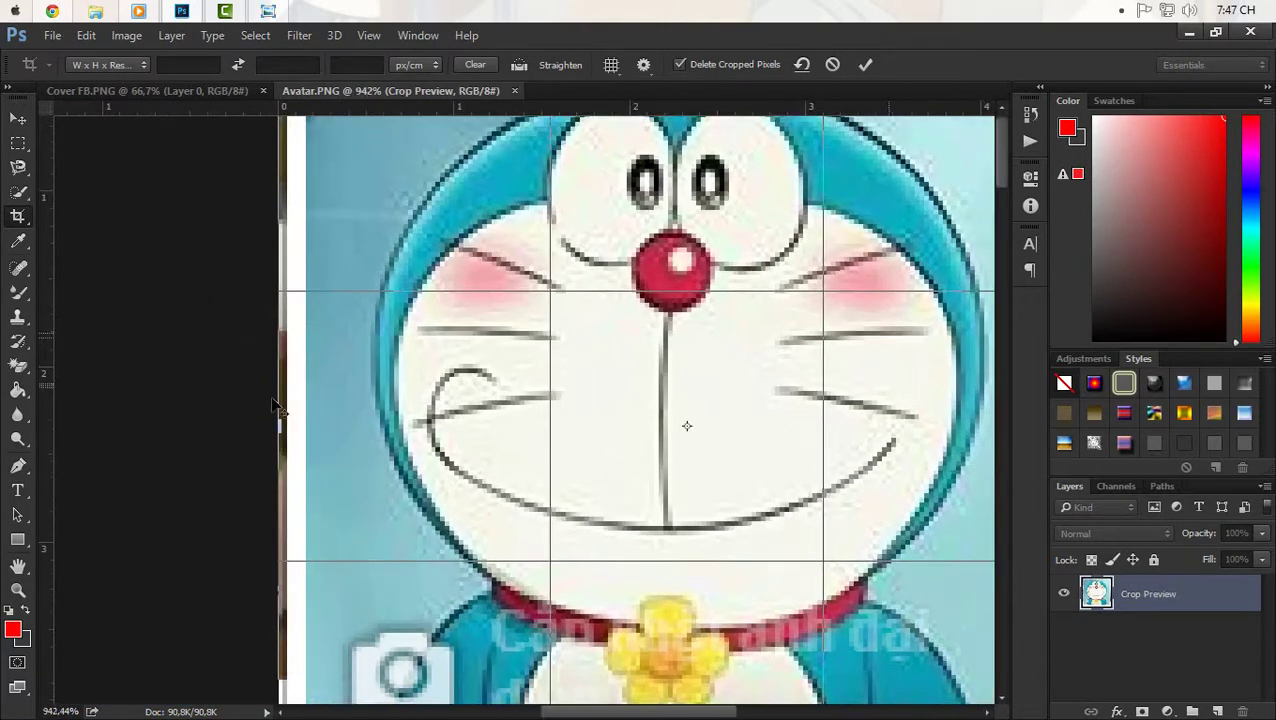
{"action": "scroll", "coordinate": [270, 490], "scroll_direction": "up", "scroll_amount": 3}
{"action": "scroll", "coordinate": [282, 560], "scroll_direction": "up", "scroll_amount": 2}
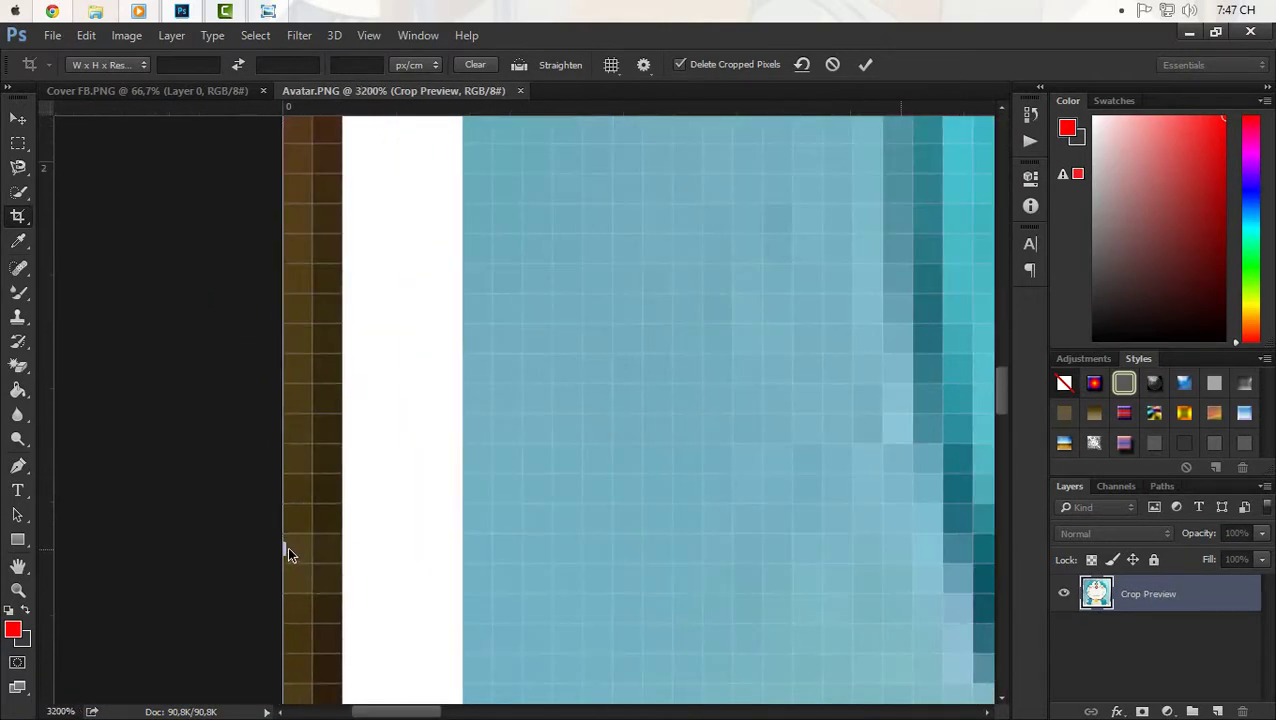
{"action": "scroll", "coordinate": [295, 556], "scroll_direction": "down", "scroll_amount": 2}
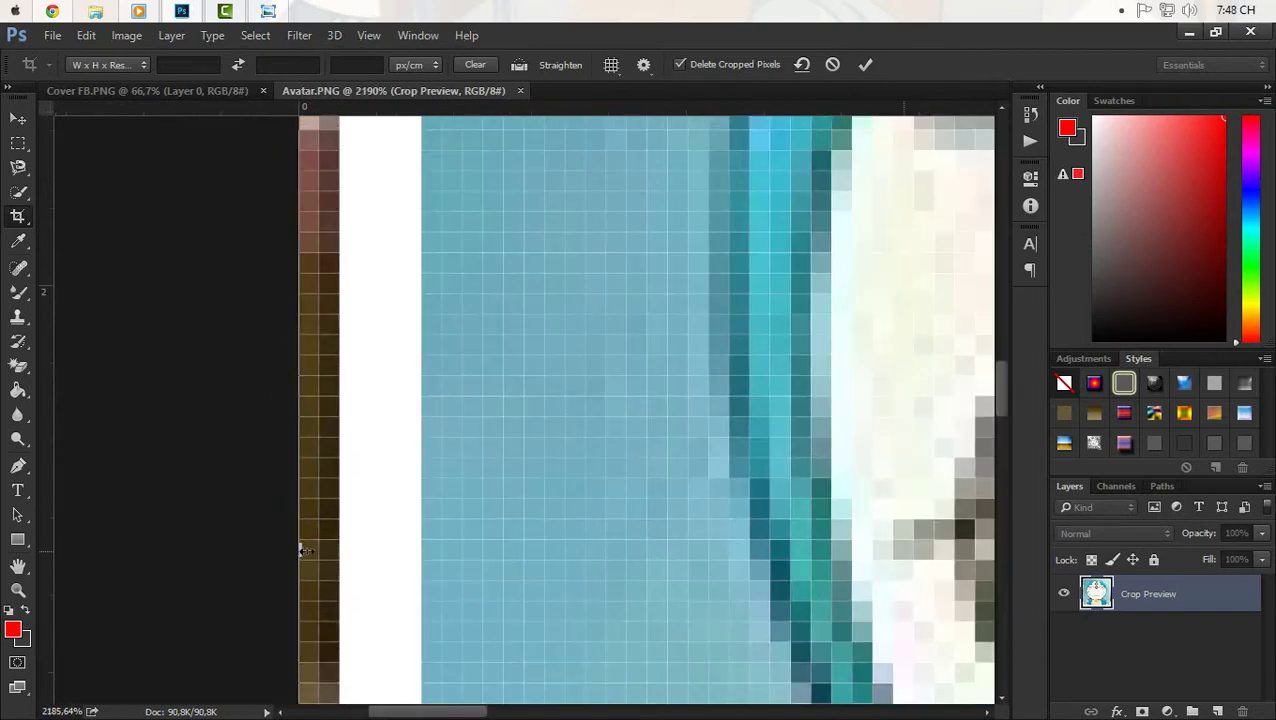
- Move the crop's left edge inward and raise the bottom edge to cut the border
{"action": "left_click_drag", "start_coordinate": [303, 550], "coordinate": [322, 550]}
{"action": "scroll", "coordinate": [630, 500], "scroll_direction": "down", "scroll_amount": 3}
{"action": "scroll", "coordinate": [630, 500], "scroll_direction": "down", "scroll_amount": 2}
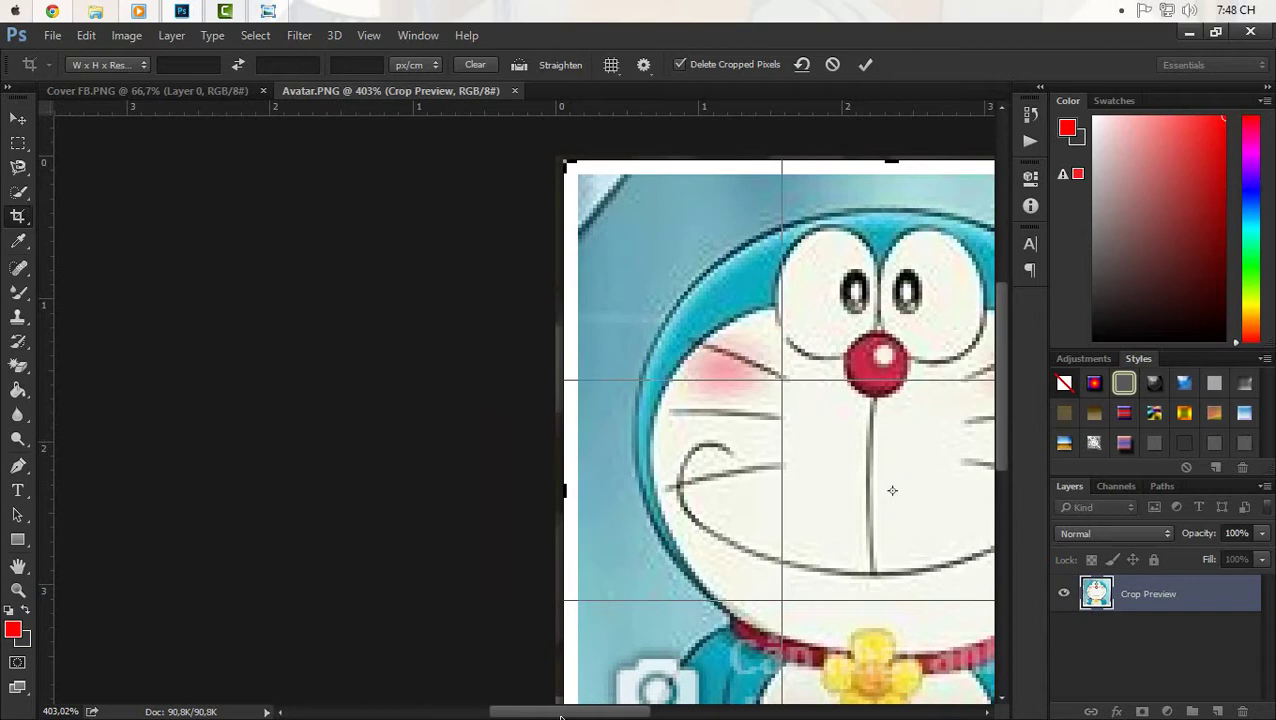
{"action": "scroll", "coordinate": [655, 570], "scroll_direction": "up", "scroll_amount": 1}
{"action": "scroll", "coordinate": [698, 575], "scroll_direction": "up", "scroll_amount": 1}
{"action": "scroll", "coordinate": [705, 572], "scroll_direction": "up", "scroll_amount": 1}
{"action": "scroll", "coordinate": [718, 568], "scroll_direction": "up", "scroll_amount": 1}
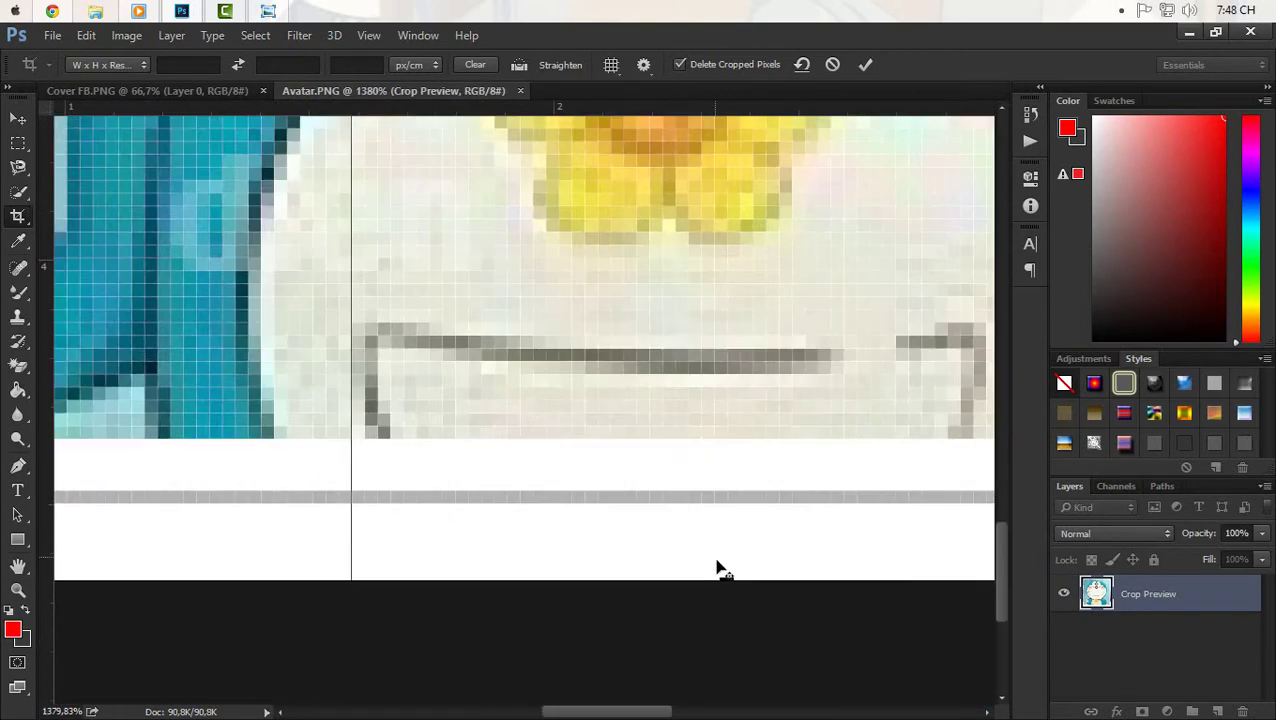
{"action": "scroll", "coordinate": [718, 568], "scroll_direction": "up", "scroll_amount": 1}
{"action": "scroll", "coordinate": [758, 590], "scroll_direction": "down", "scroll_amount": 1}
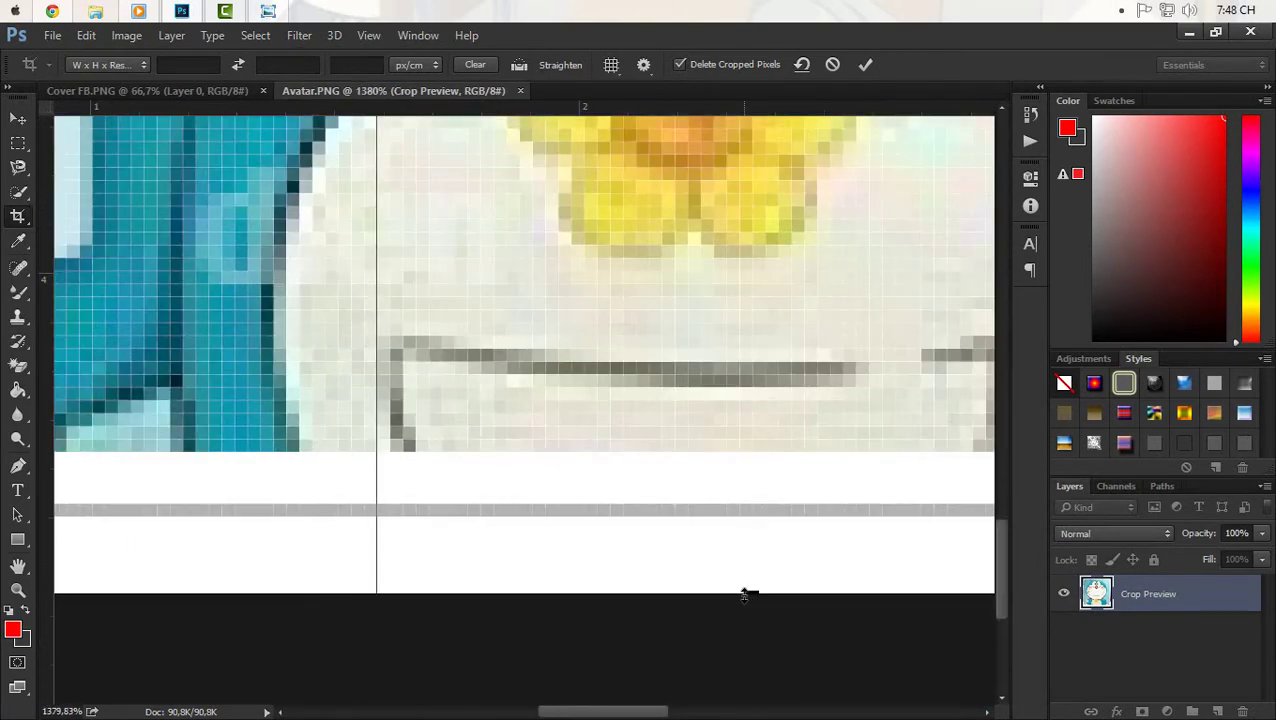
{"action": "left_click_drag", "start_coordinate": [742, 592], "coordinate": [753, 548]}
{"action": "scroll", "coordinate": [700, 552], "scroll_direction": "down", "scroll_amount": 3}
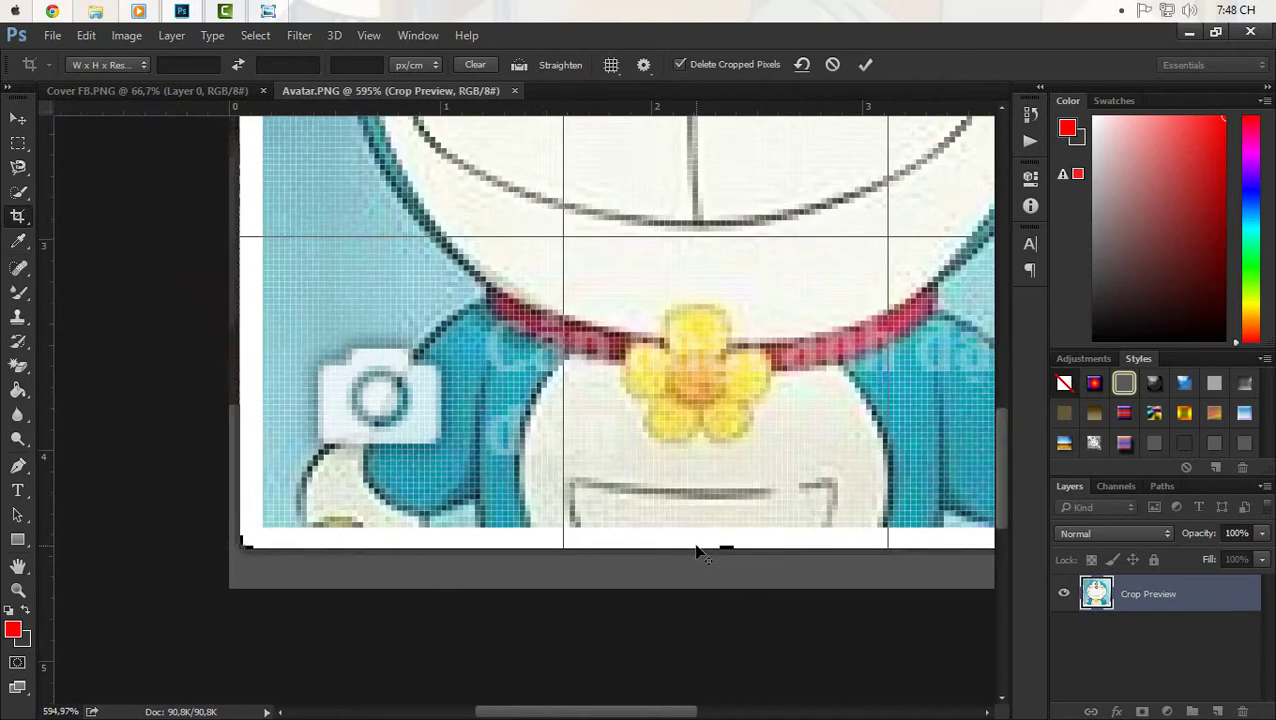
{"action": "left_click_drag", "start_coordinate": [645, 714], "coordinate": [775, 708]}
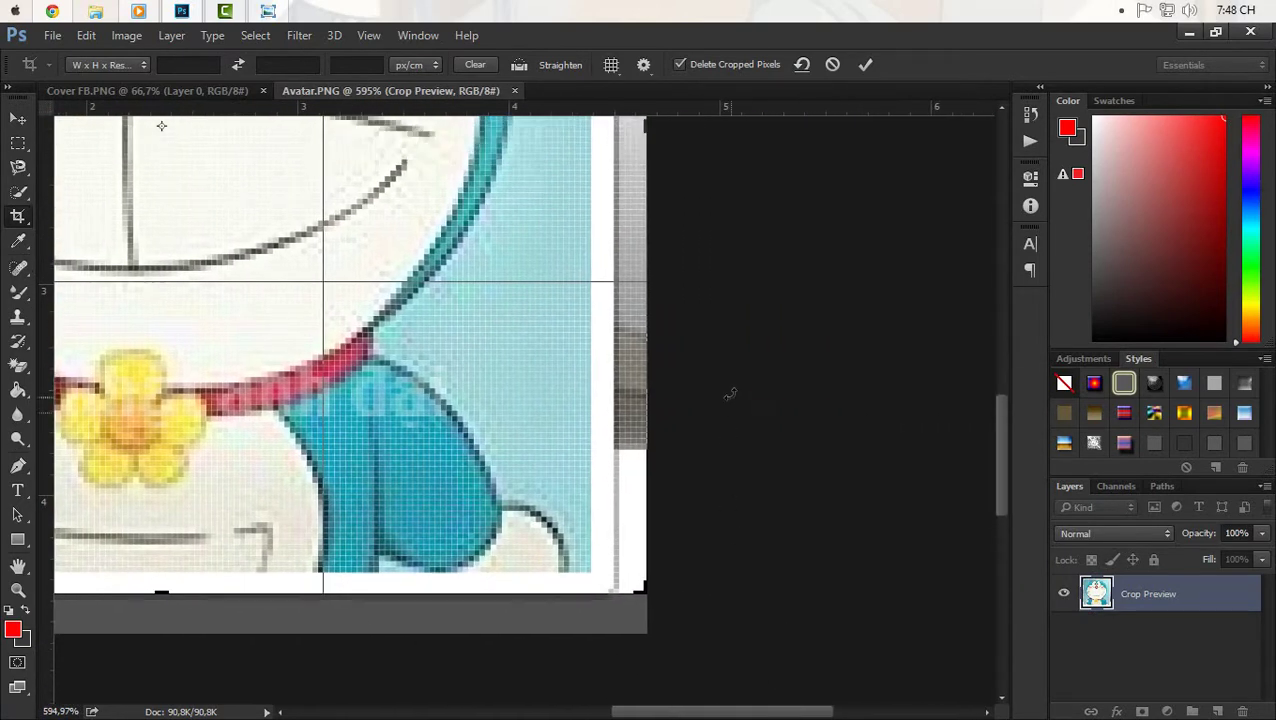
{"action": "scroll", "coordinate": [732, 390], "scroll_direction": "up", "scroll_amount": 3}
{"action": "scroll", "coordinate": [645, 445], "scroll_direction": "up", "scroll_amount": 2}
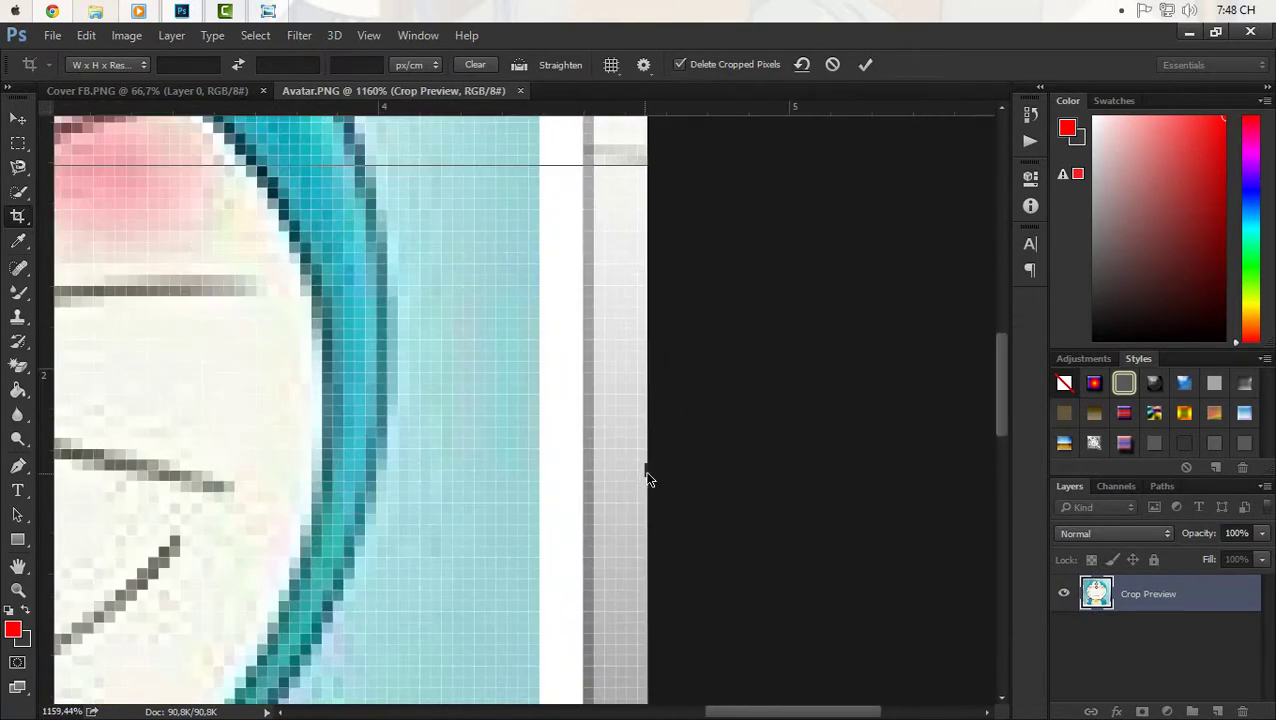
{"action": "scroll", "coordinate": [656, 478], "scroll_direction": "down", "scroll_amount": 1}
- Pull the crop's right edge in, apply the crop, and close Avatar.PNG
{"action": "left_click_drag", "start_coordinate": [643, 476], "coordinate": [624, 472]}
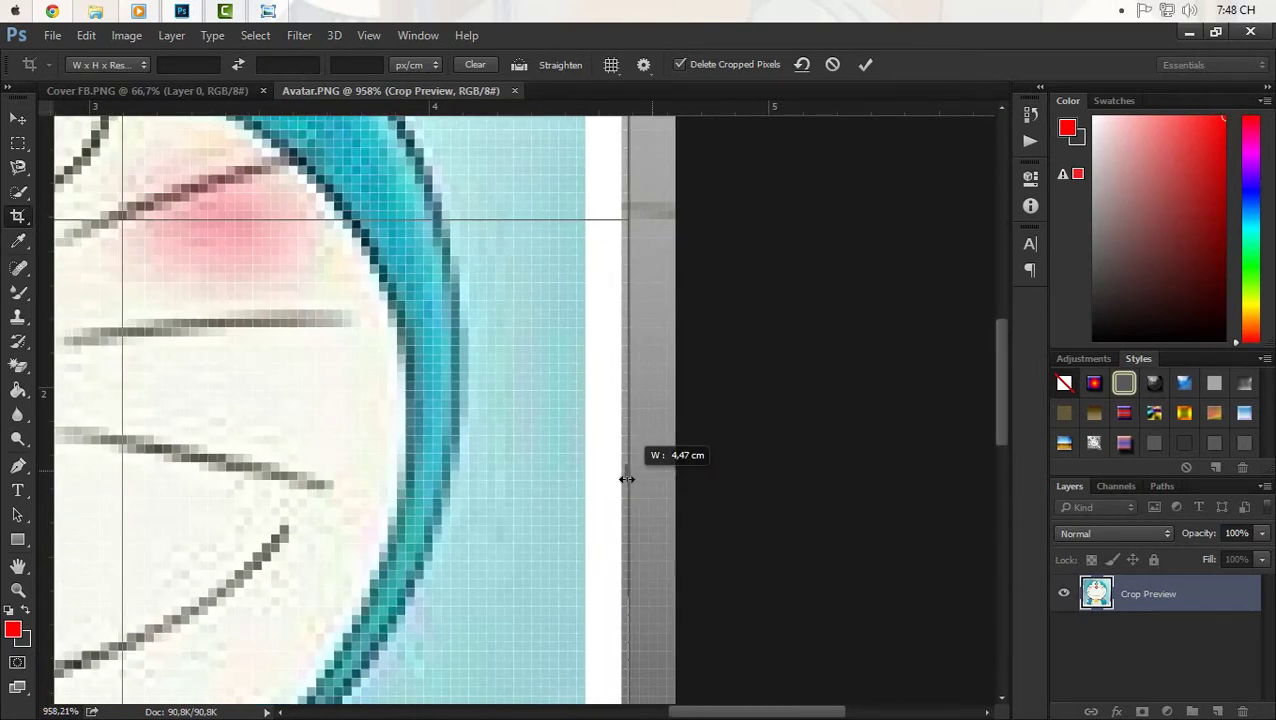
{"action": "key", "text": "Return"}
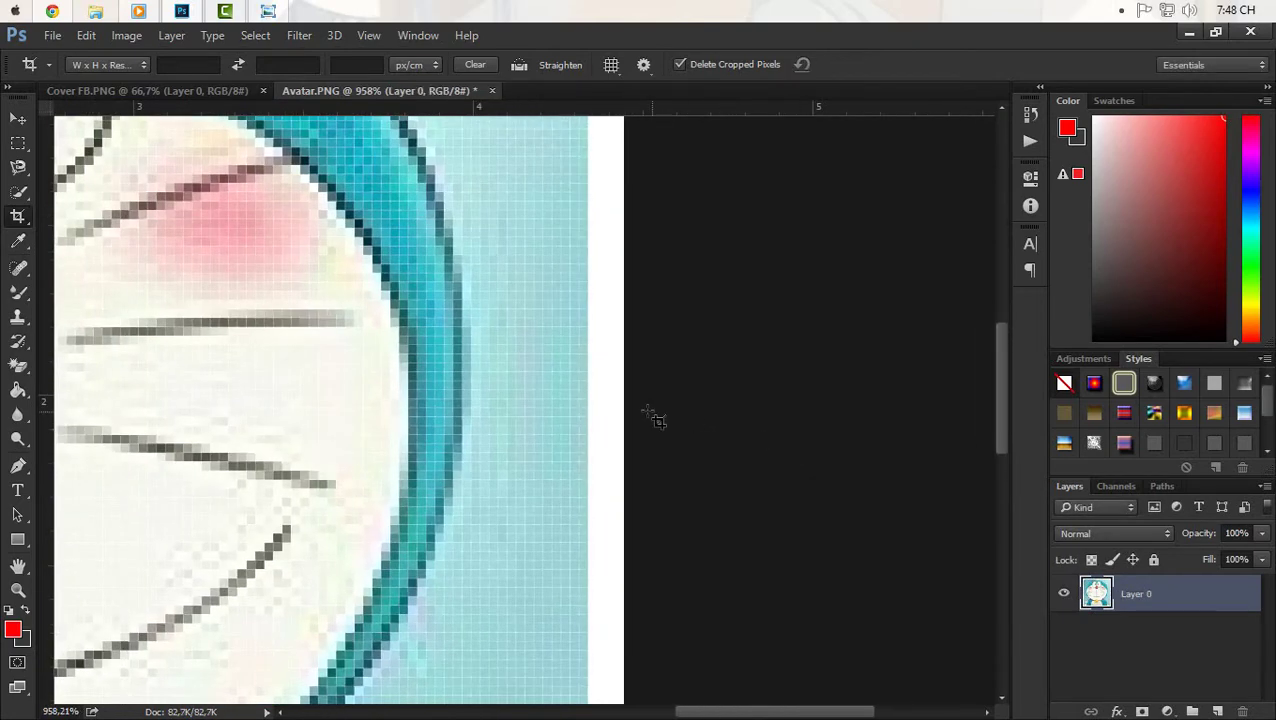
{"action": "scroll", "coordinate": [655, 420], "scroll_direction": "down", "scroll_amount": 3}
{"action": "scroll", "coordinate": [621, 383], "scroll_direction": "down", "scroll_amount": 3}
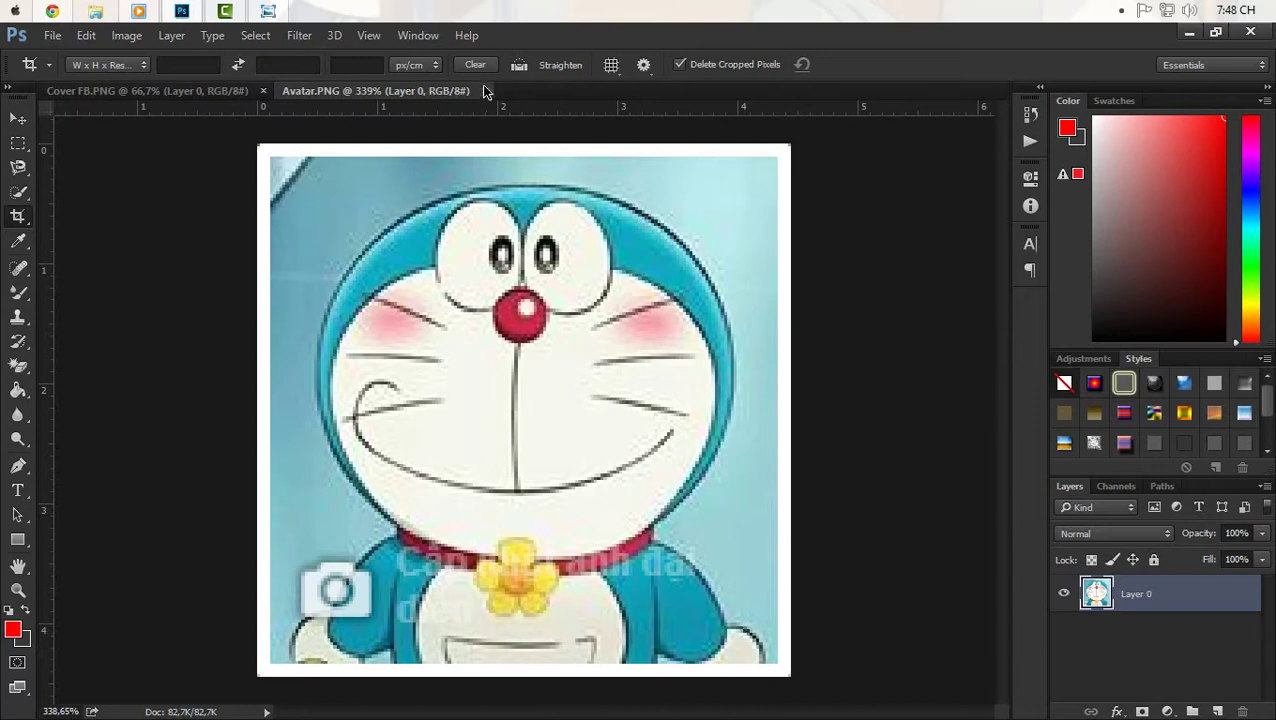
{"action": "left_click", "coordinate": [484, 91]}
{"action": "scroll", "coordinate": [355, 327], "scroll_direction": "up", "scroll_amount": 3}
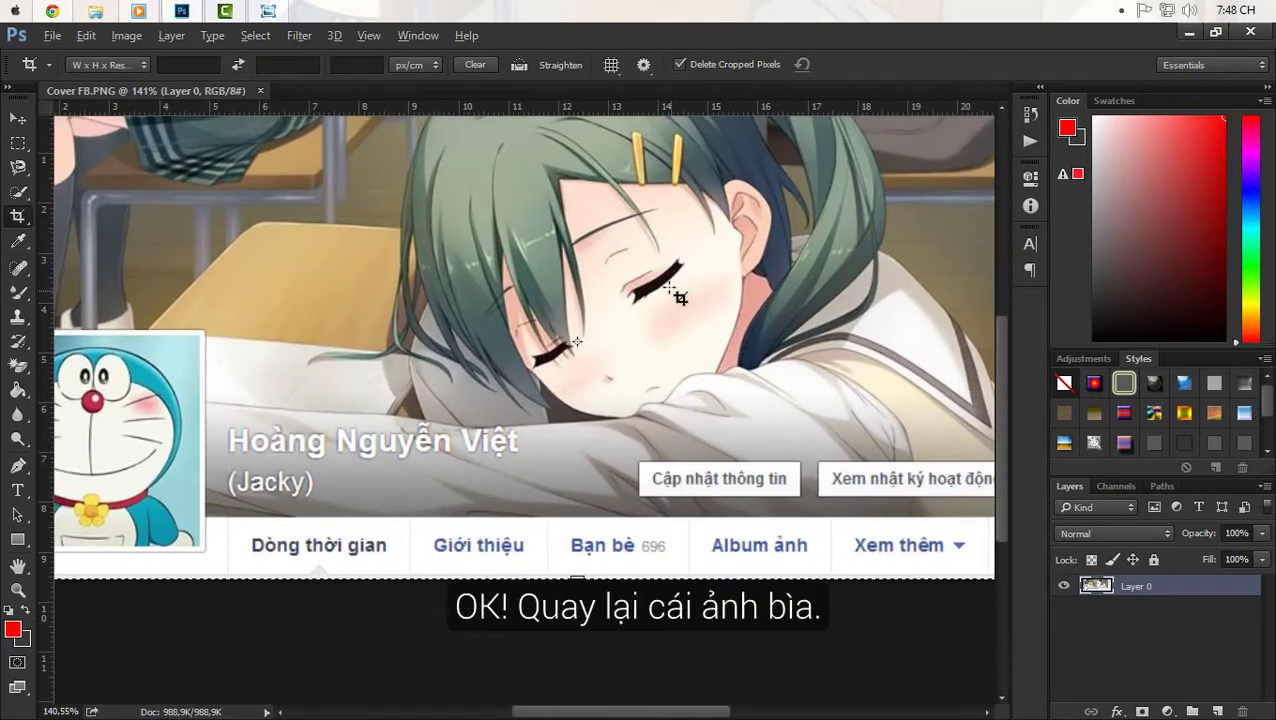
- Leave the Cover FB image uncropped and return to the Move tool
{"action": "scroll", "coordinate": [643, 231], "scroll_direction": "down", "scroll_amount": 2}
{"action": "left_click", "coordinate": [694, 232]}
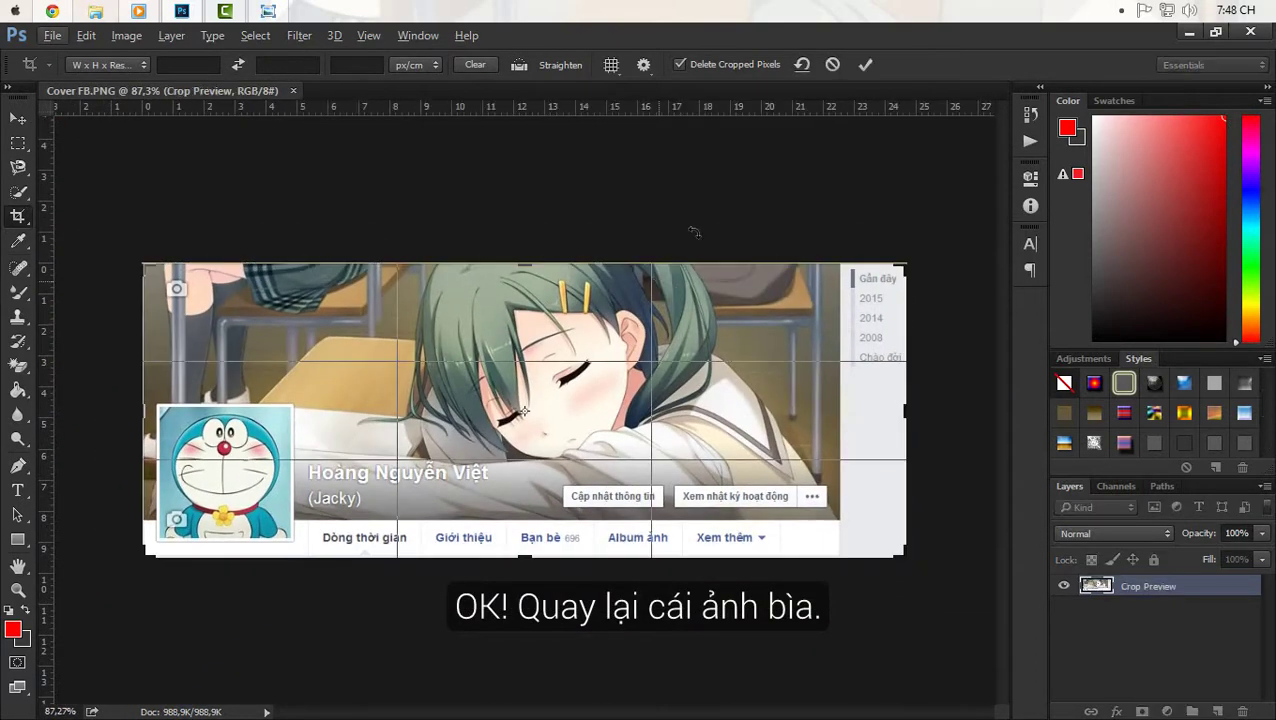
{"action": "left_click", "coordinate": [16, 121]}
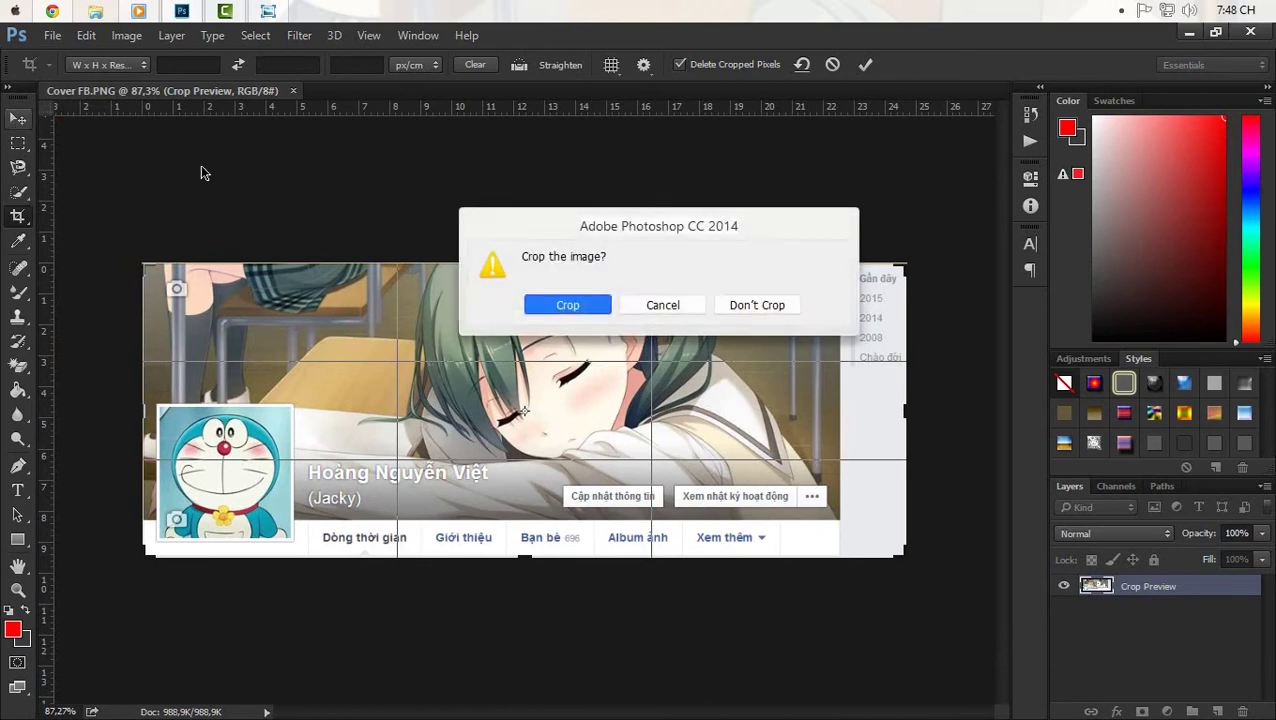
{"action": "left_click", "coordinate": [755, 306]}
- Place the Avatar image into Cover FB over the profile picture and commit it
{"action": "left_click_drag", "start_coordinate": [655, 41], "coordinate": [655, 80]}
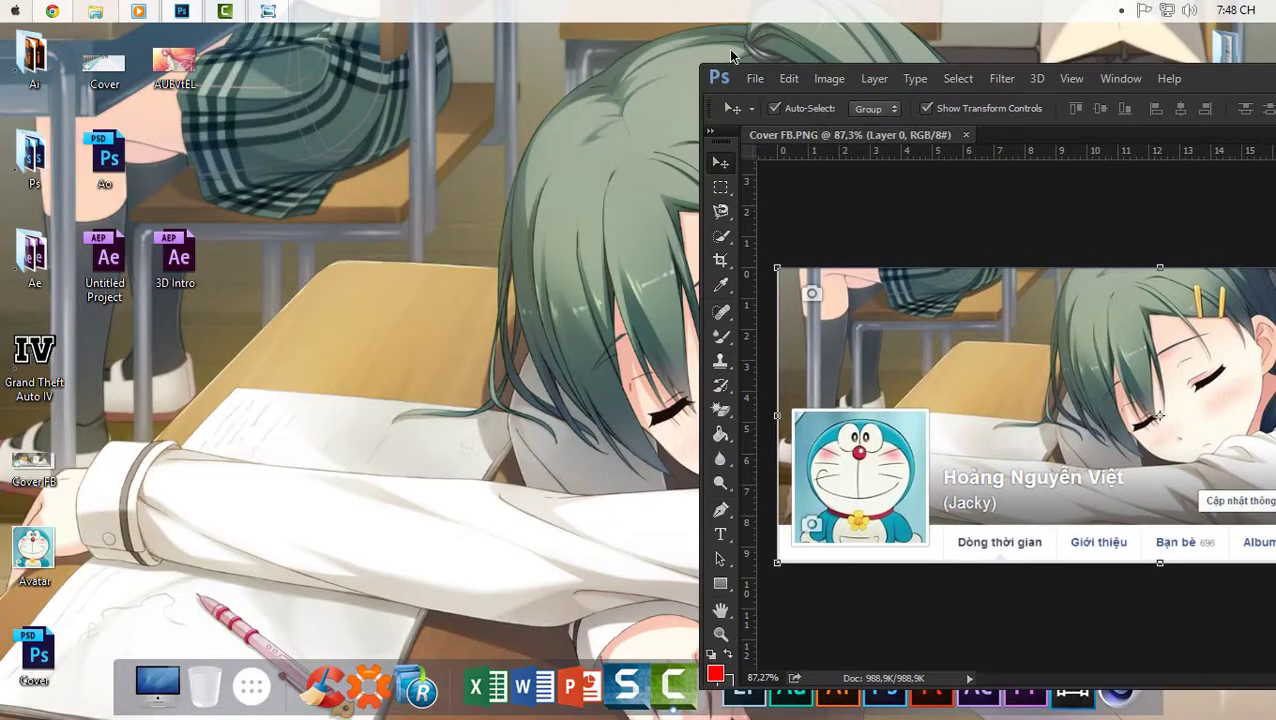
{"action": "left_click_drag", "start_coordinate": [340, 500], "coordinate": [630, 425]}
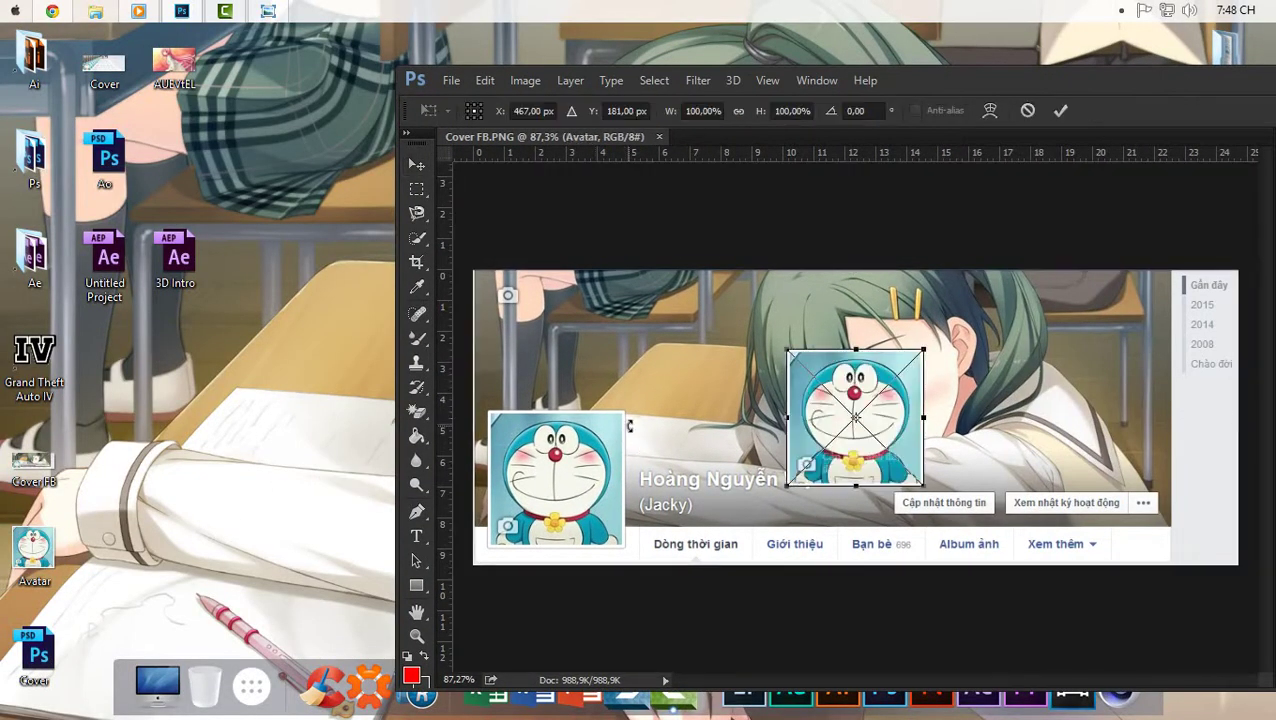
{"action": "double_click", "coordinate": [962, 92]}
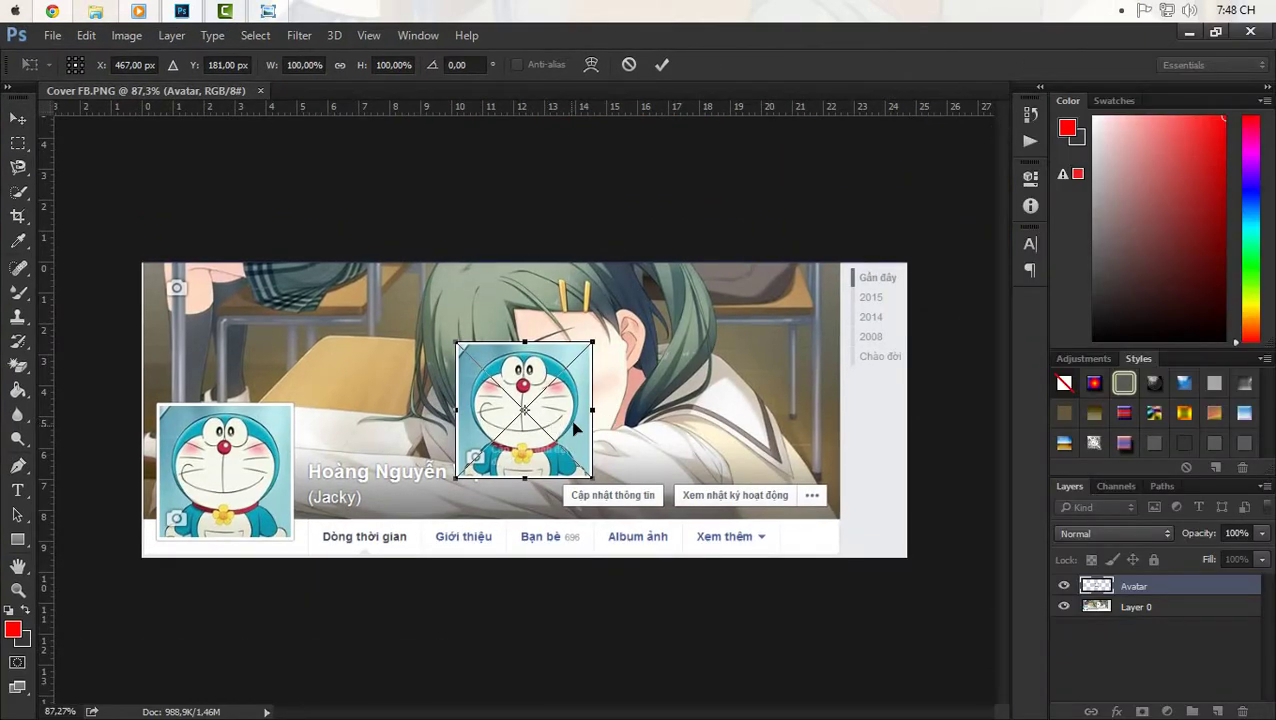
{"action": "left_click_drag", "start_coordinate": [566, 420], "coordinate": [266, 484]}
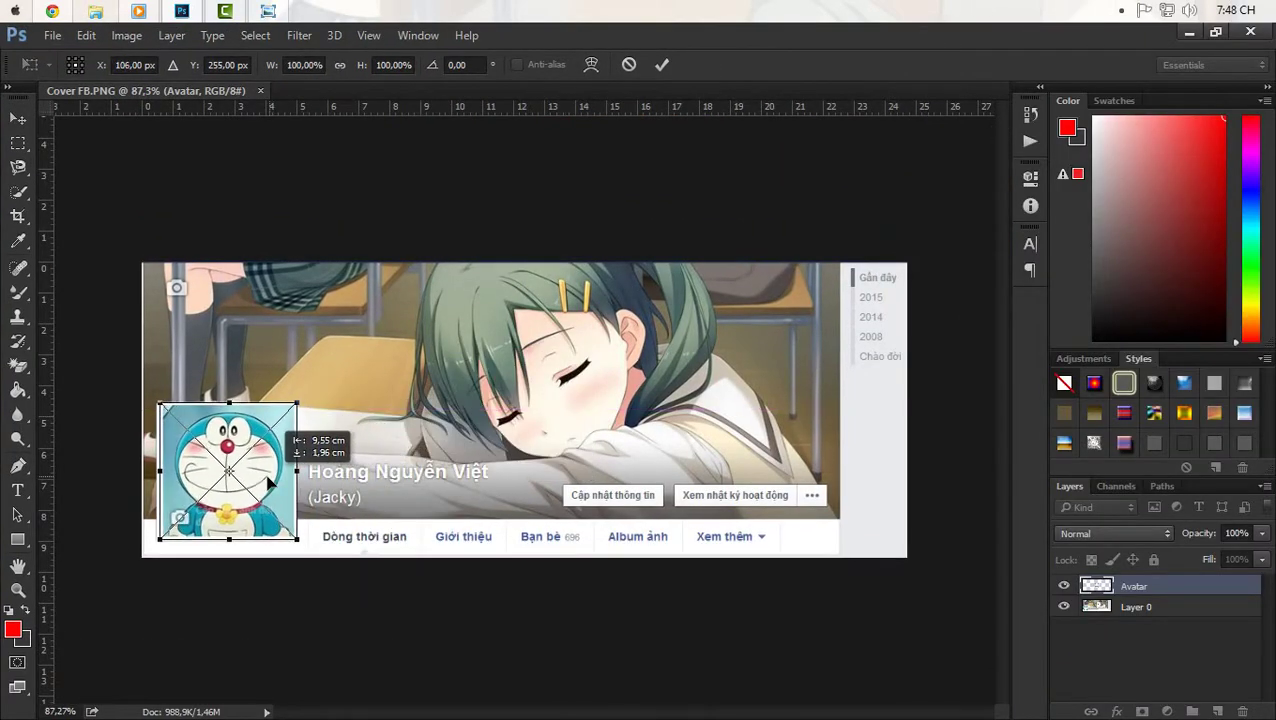
{"action": "scroll", "coordinate": [200, 480], "scroll_direction": "up", "scroll_amount": 2}
{"action": "scroll", "coordinate": [190, 478], "scroll_direction": "up", "scroll_amount": 3}
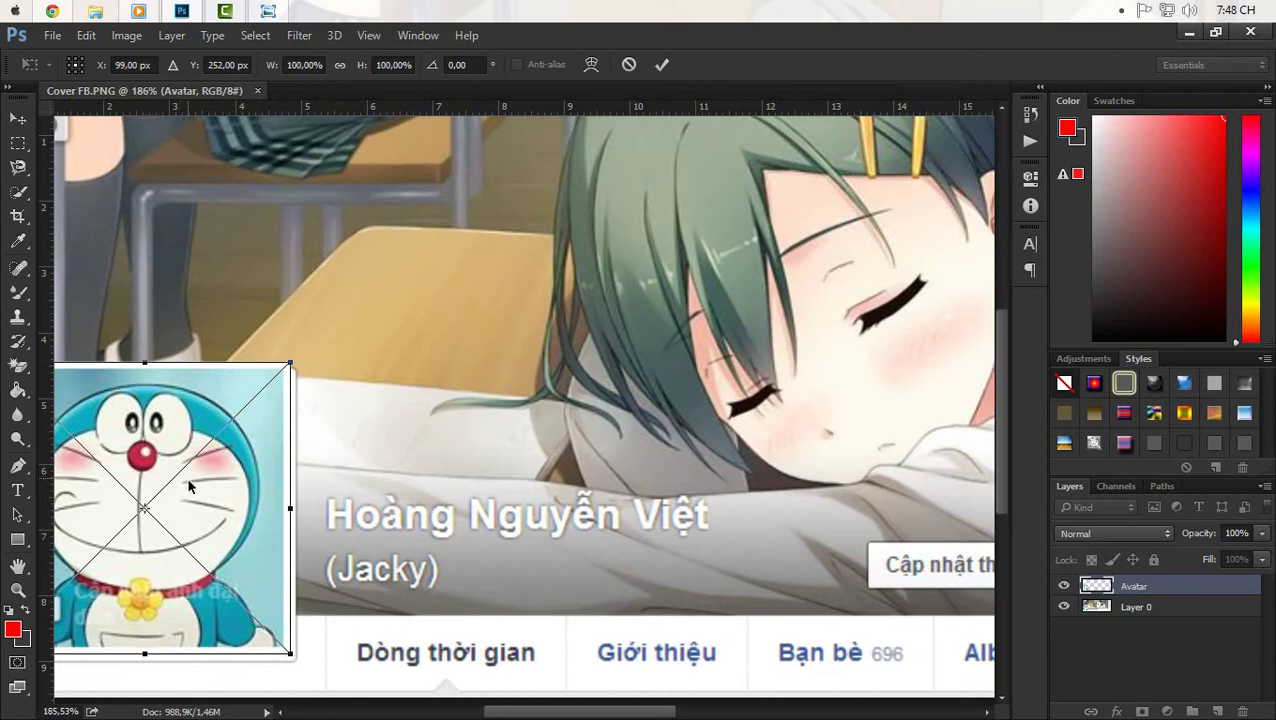
{"action": "key", "text": "alt+space"}
{"action": "left_click", "coordinate": [189, 478]}
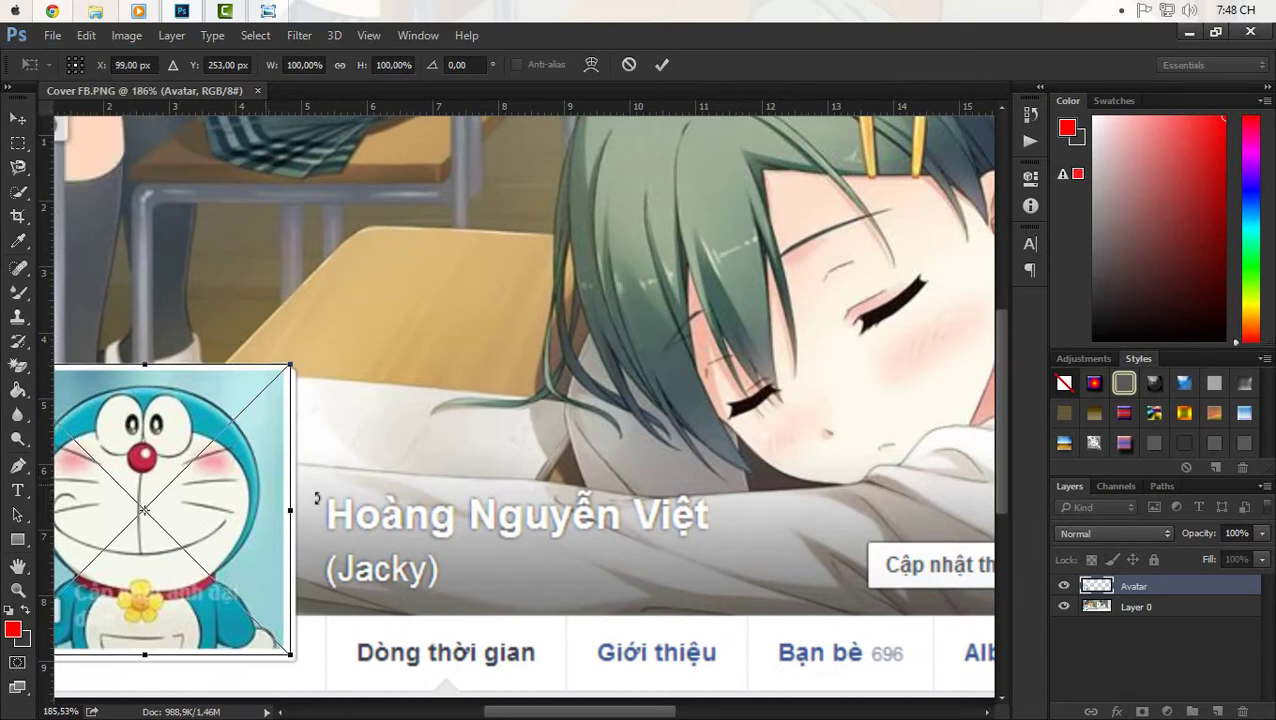
{"action": "key", "text": "Return"}
- Hide the Avatar layer, select the base profile-page layer, and minimize Photoshop
{"action": "left_click", "coordinate": [1063, 586]}
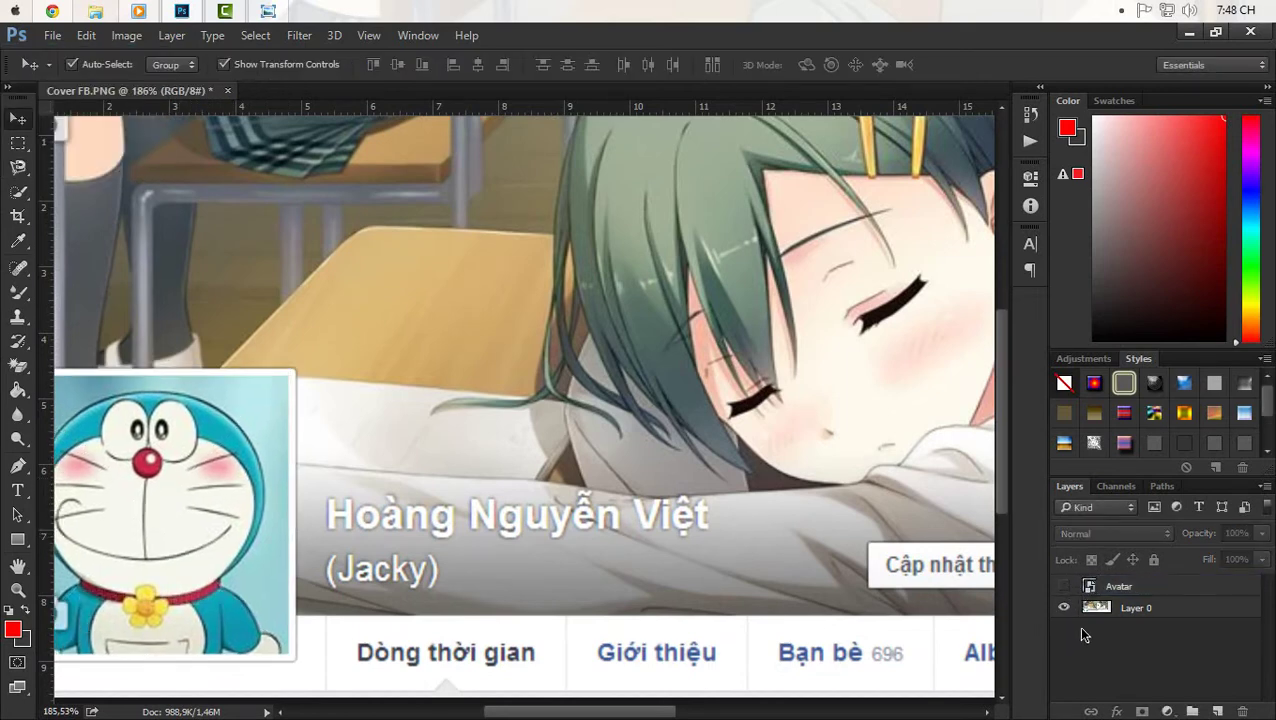
{"action": "scroll", "coordinate": [566, 392], "scroll_direction": "down", "scroll_amount": 2}
{"action": "scroll", "coordinate": [560, 390], "scroll_direction": "down", "scroll_amount": 1}
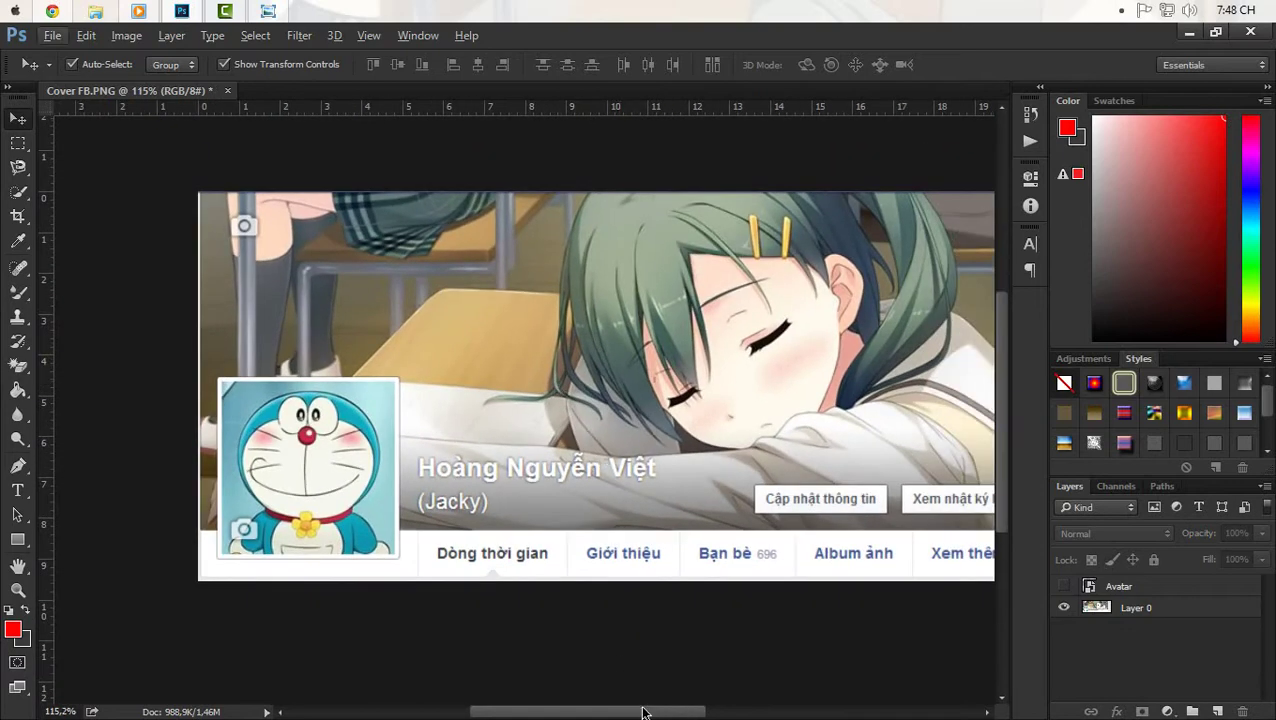
{"action": "scroll", "coordinate": [665, 620], "scroll_direction": "down", "scroll_amount": 2}
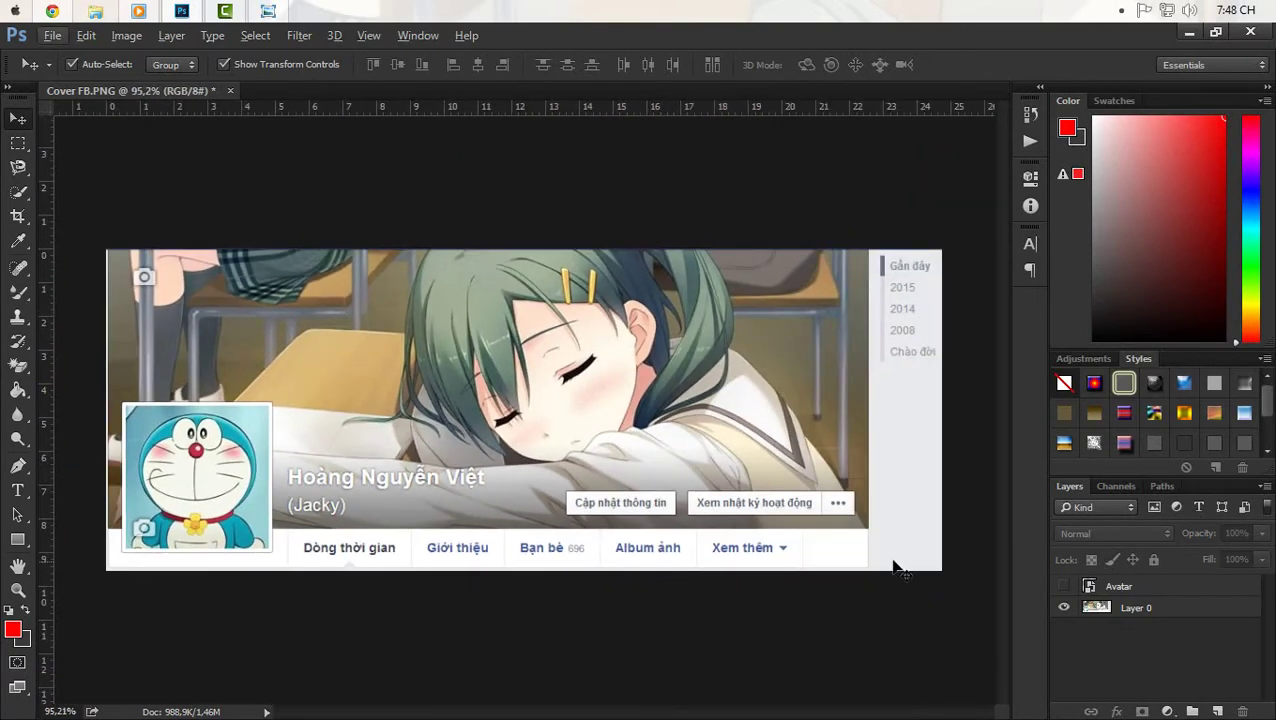
{"action": "double_click", "coordinate": [1134, 617]}
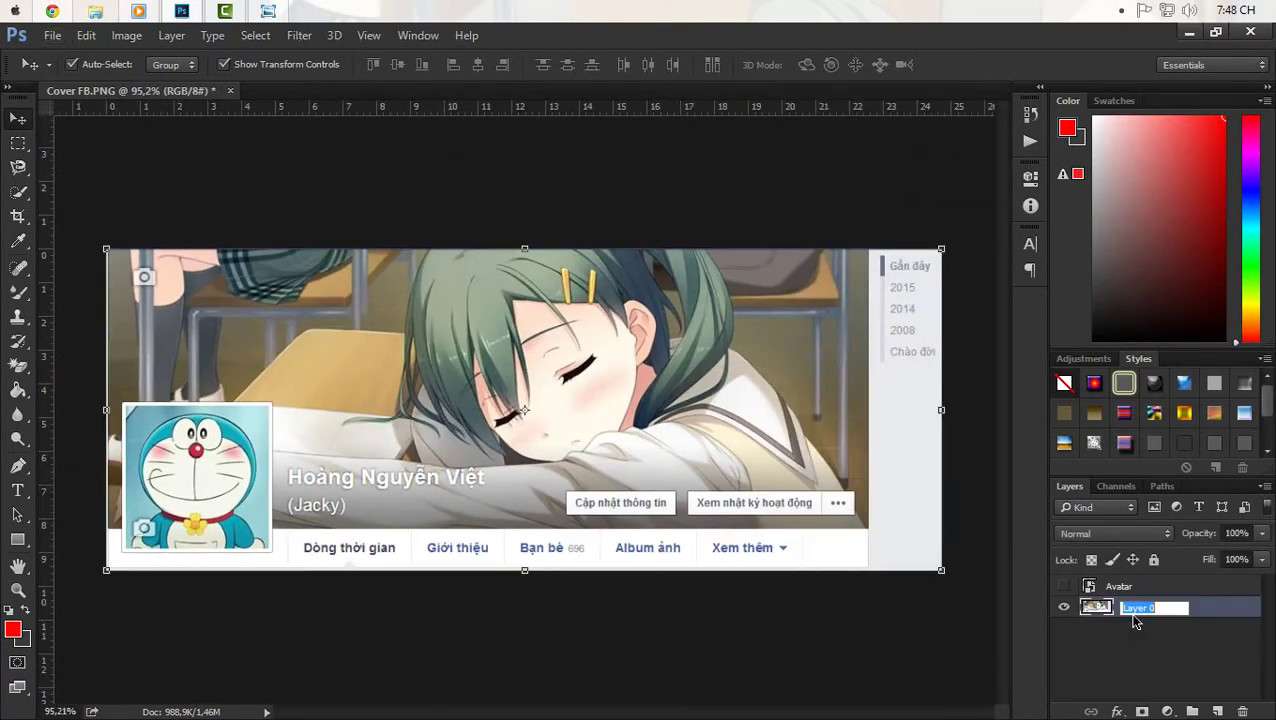
{"action": "left_click", "coordinate": [1163, 656]}
{"action": "left_click", "coordinate": [1189, 32]}
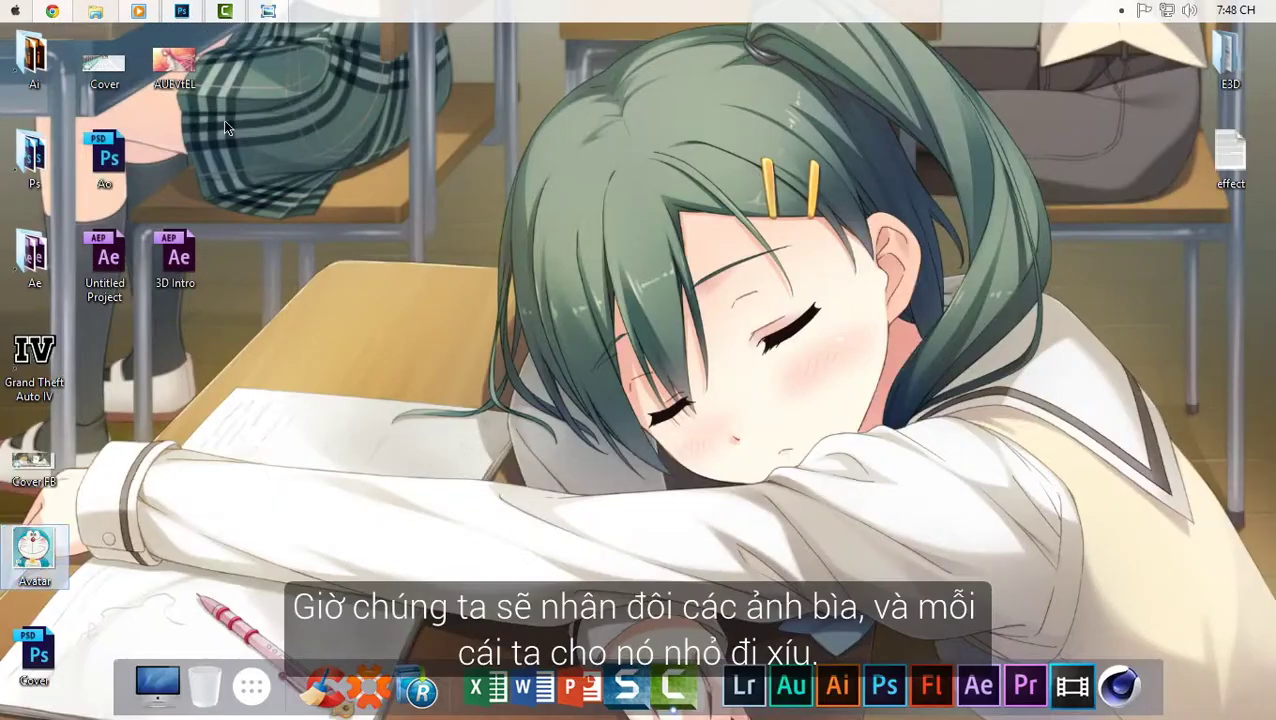
- View the Cover image in Windows Photo Viewer, zooming to inspect the stacked profile copies
{"action": "double_click", "coordinate": [121, 77]}
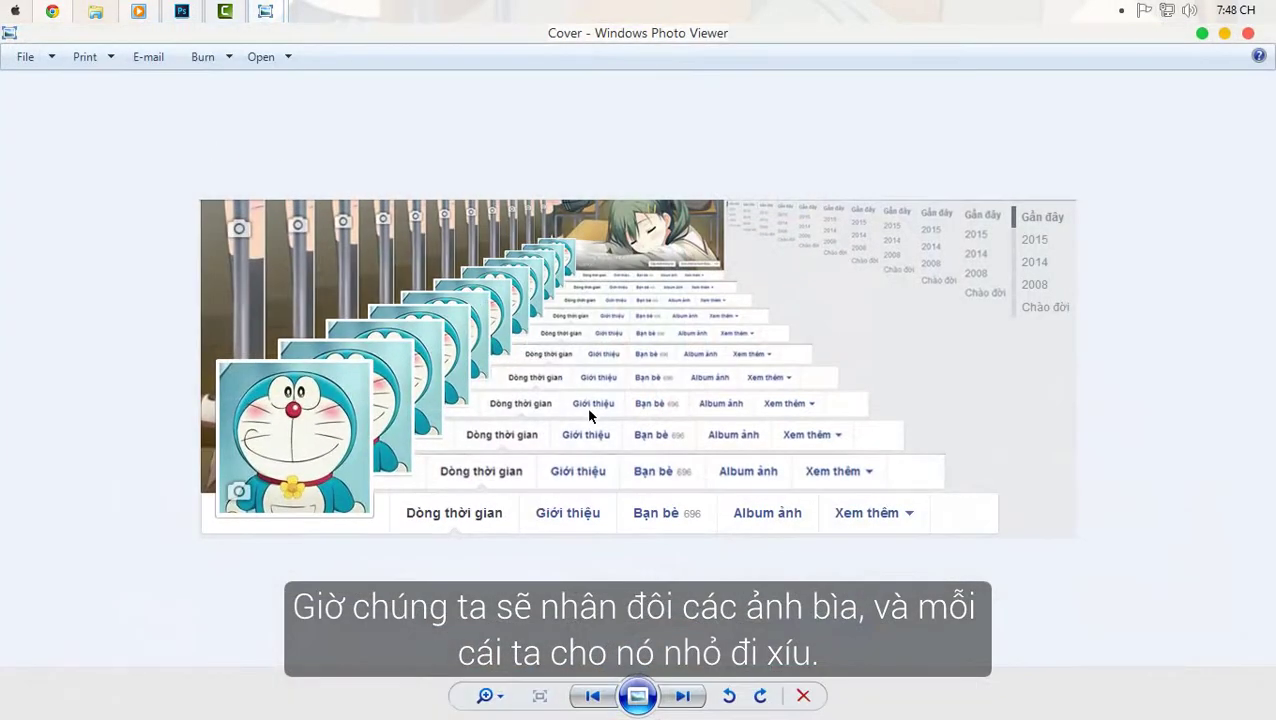
{"action": "left_click", "coordinate": [255, 12]}
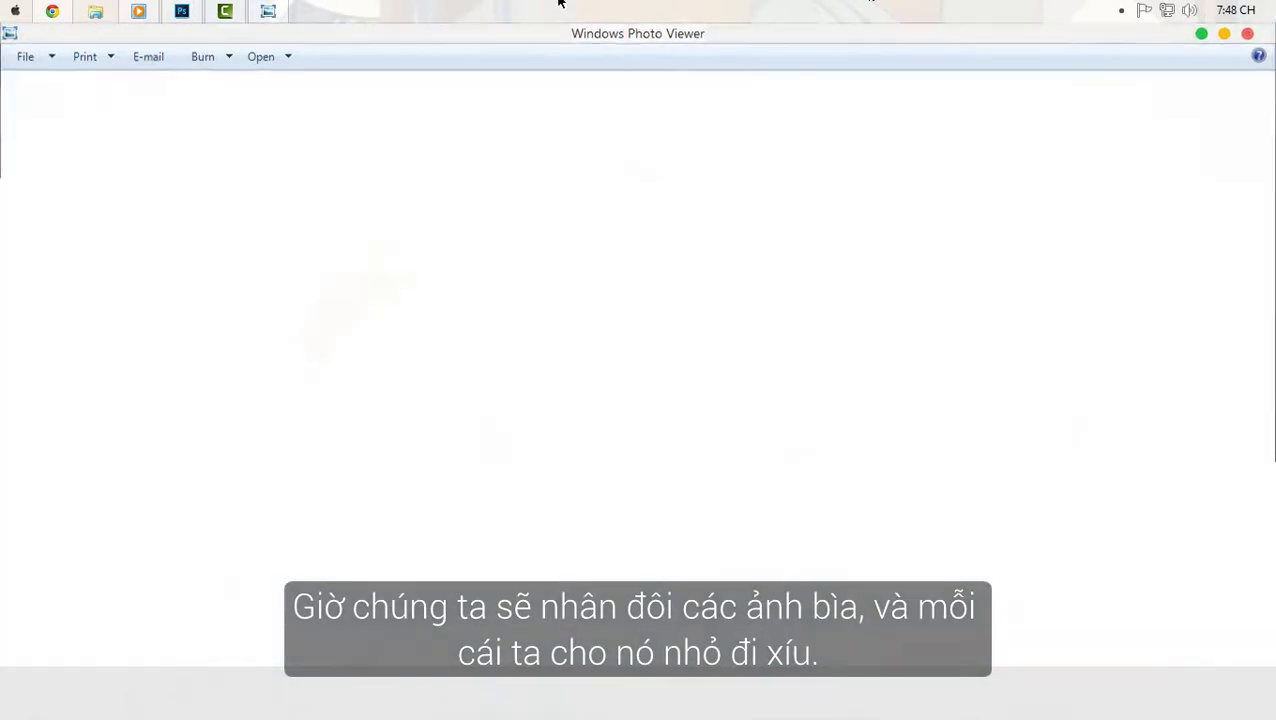
{"action": "left_click", "coordinate": [255, 12]}
{"action": "scroll", "coordinate": [348, 424], "scroll_direction": "up", "scroll_amount": 2}
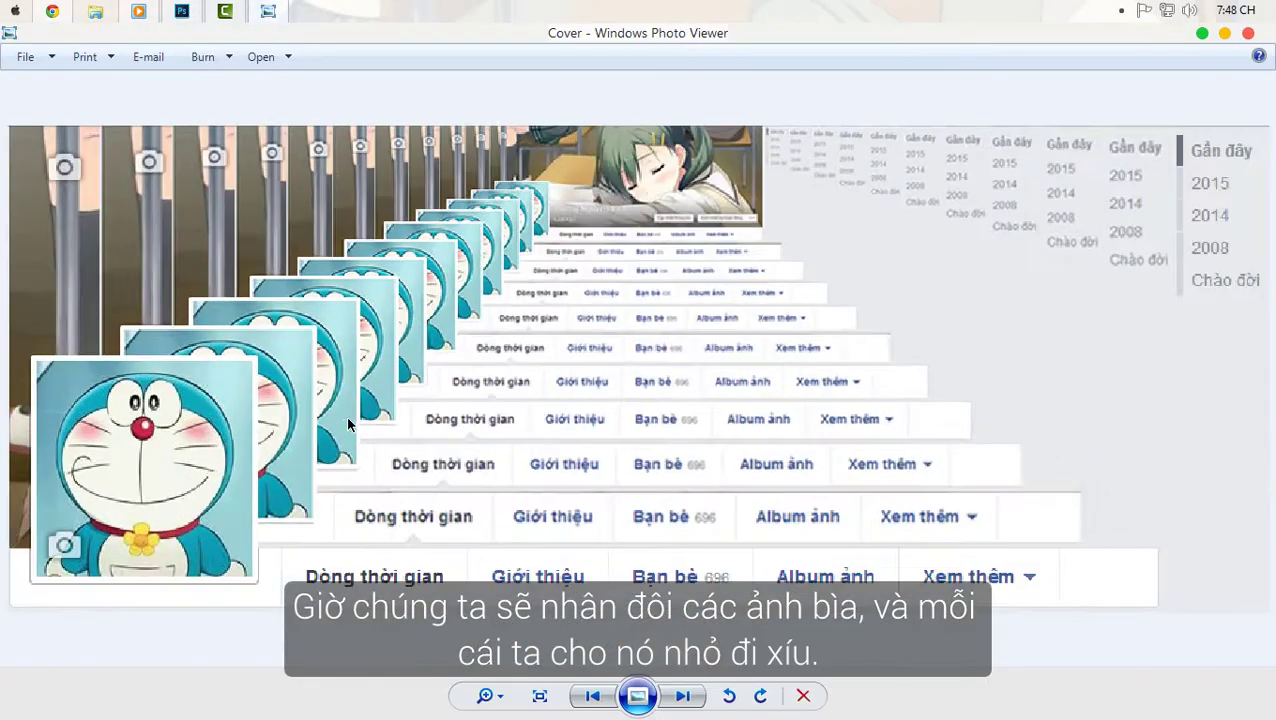
{"action": "scroll", "coordinate": [310, 468], "scroll_direction": "down", "scroll_amount": 2}
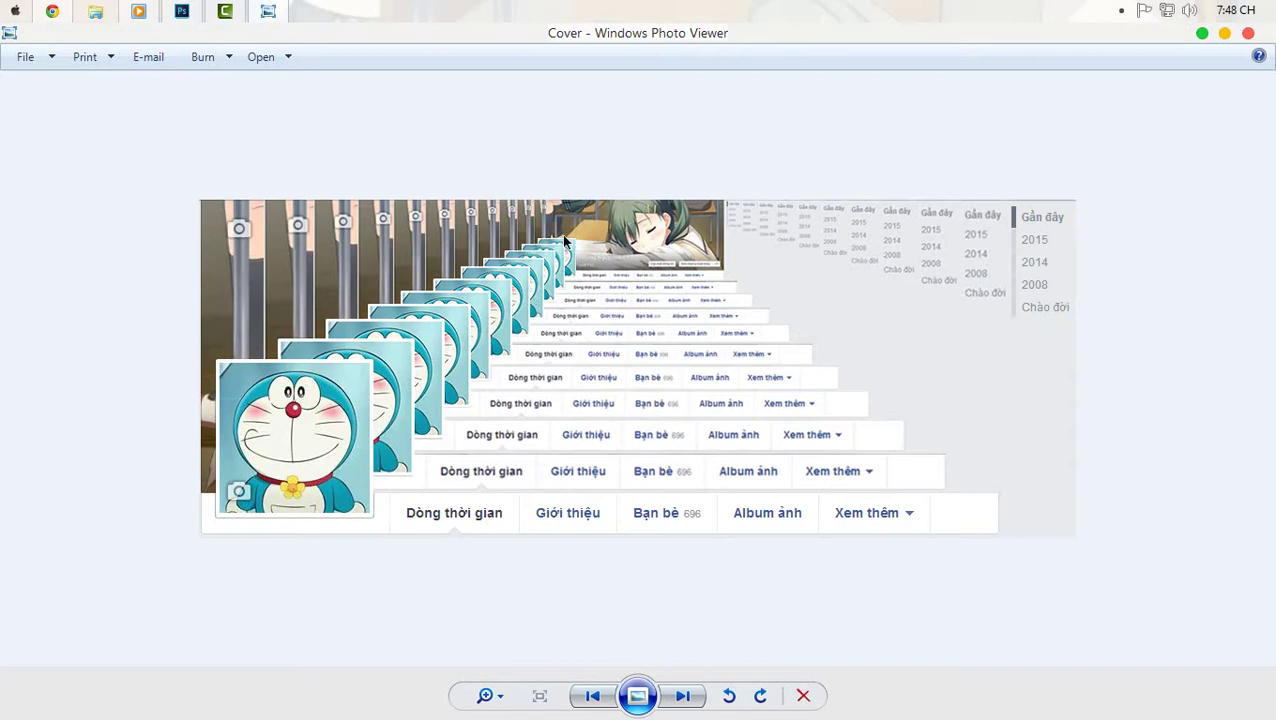
{"action": "left_click", "coordinate": [193, 12]}
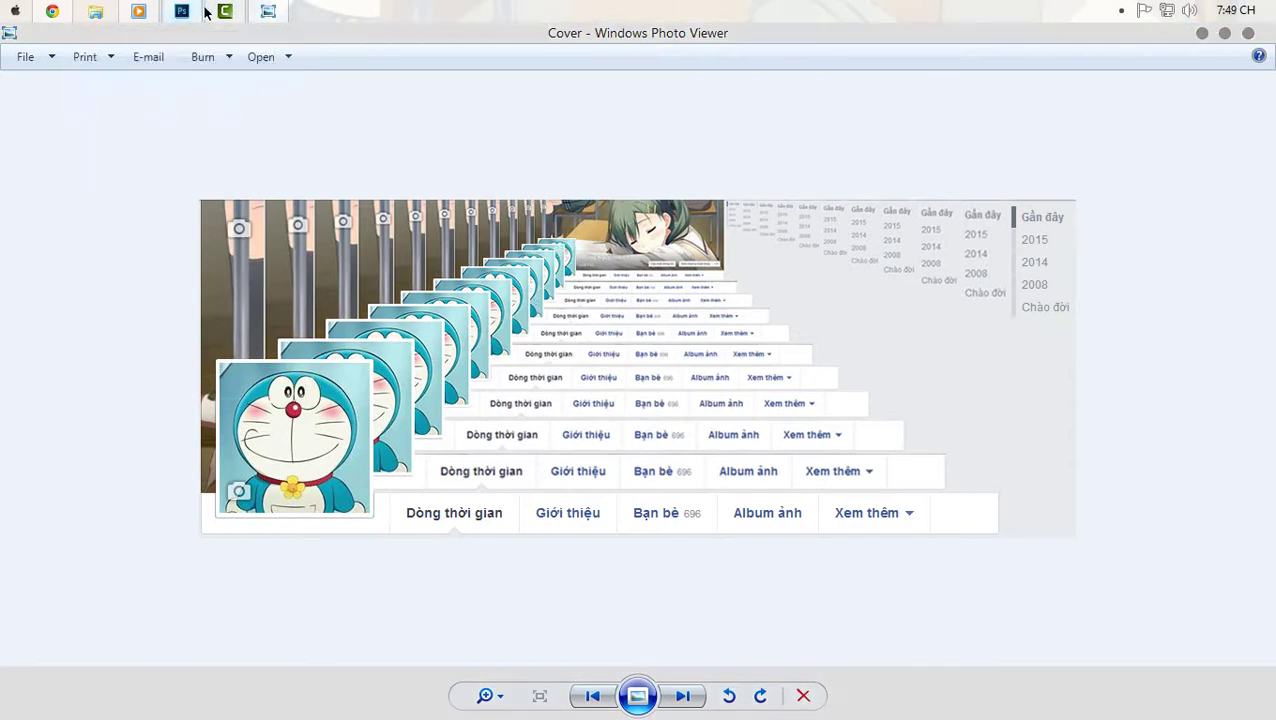
- Shrink the first profile-page copy toward the top-left corner, aligning its bottom-right corner
{"action": "left_click", "coordinate": [1128, 608]}
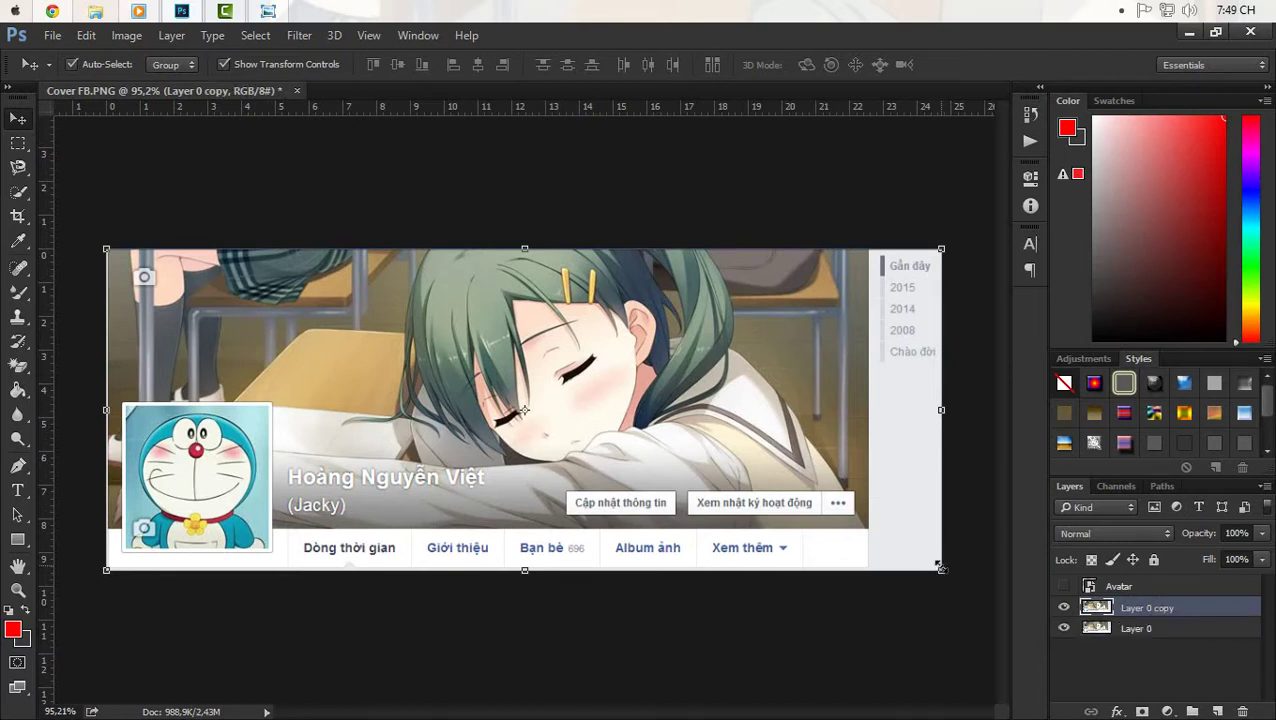
{"action": "left_click_drag", "start_coordinate": [940, 568], "coordinate": [832, 533]}
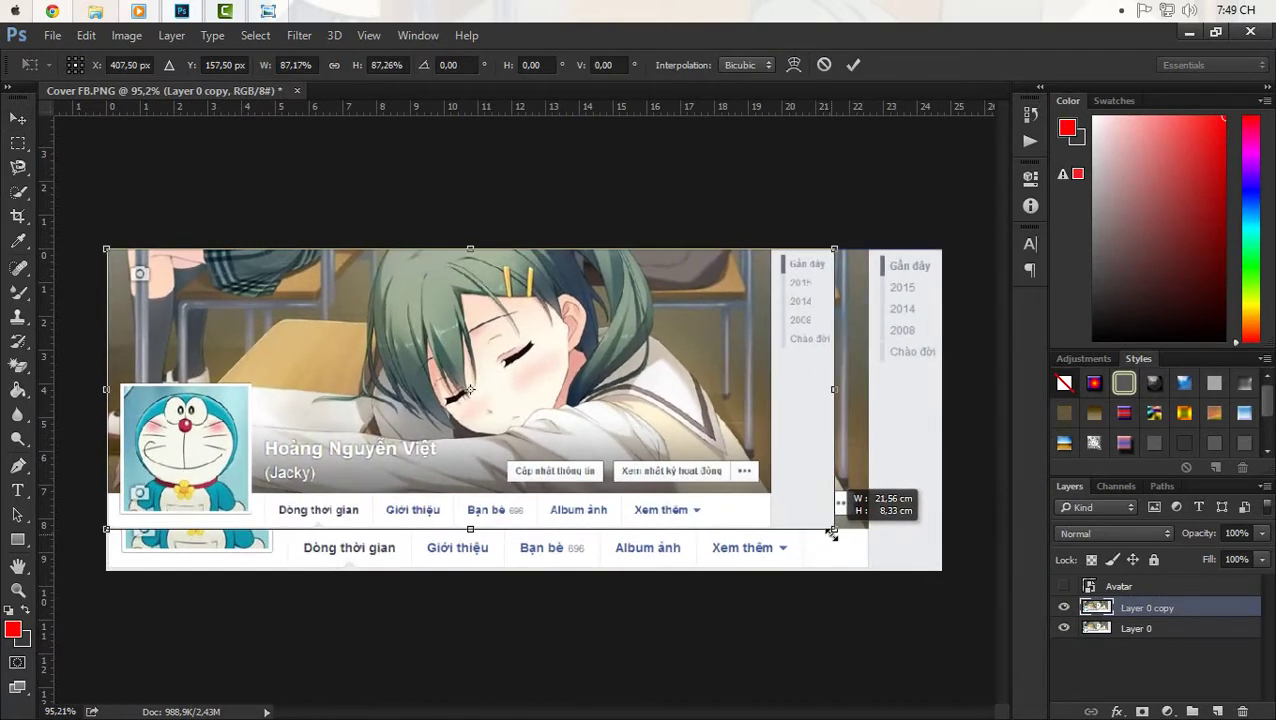
{"action": "left_click_drag", "start_coordinate": [832, 533], "coordinate": [831, 529]}
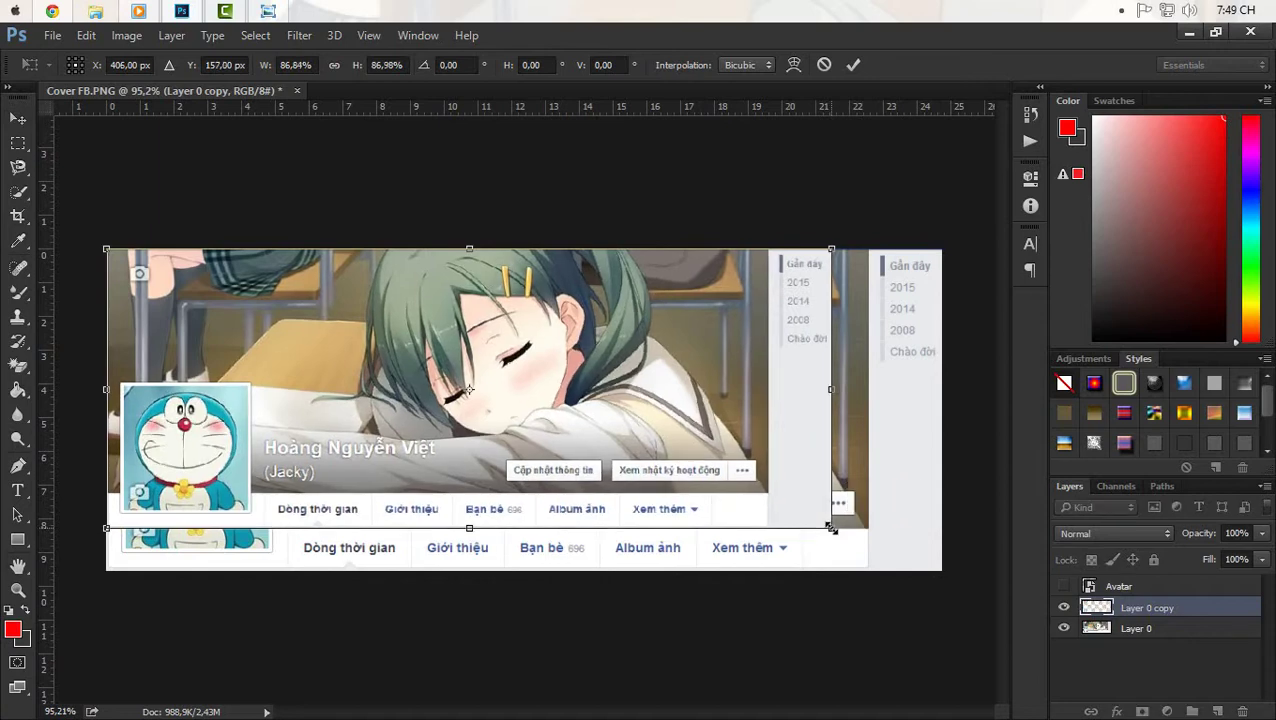
{"action": "scroll", "coordinate": [831, 529], "scroll_direction": "up", "scroll_amount": 5}
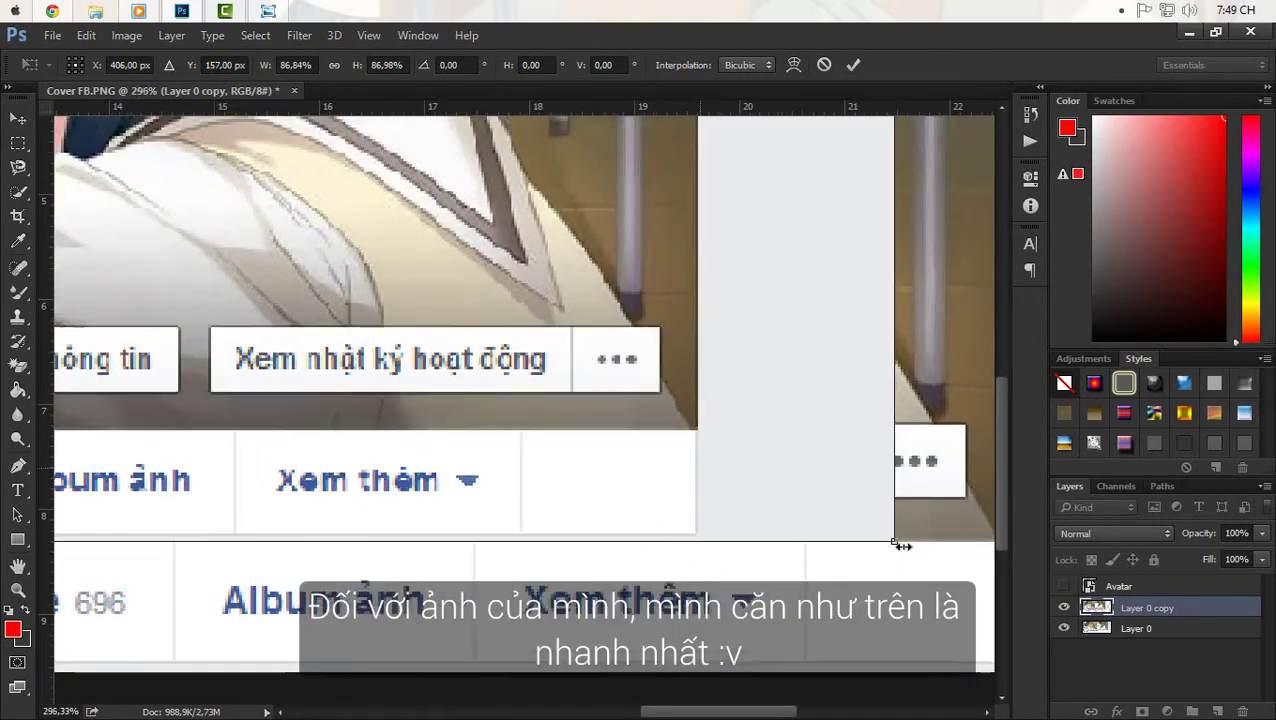
{"action": "scroll", "coordinate": [900, 545], "scroll_direction": "up", "scroll_amount": 2}
{"action": "mouse_move", "coordinate": [891, 535]}
{"action": "left_mouse_down"}
{"action": "mouse_move", "coordinate": [864, 541]}
{"action": "mouse_move", "coordinate": [884, 559]}
{"action": "left_mouse_up"}
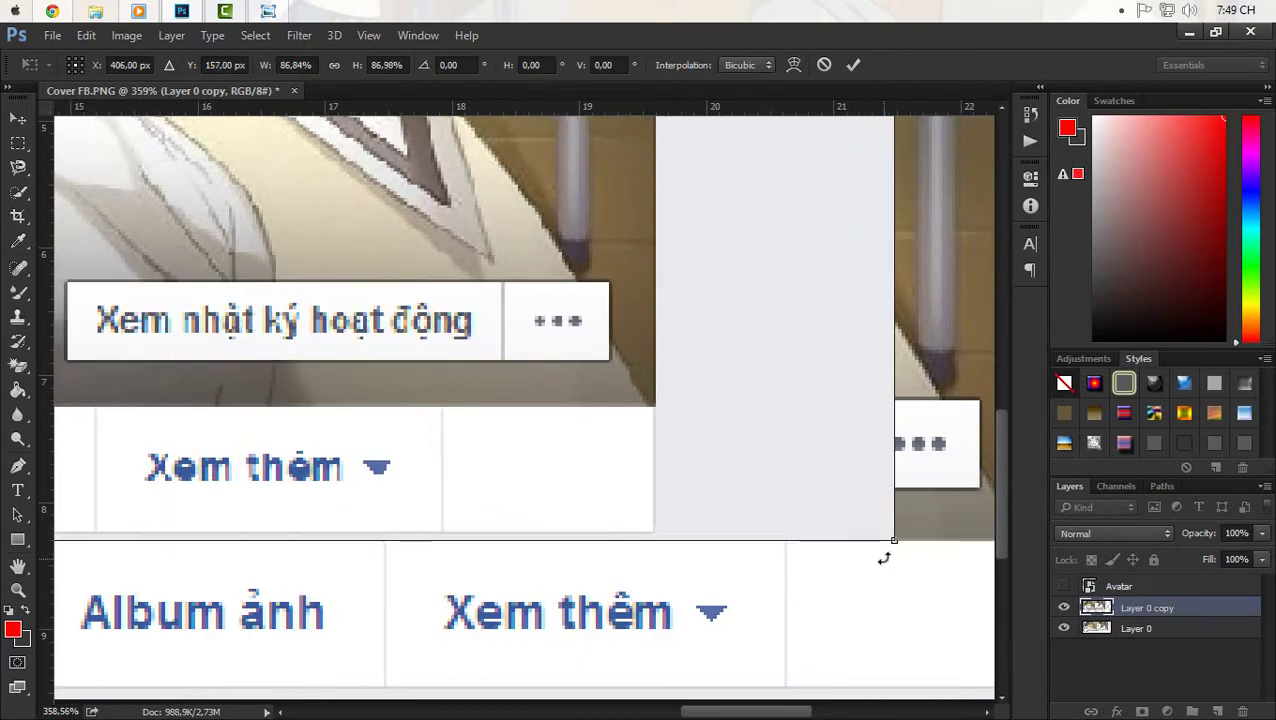
{"action": "key", "text": "Return"}
{"action": "scroll", "coordinate": [770, 500], "scroll_direction": "down", "scroll_amount": 6}
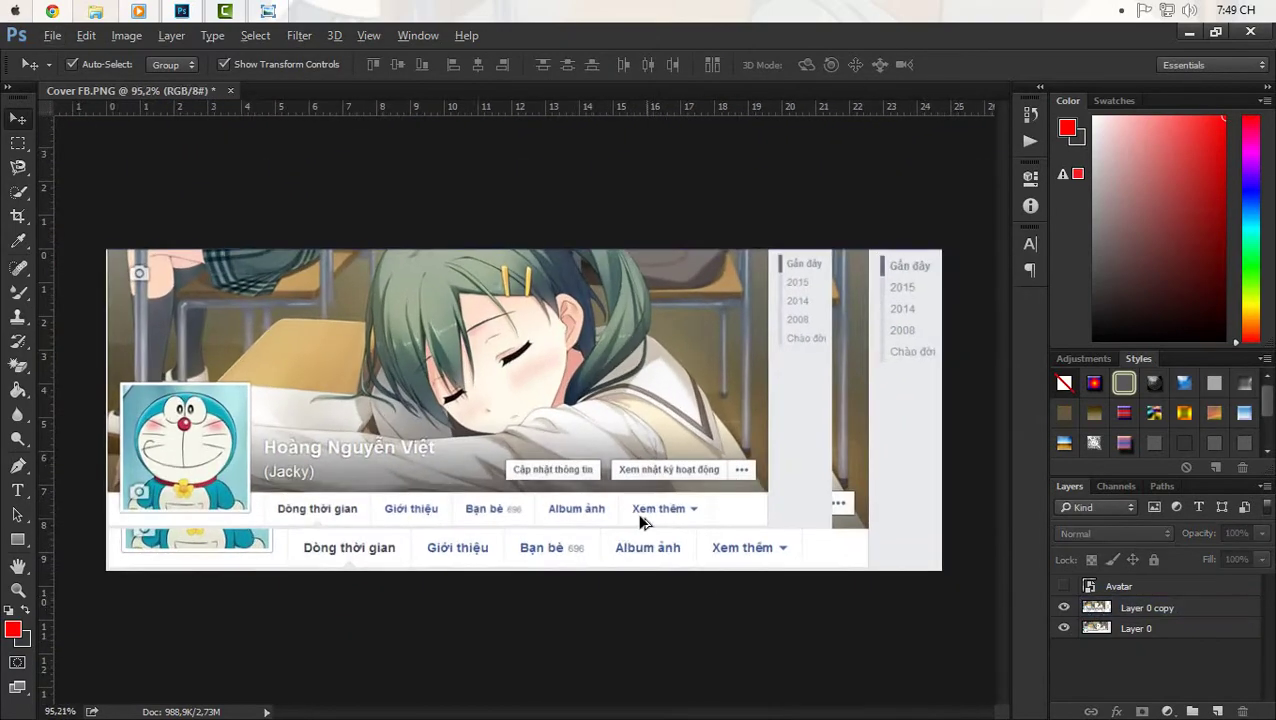
{"action": "scroll", "coordinate": [640, 522], "scroll_direction": "up", "scroll_amount": 1}
- Duplicate the shrunken copy and scale the second copy to about 87%
{"action": "key", "text": "ctrl+j"}
{"action": "scroll", "coordinate": [855, 535], "scroll_direction": "up", "scroll_amount": 2}
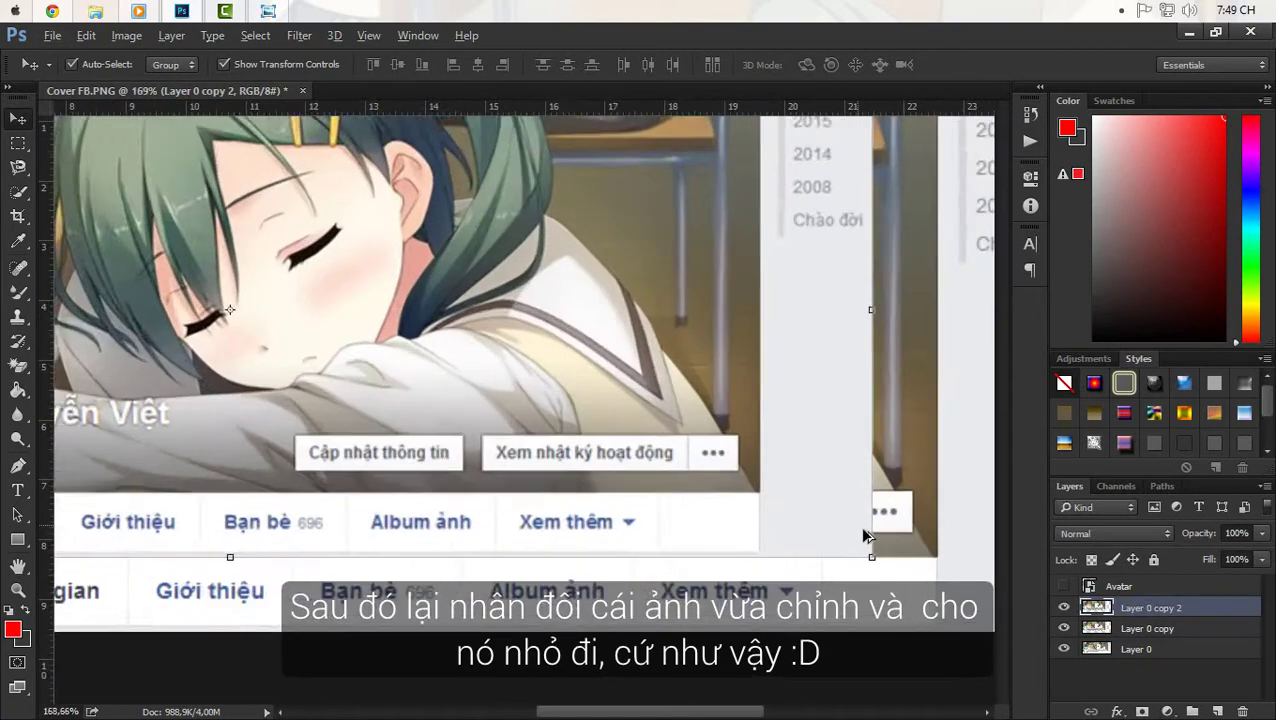
{"action": "scroll", "coordinate": [859, 525], "scroll_direction": "up", "scroll_amount": 3}
{"action": "mouse_move", "coordinate": [884, 577]}
{"action": "left_mouse_down"}
{"action": "mouse_move", "coordinate": [598, 421]}
{"action": "mouse_move", "coordinate": [564, 433]}
{"action": "left_mouse_up"}
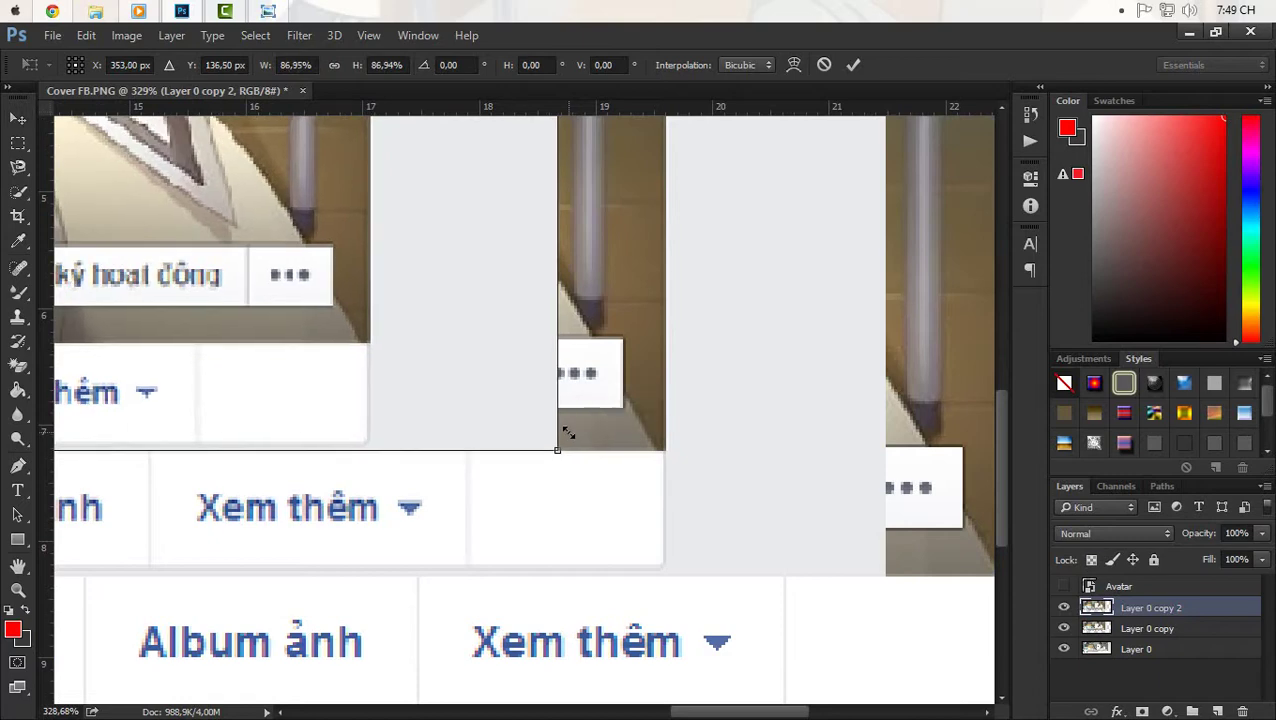
{"action": "key", "text": "Return"}
- Select the latest copy layer and shrink a third copy toward the top-left
{"action": "left_click", "coordinate": [795, 475]}
{"action": "scroll", "coordinate": [785, 471], "scroll_direction": "down", "scroll_amount": 1}
{"action": "scroll", "coordinate": [785, 471], "scroll_direction": "down", "scroll_amount": 5}
{"action": "left_click", "coordinate": [1127, 608]}
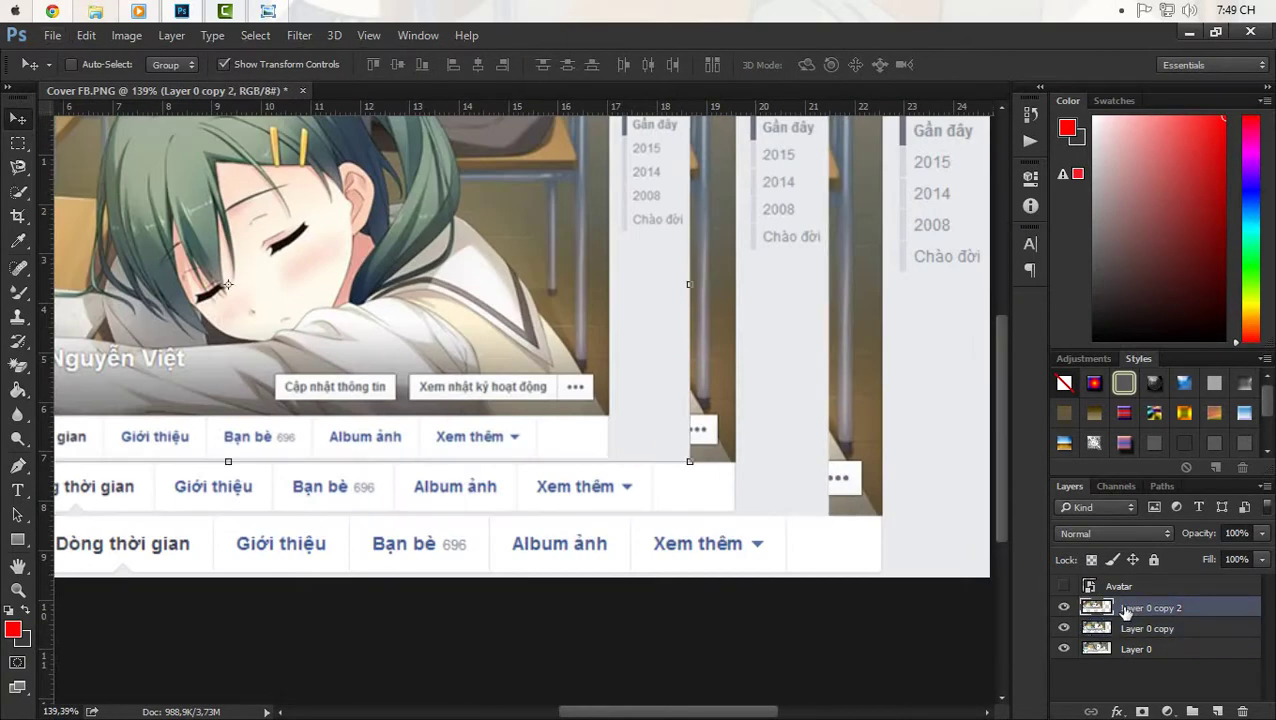
{"action": "scroll", "coordinate": [619, 407], "scroll_direction": "up", "scroll_amount": 3}
{"action": "scroll", "coordinate": [684, 433], "scroll_direction": "up", "scroll_amount": 3}
{"action": "key", "text": "ctrl+t"}
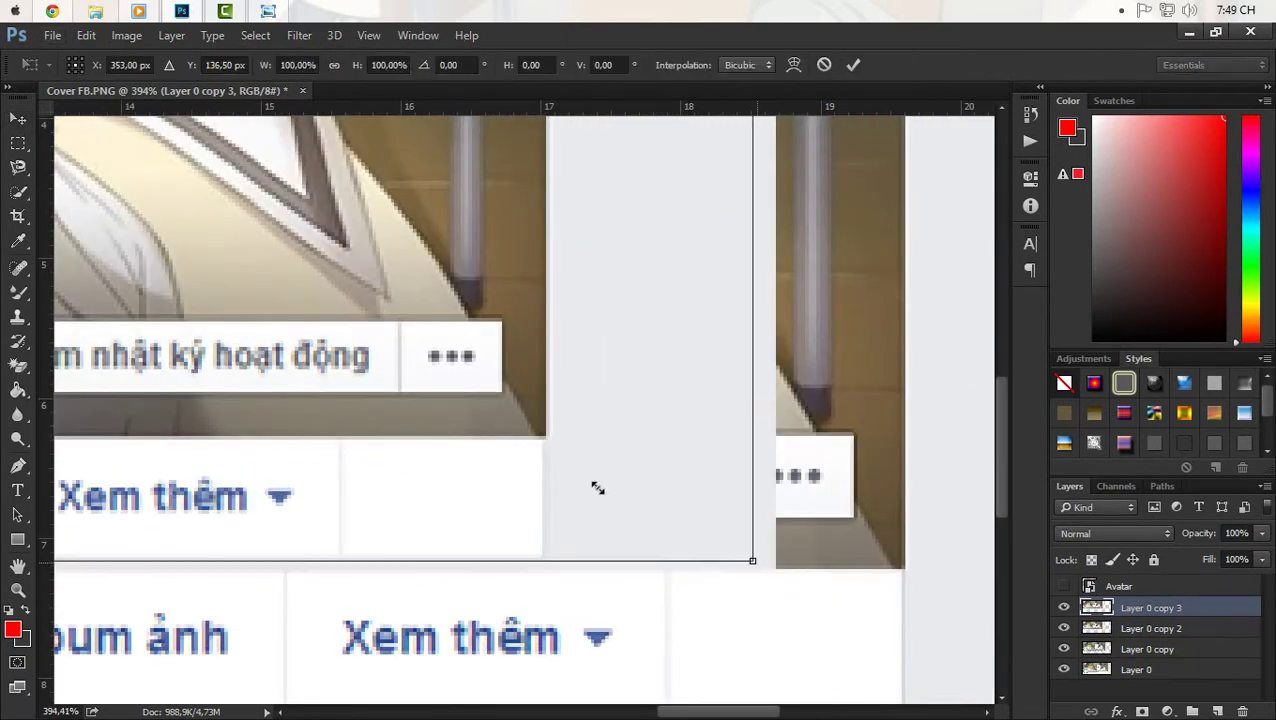
{"action": "left_click_drag", "start_coordinate": [755, 558], "coordinate": [438, 438]}
{"action": "key", "text": "Return"}
- Duplicate into a fourth copy and shrink it toward the top-left
{"action": "key", "text": "ctrl+j"}
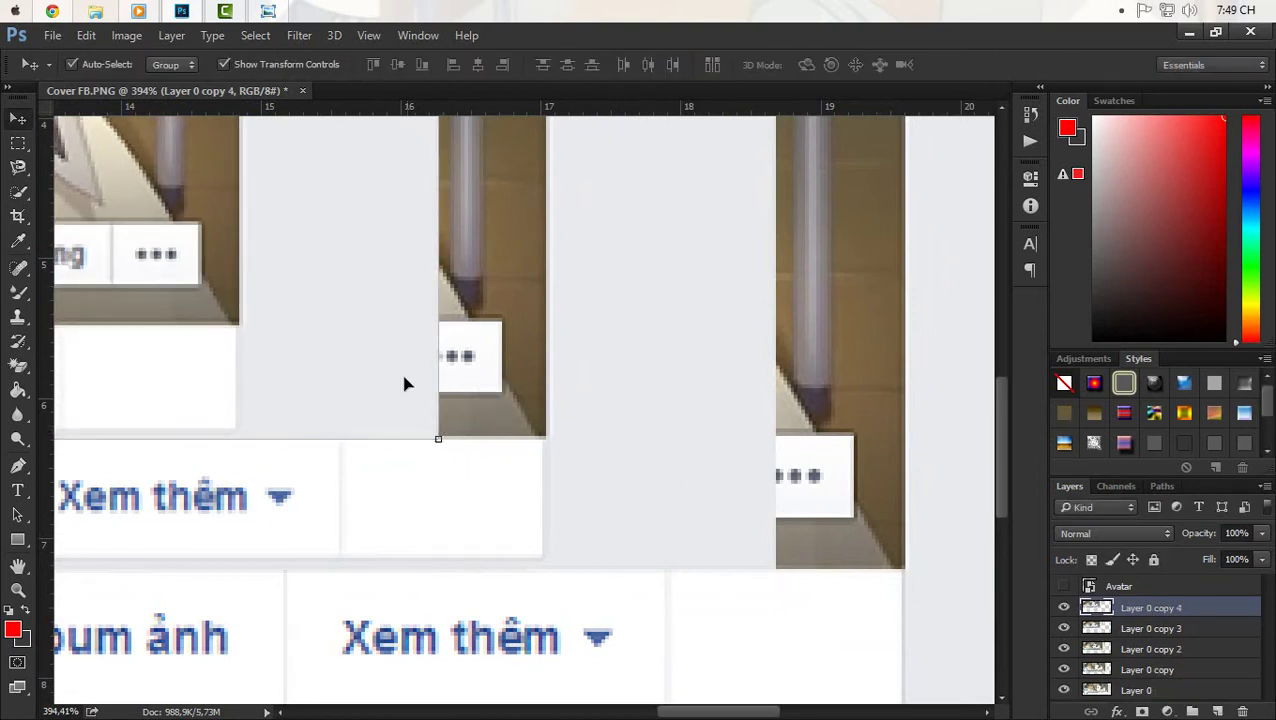
{"action": "mouse_move", "coordinate": [404, 379]}
{"action": "left_mouse_down"}
{"action": "mouse_move", "coordinate": [455, 538]}
{"action": "mouse_move", "coordinate": [145, 421]}
{"action": "left_mouse_up"}
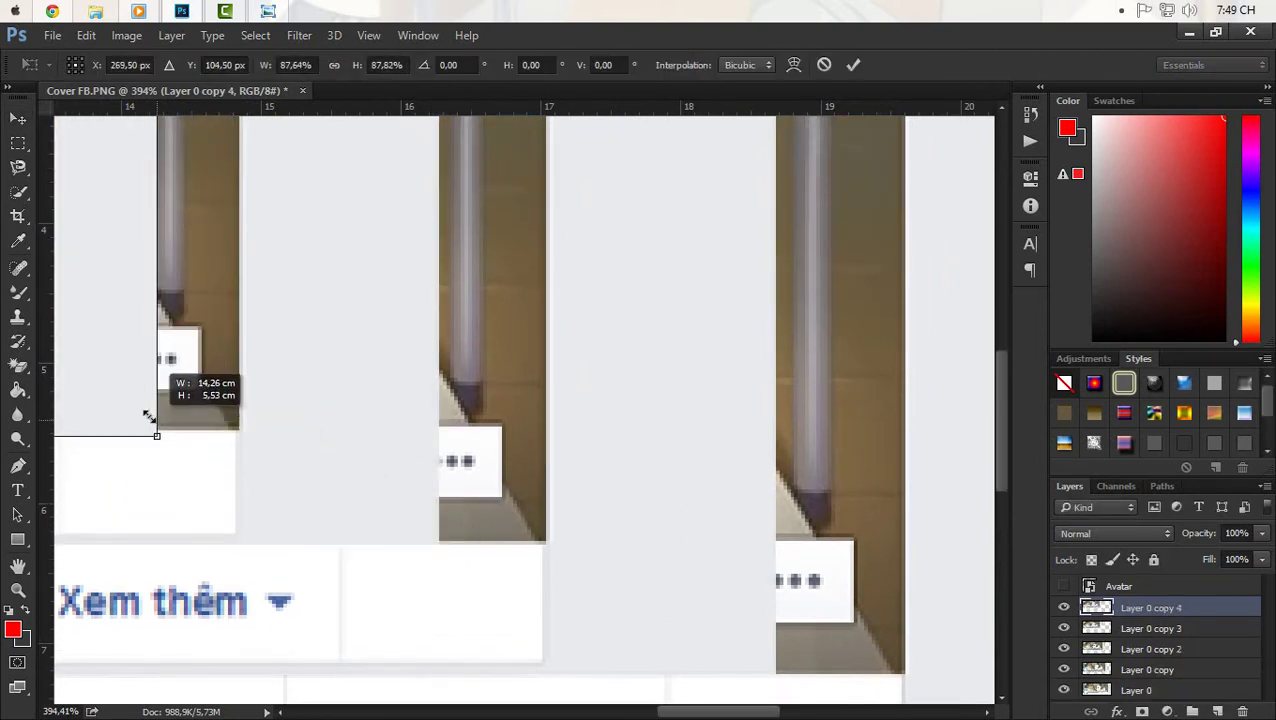
{"action": "scroll", "coordinate": [255, 438], "scroll_direction": "down", "scroll_amount": 1}
{"action": "scroll", "coordinate": [255, 438], "scroll_direction": "down", "scroll_amount": 3}
{"action": "scroll", "coordinate": [328, 484], "scroll_direction": "down", "scroll_amount": 2}
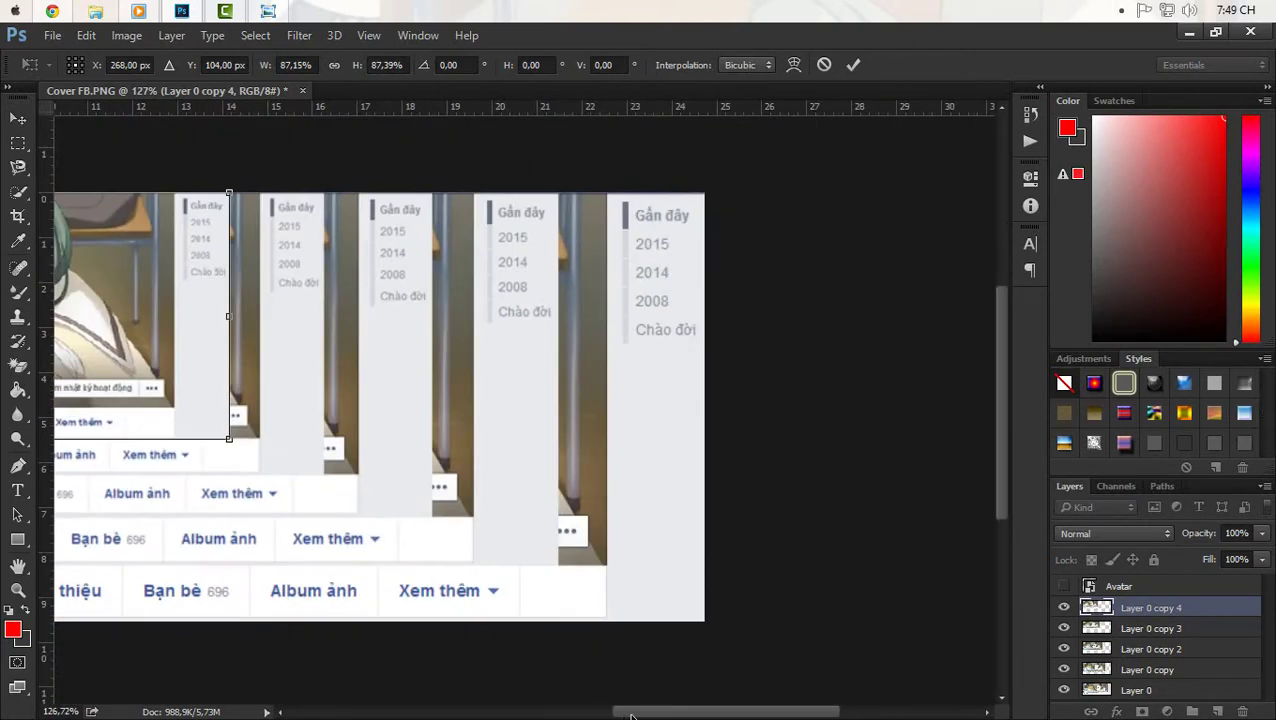
{"action": "scroll", "coordinate": [450, 480], "scroll_direction": "up", "scroll_amount": 3}
{"action": "scroll", "coordinate": [563, 481], "scroll_direction": "up", "scroll_amount": 2}
{"action": "scroll", "coordinate": [563, 481], "scroll_direction": "up", "scroll_amount": 2}
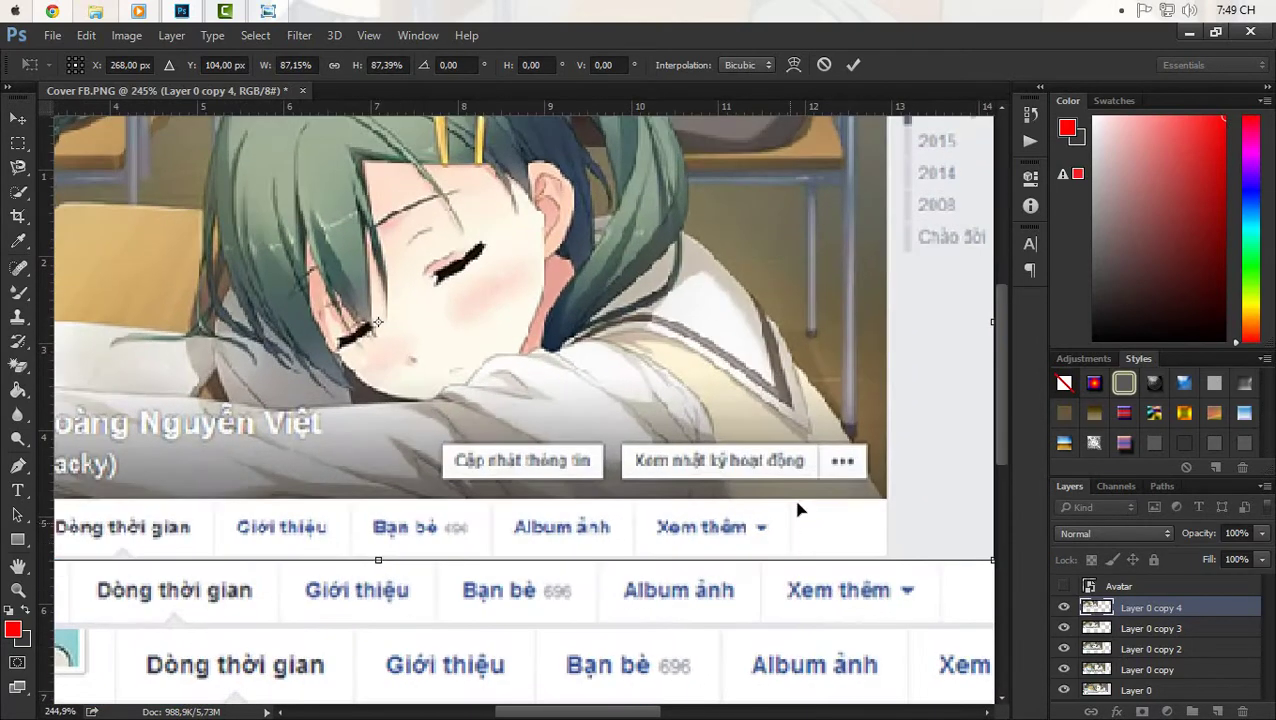
{"action": "scroll", "coordinate": [956, 566], "scroll_direction": "down", "scroll_amount": 1}
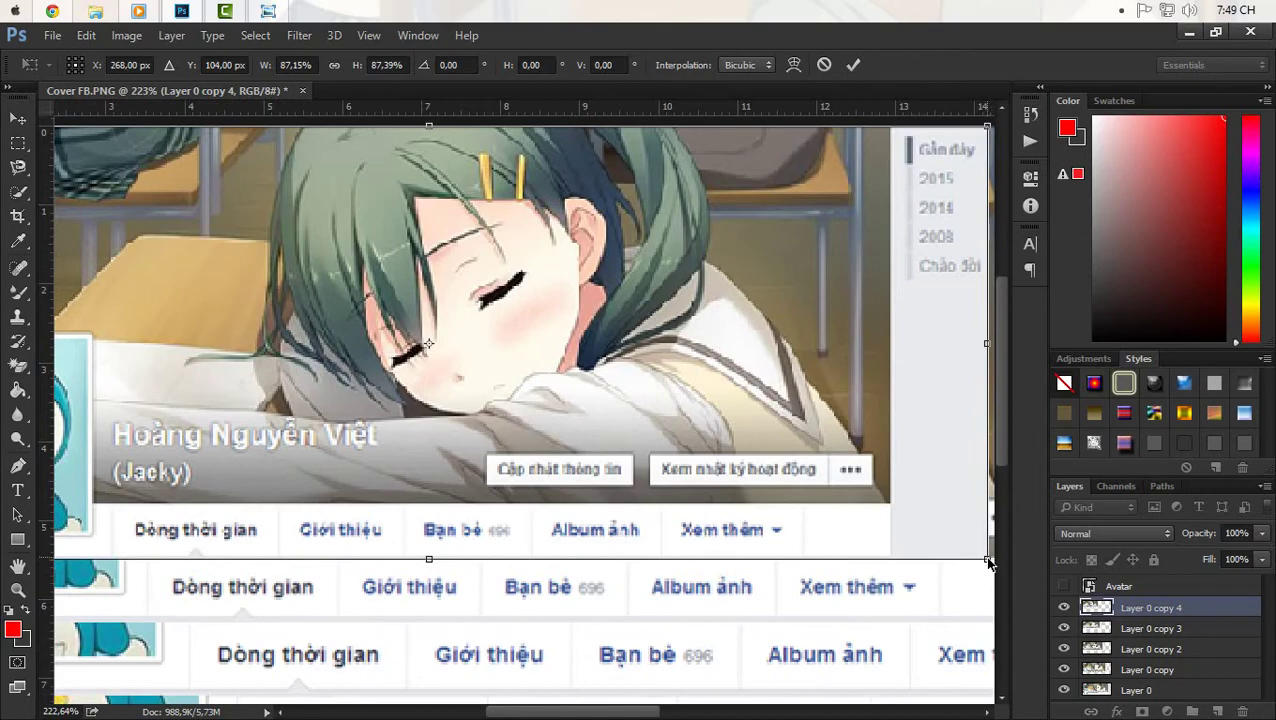
{"action": "left_click_drag", "start_coordinate": [988, 563], "coordinate": [984, 563]}
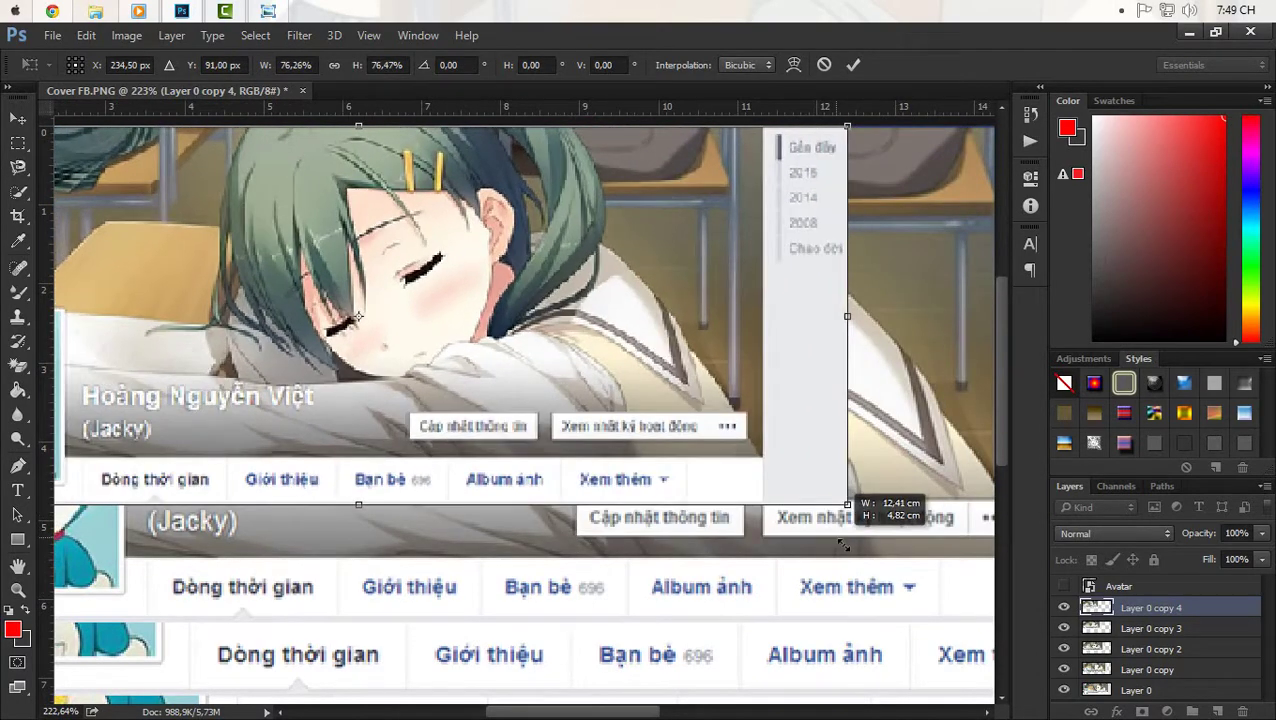
{"action": "mouse_move", "coordinate": [984, 563]}
{"action": "left_mouse_down"}
{"action": "mouse_move", "coordinate": [895, 578]}
{"action": "mouse_move", "coordinate": [963, 614]}
{"action": "left_mouse_up"}
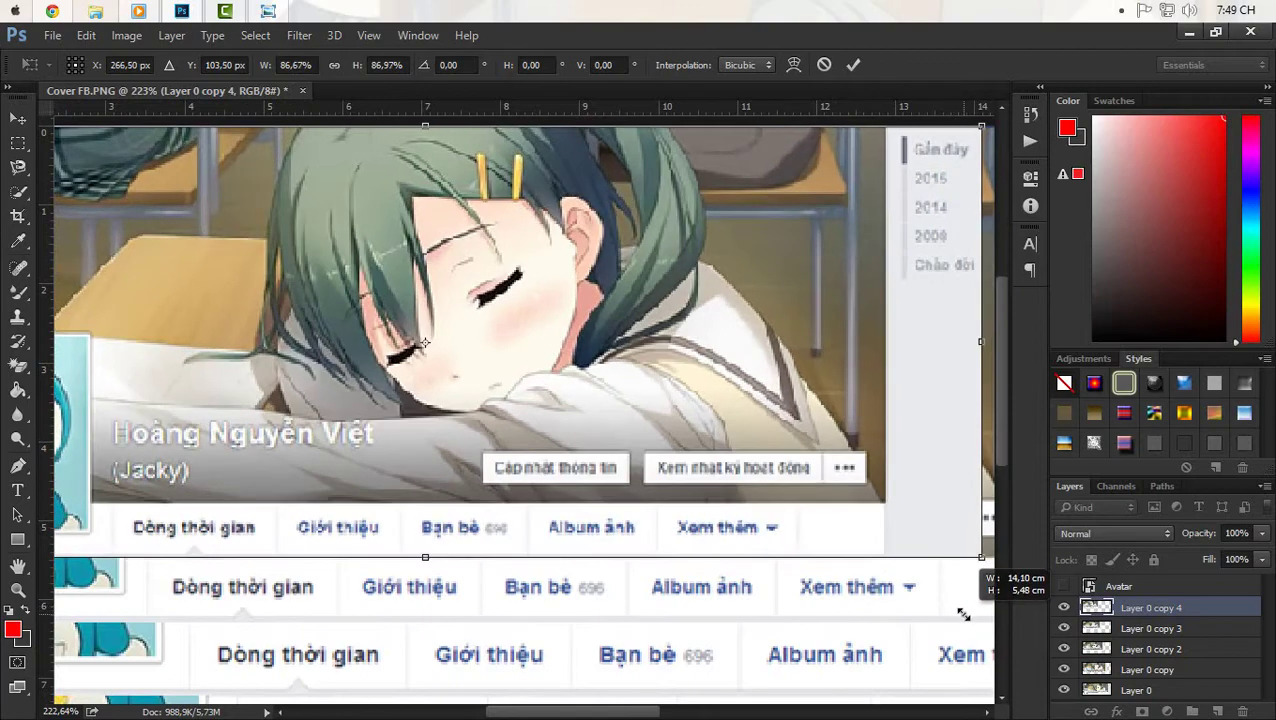
{"action": "key", "text": "Return"}
- Create Layer 0 copy 5 and copy 6, each shrunk to about 87%
{"action": "left_click", "coordinate": [1097, 628]}
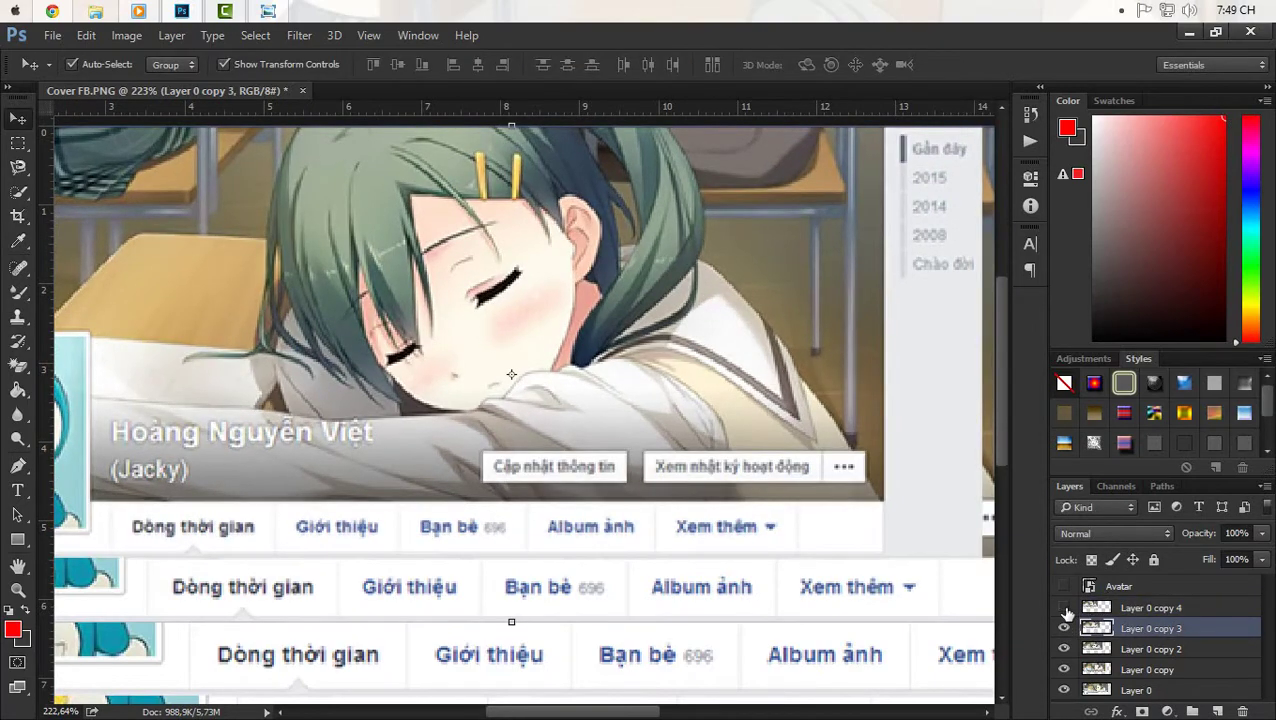
{"action": "left_click", "coordinate": [1064, 608]}
{"action": "key", "text": "ctrl+j"}
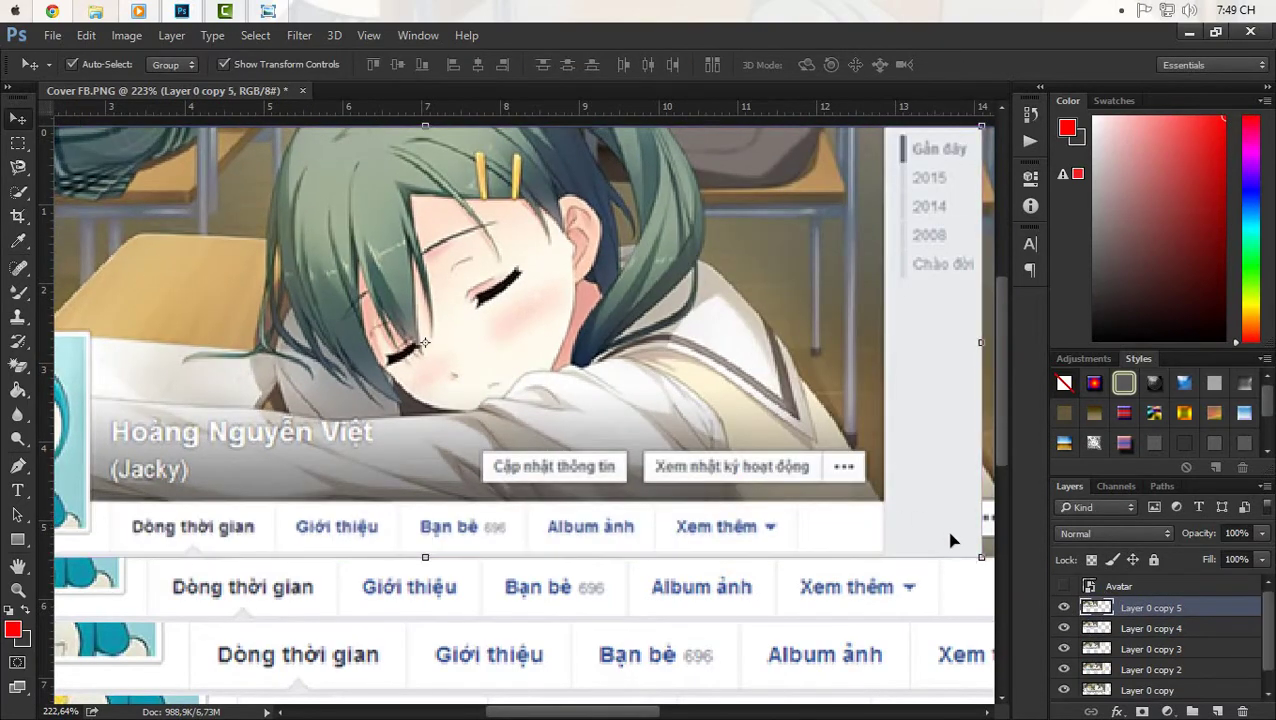
{"action": "left_click_drag", "start_coordinate": [981, 557], "coordinate": [817, 540]}
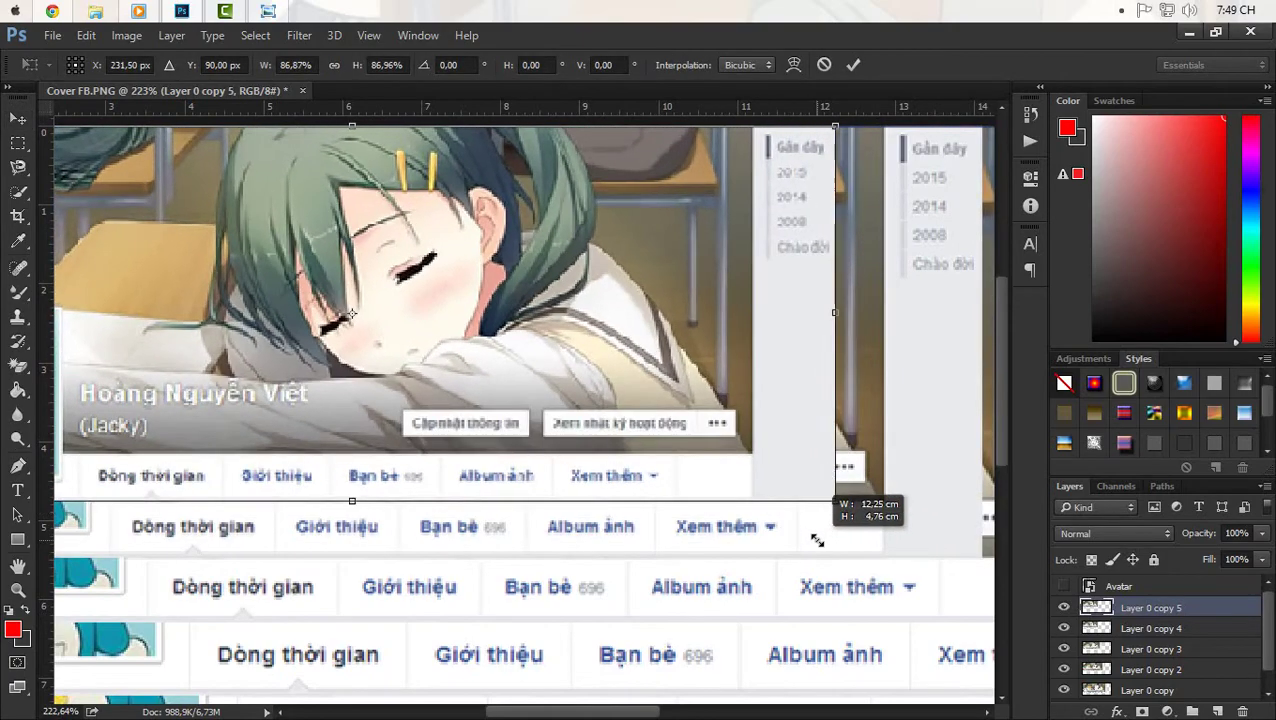
{"action": "key", "text": "Return"}
{"action": "key", "text": "ctrl+t"}
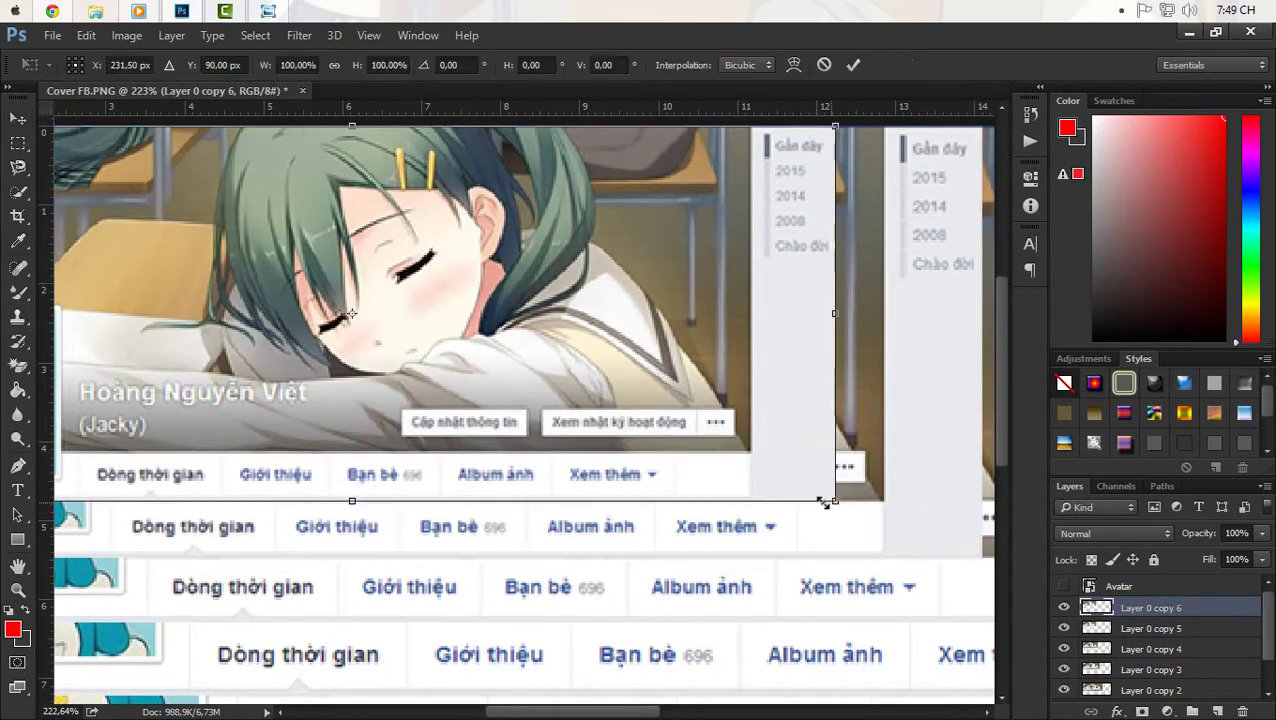
{"action": "mouse_move", "coordinate": [835, 497]}
{"action": "left_mouse_down"}
{"action": "mouse_move", "coordinate": [695, 491]}
{"action": "mouse_move", "coordinate": [501, 390]}
{"action": "left_mouse_up"}
{"action": "key", "text": "Return"}
- Create Layer 0 copy 7 and copy 8 with free-transform resizes
{"action": "key", "text": "ctrl+j"}
{"action": "key", "text": "ctrl+t"}
{"action": "key", "text": "Return"}
{"action": "key", "text": "ctrl+t"}
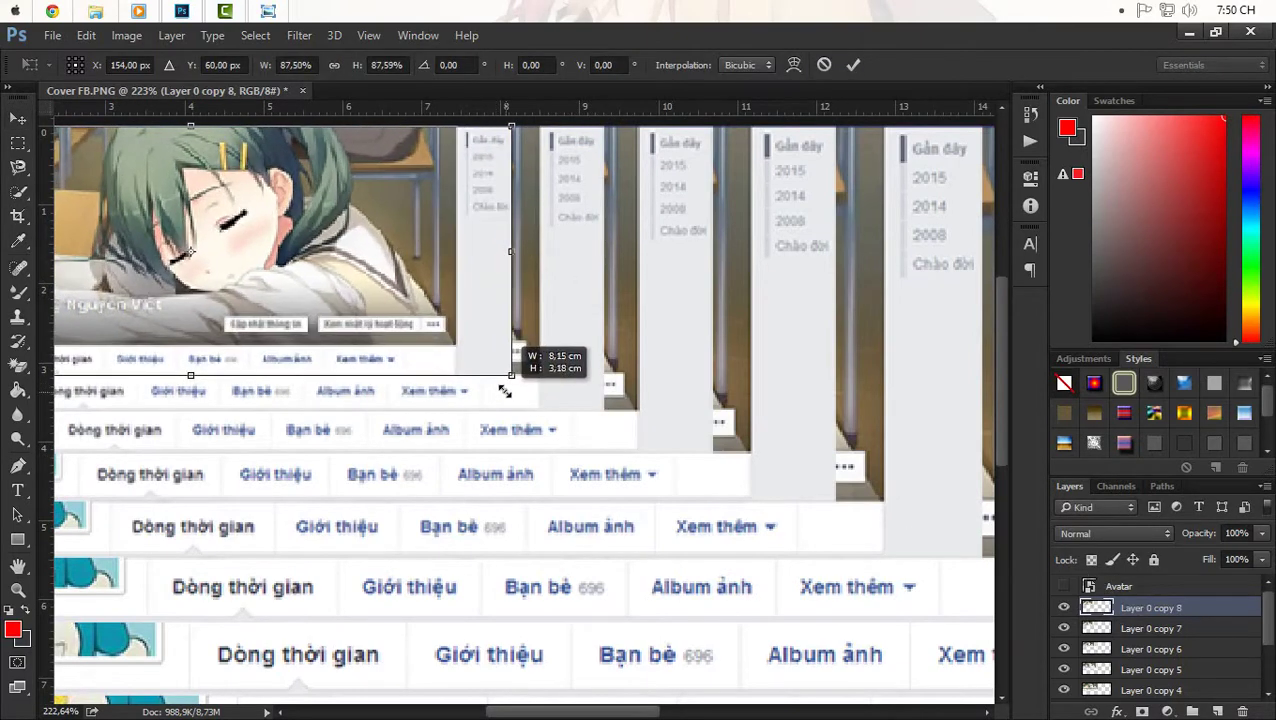
{"action": "key", "text": "Return"}
- Create Layer 0 copy 9 and copy 10, each shrunk to about 87%
{"action": "key", "text": "ctrl+j"}
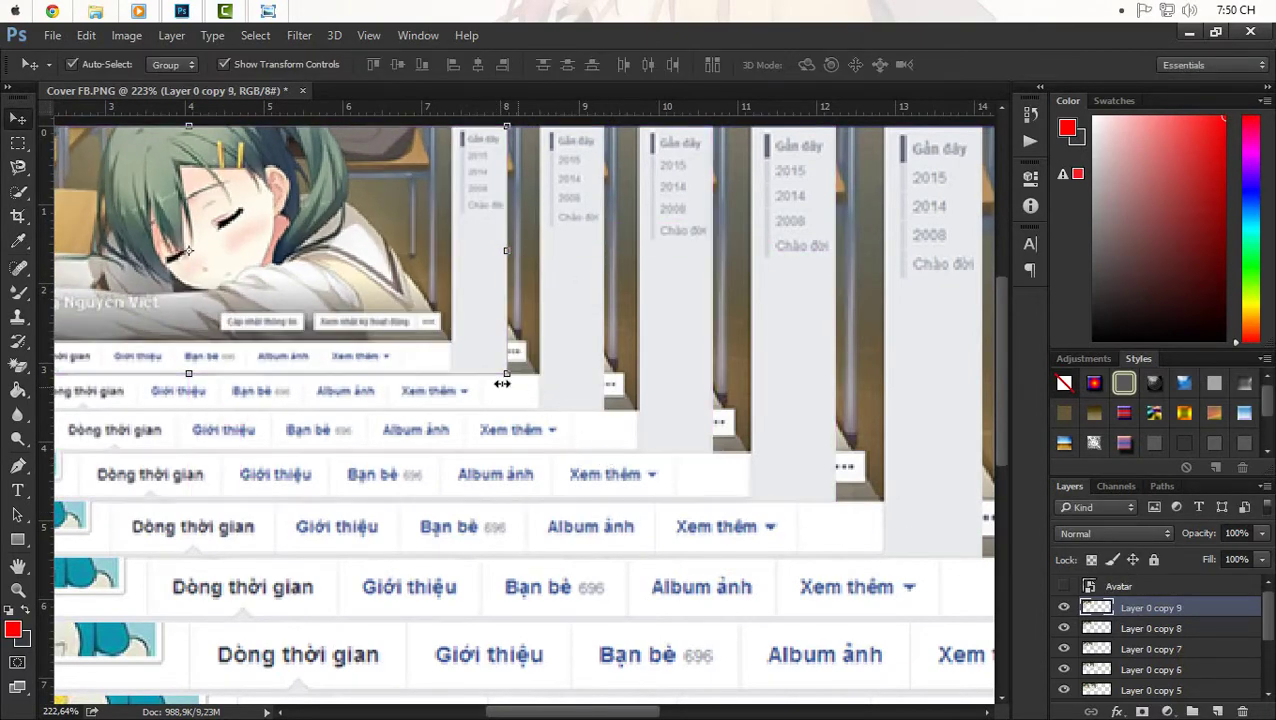
{"action": "key", "text": "ctrl+t"}
{"action": "left_click_drag", "start_coordinate": [500, 376], "coordinate": [425, 342]}
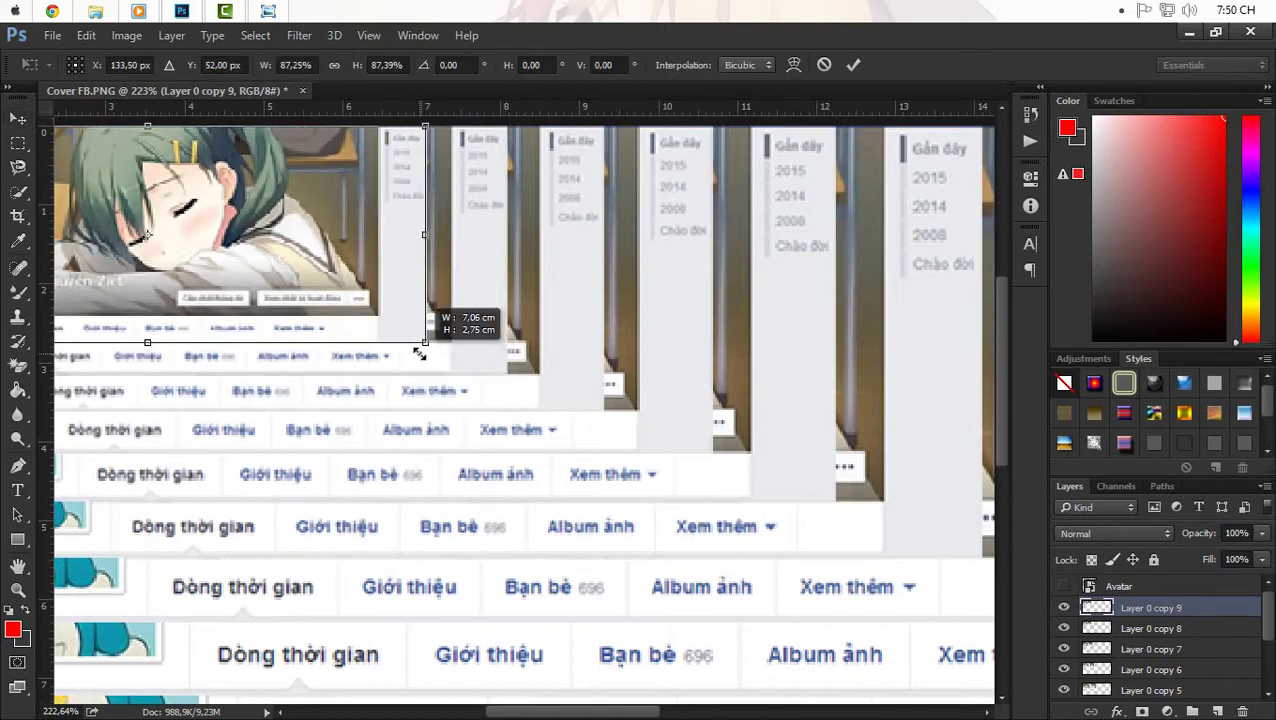
{"action": "key", "text": "Return"}
{"action": "key", "text": "ctrl+j"}
{"action": "key", "text": "ctrl+t"}
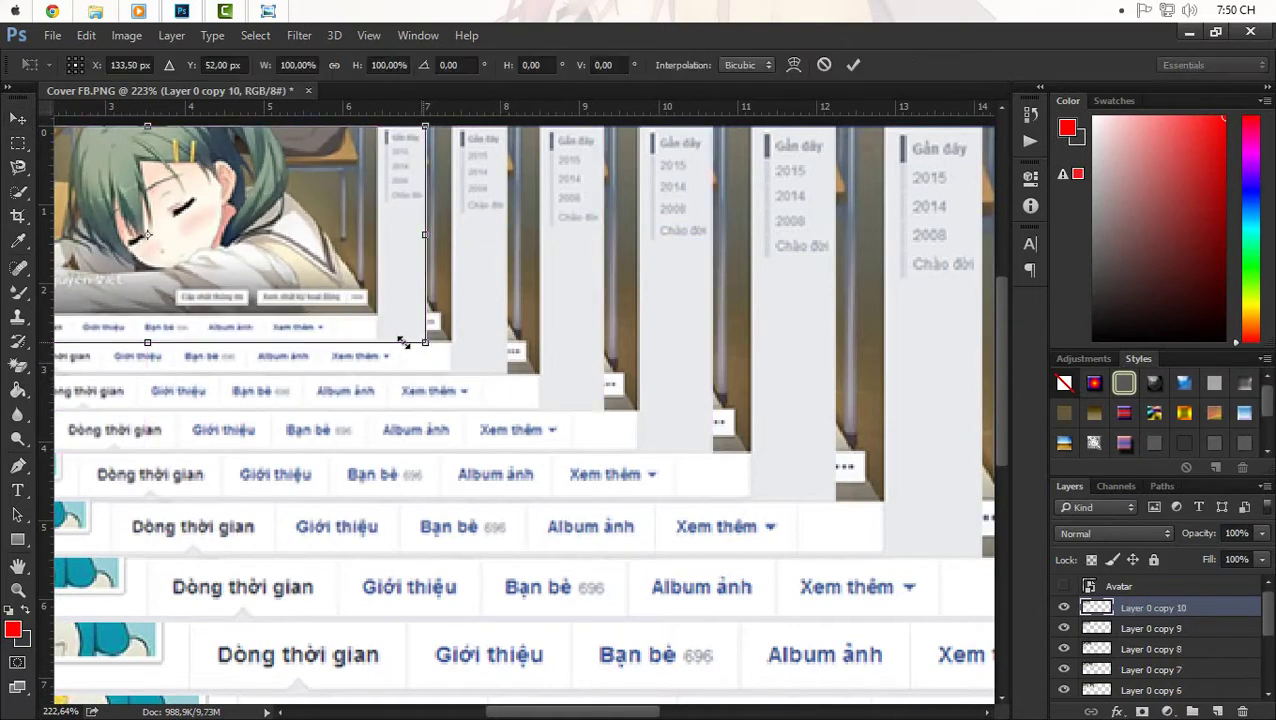
{"action": "left_click_drag", "start_coordinate": [425, 342], "coordinate": [343, 342]}
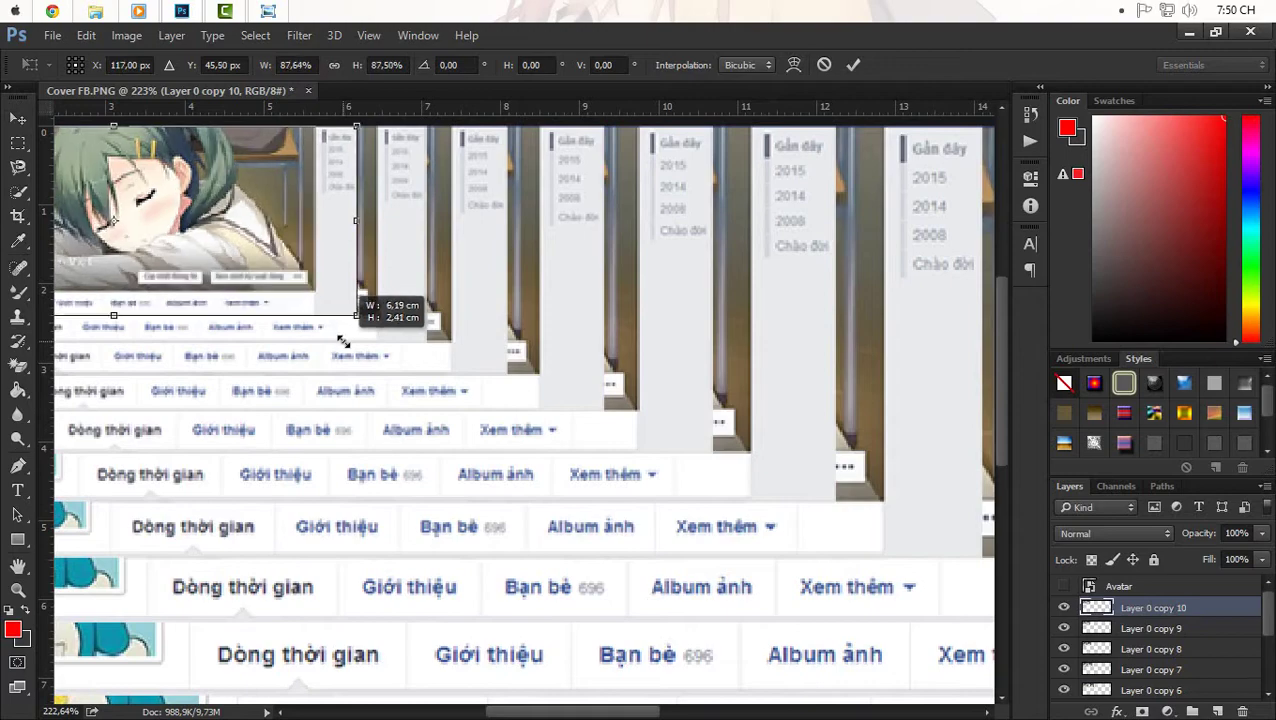
{"action": "key", "text": "Return"}
{"action": "left_click", "coordinate": [502, 378]}
- Select all profile-page layers from Layer 0 copy 10 down to Layer 0
{"action": "scroll", "coordinate": [590, 399], "scroll_direction": "down", "scroll_amount": 2}
{"action": "scroll", "coordinate": [598, 404], "scroll_direction": "down", "scroll_amount": 2}
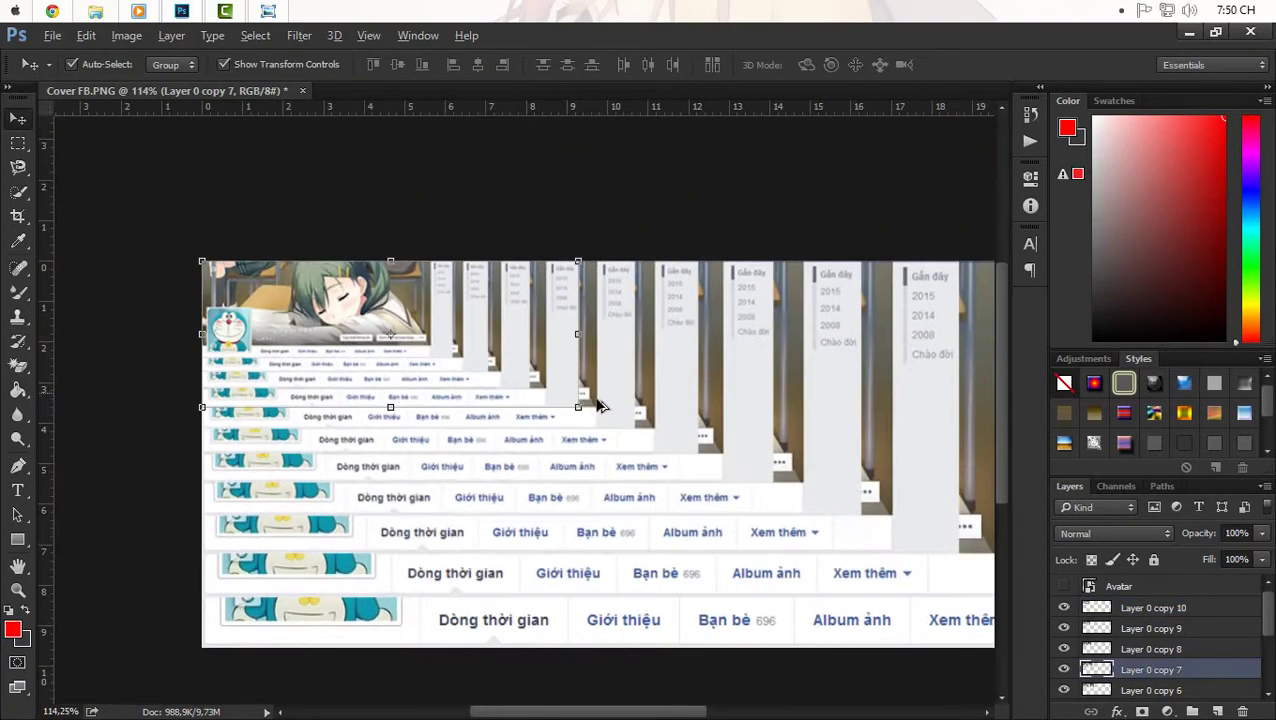
{"action": "scroll", "coordinate": [697, 583], "scroll_direction": "down", "scroll_amount": 1}
{"action": "scroll", "coordinate": [697, 583], "scroll_direction": "up", "scroll_amount": 1}
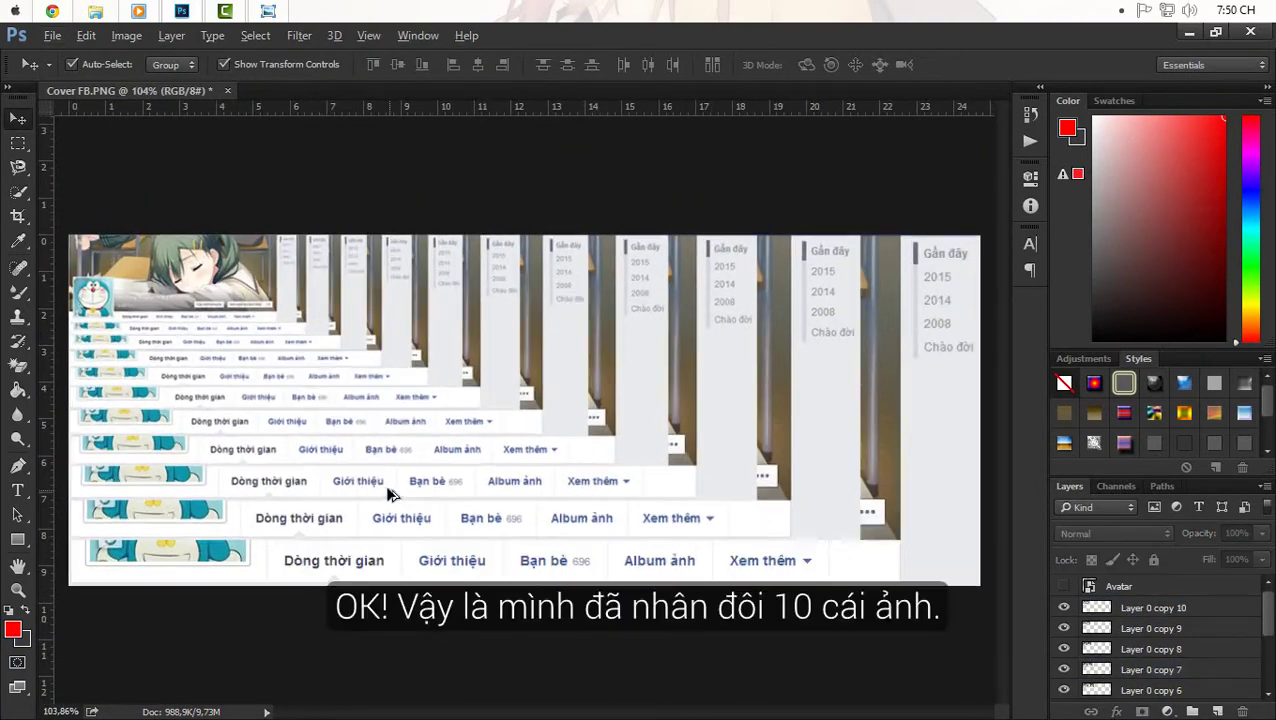
{"action": "left_click", "coordinate": [1145, 615]}
{"action": "scroll", "coordinate": [1155, 628], "scroll_direction": "down", "scroll_amount": 3}
{"action": "left_click", "coordinate": [1150, 690], "text": "shift"}
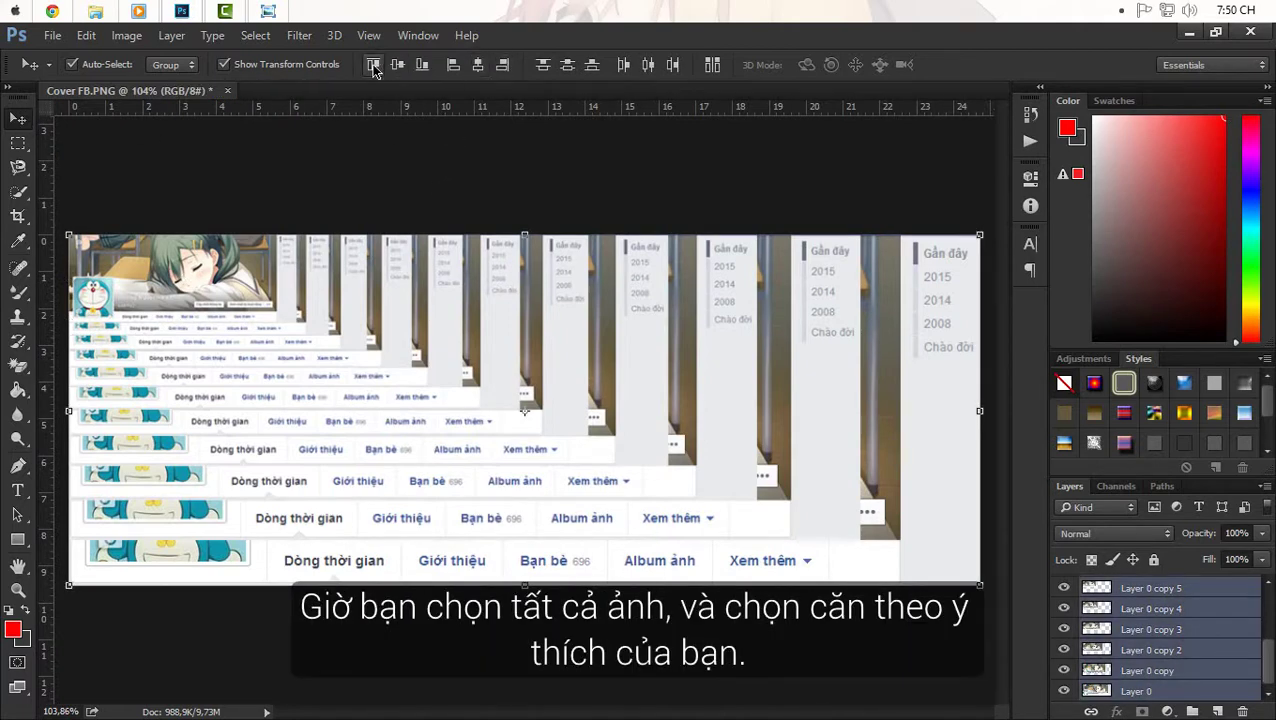
- Try each alignment option (top, centres, bottom, left, right) on the selected copies
{"action": "left_click", "coordinate": [479, 65]}
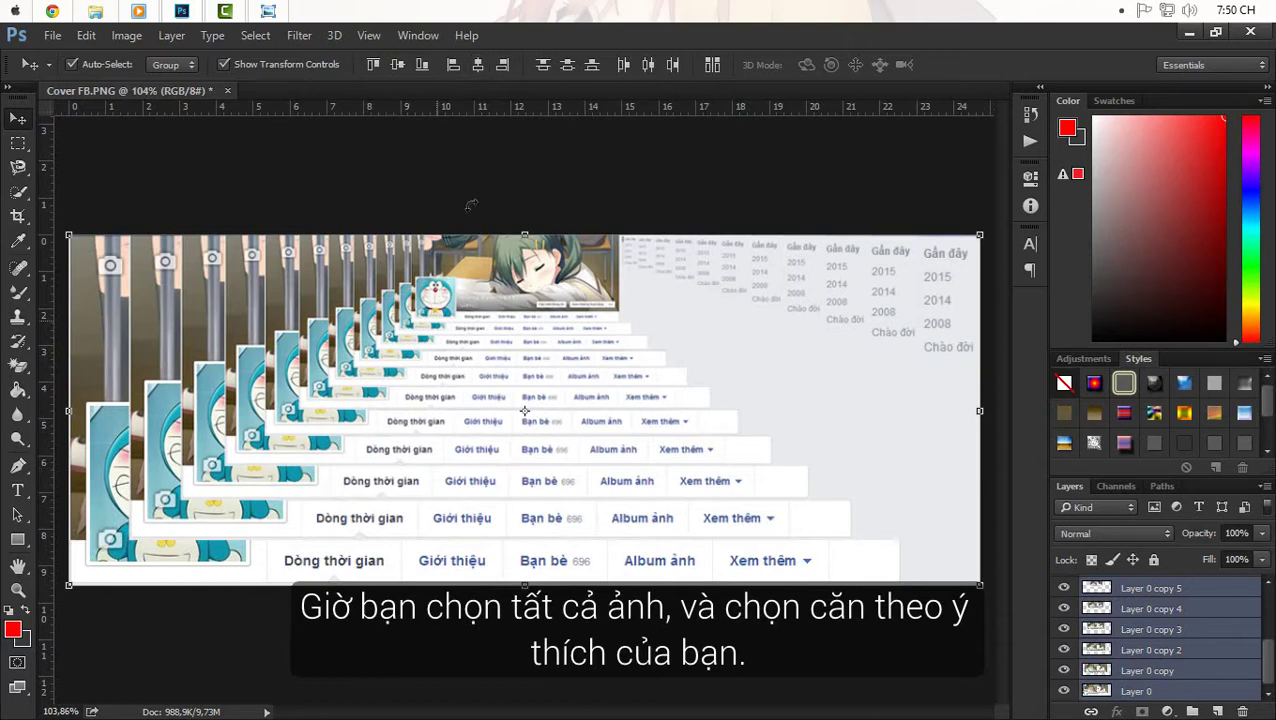
{"action": "left_click", "coordinate": [502, 66]}
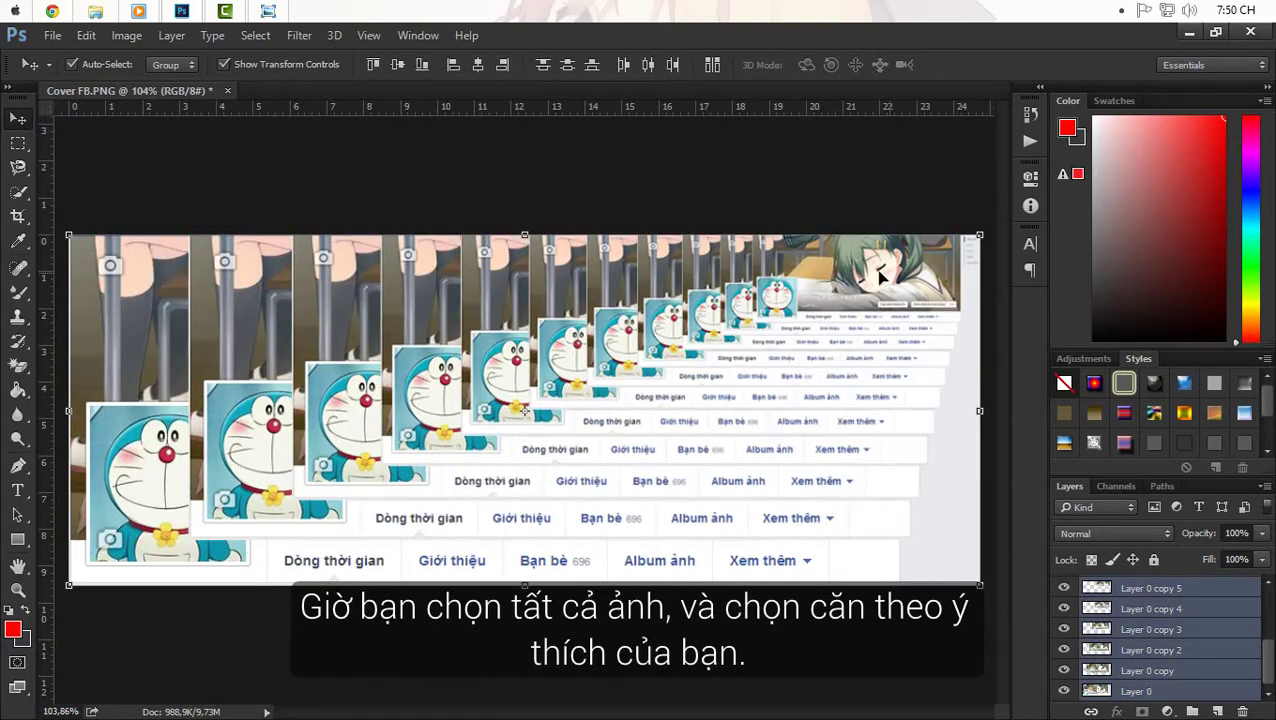
{"action": "left_click", "coordinate": [397, 67]}
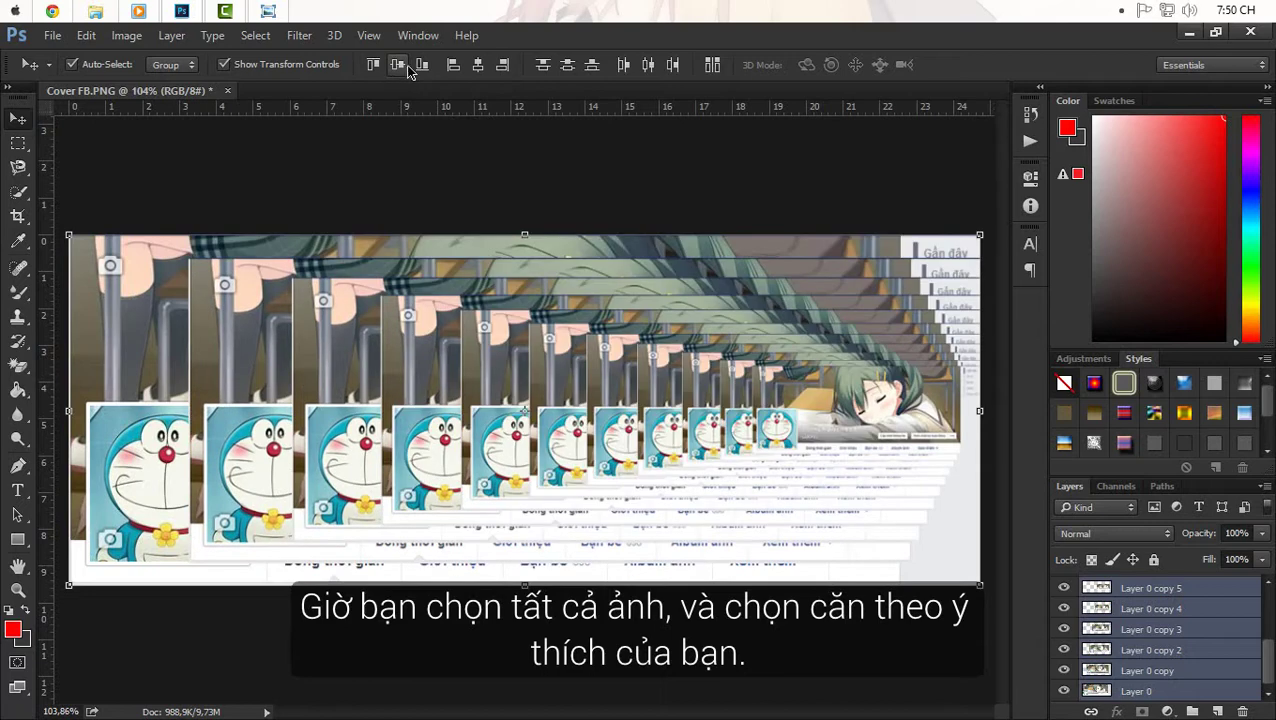
{"action": "left_click", "coordinate": [425, 66]}
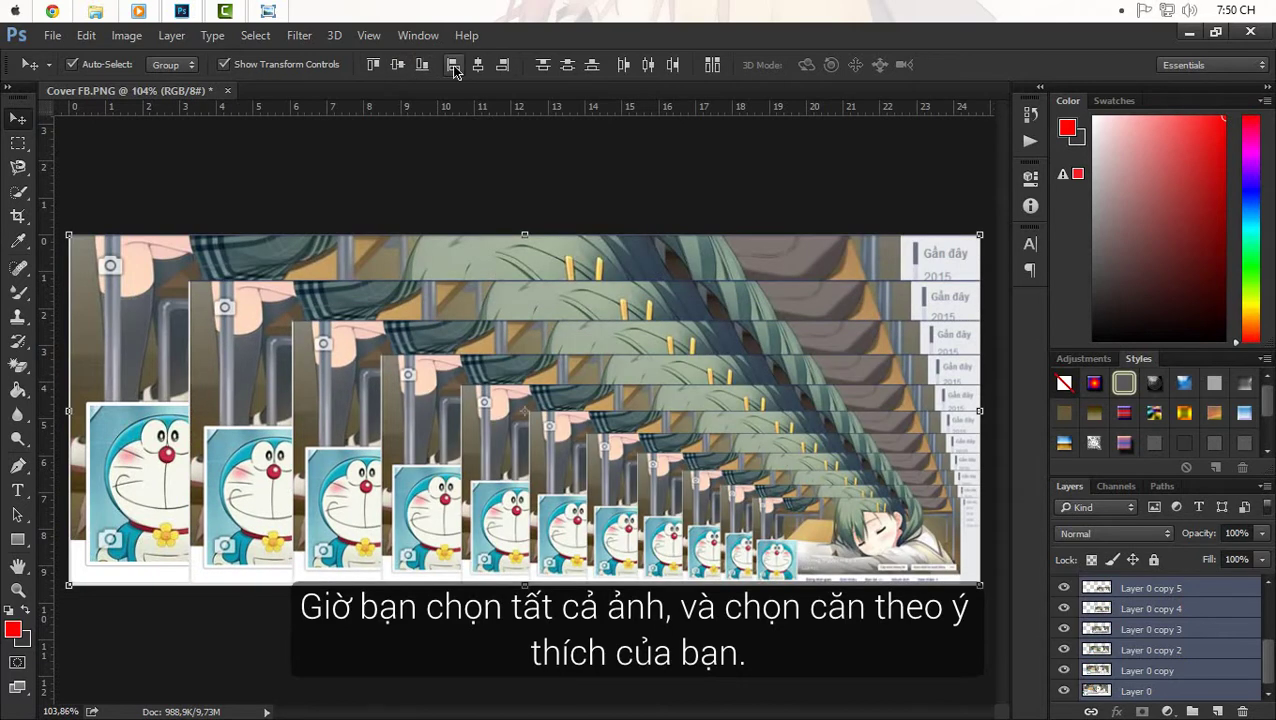
{"action": "left_click", "coordinate": [453, 66]}
{"action": "left_click", "coordinate": [479, 66]}
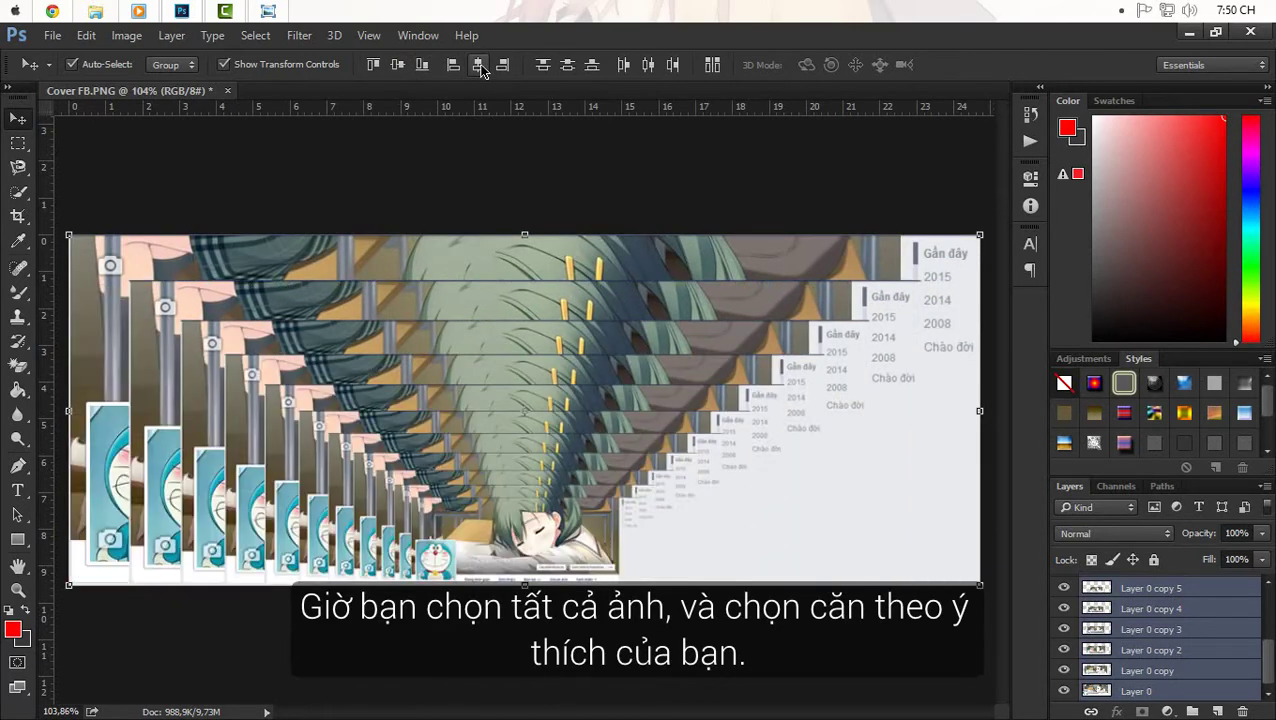
{"action": "left_click", "coordinate": [382, 70]}
{"action": "left_click", "coordinate": [502, 66]}
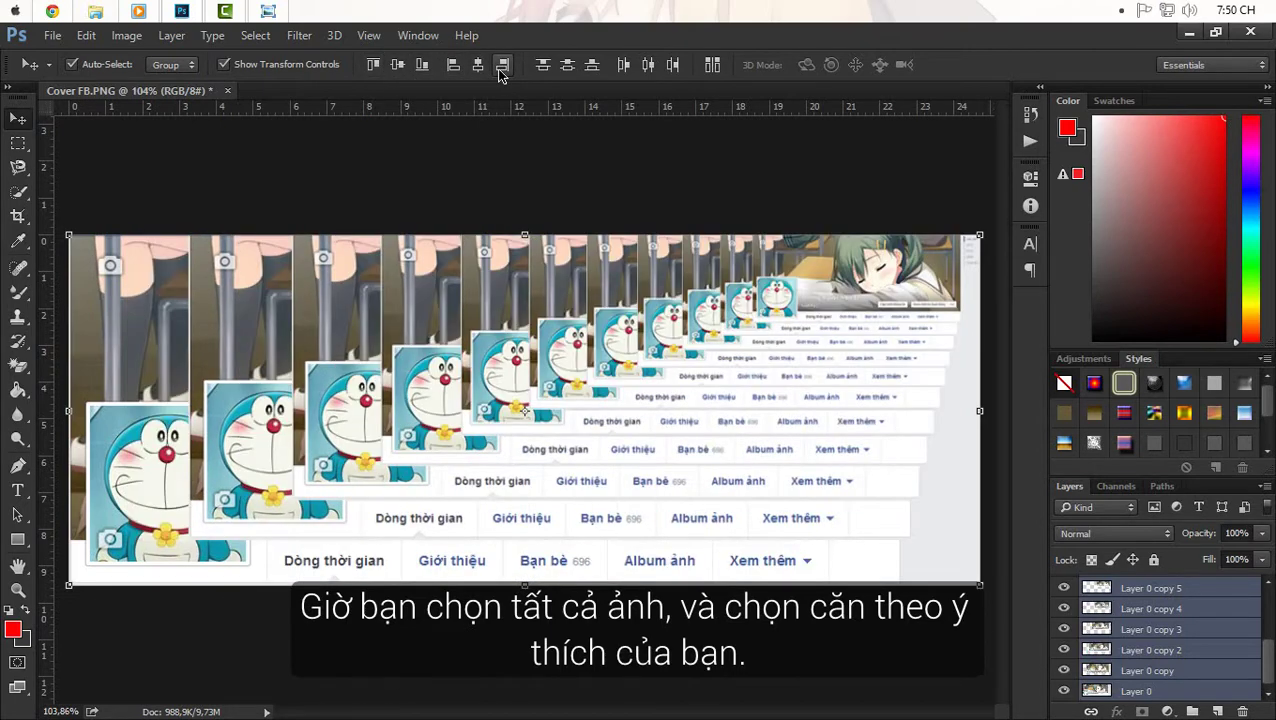
- Deselect all layers, then reselect the top copy, Layer 0 copy 10
{"action": "left_click", "coordinate": [698, 638]}
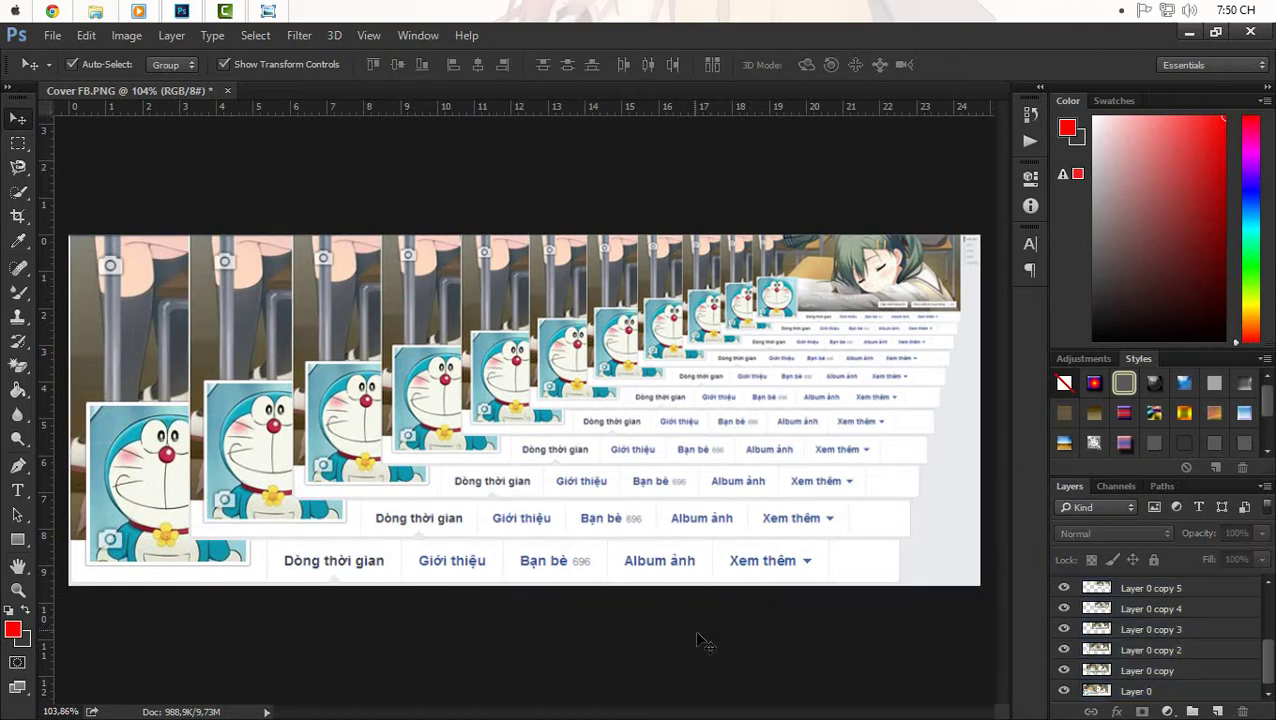
{"action": "scroll", "coordinate": [1172, 620], "scroll_direction": "up", "scroll_amount": 2}
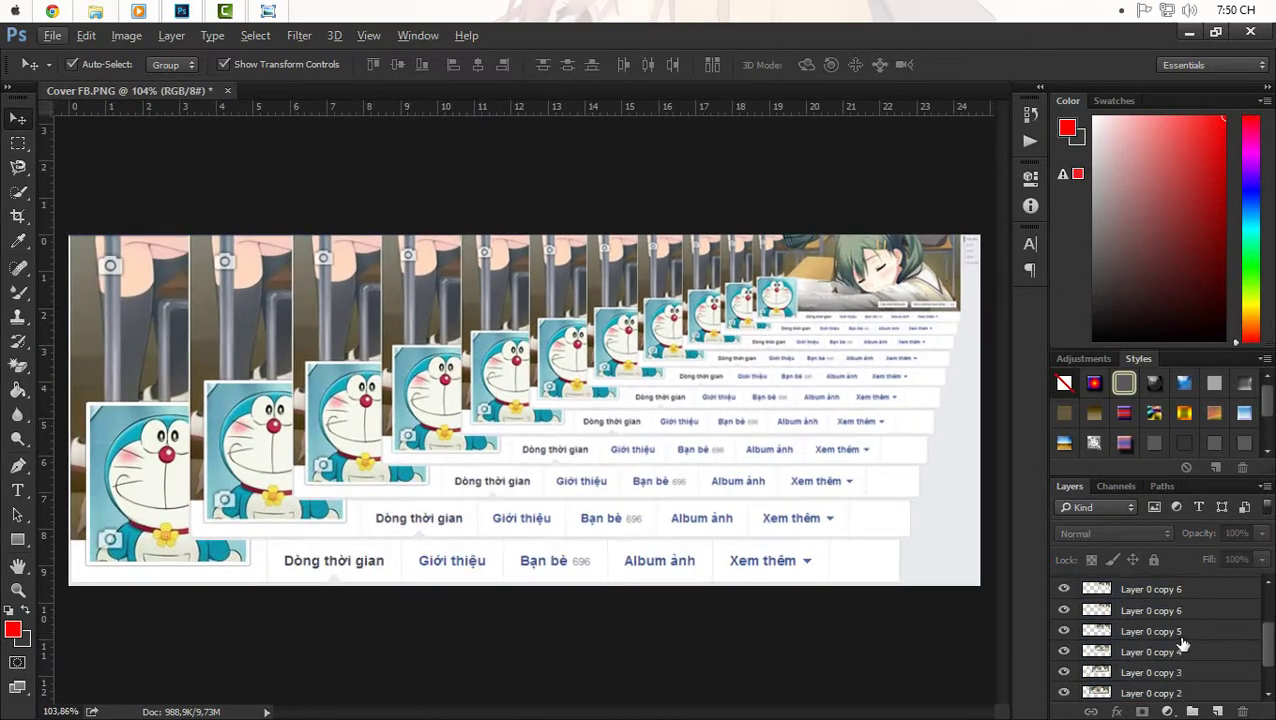
{"action": "scroll", "coordinate": [1172, 620], "scroll_direction": "up", "scroll_amount": 2}
{"action": "left_click", "coordinate": [1170, 612]}
{"action": "scroll", "coordinate": [1172, 640], "scroll_direction": "down", "scroll_amount": 3}
- Group the profile-page copies as Group 1 and move the Doraemon avatar over the smallest copy
{"action": "left_click", "coordinate": [1157, 692], "text": "shift"}
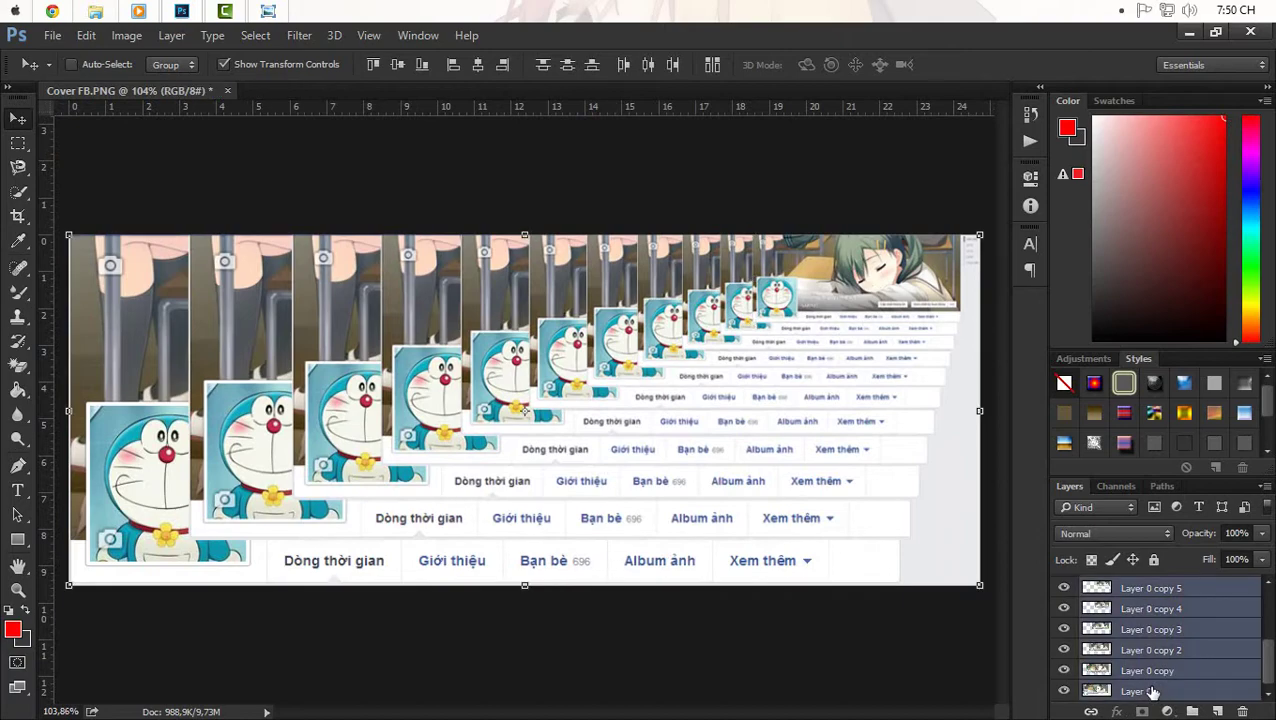
{"action": "key", "text": "ctrl+g"}
{"action": "key", "text": "alt+bracketright"}
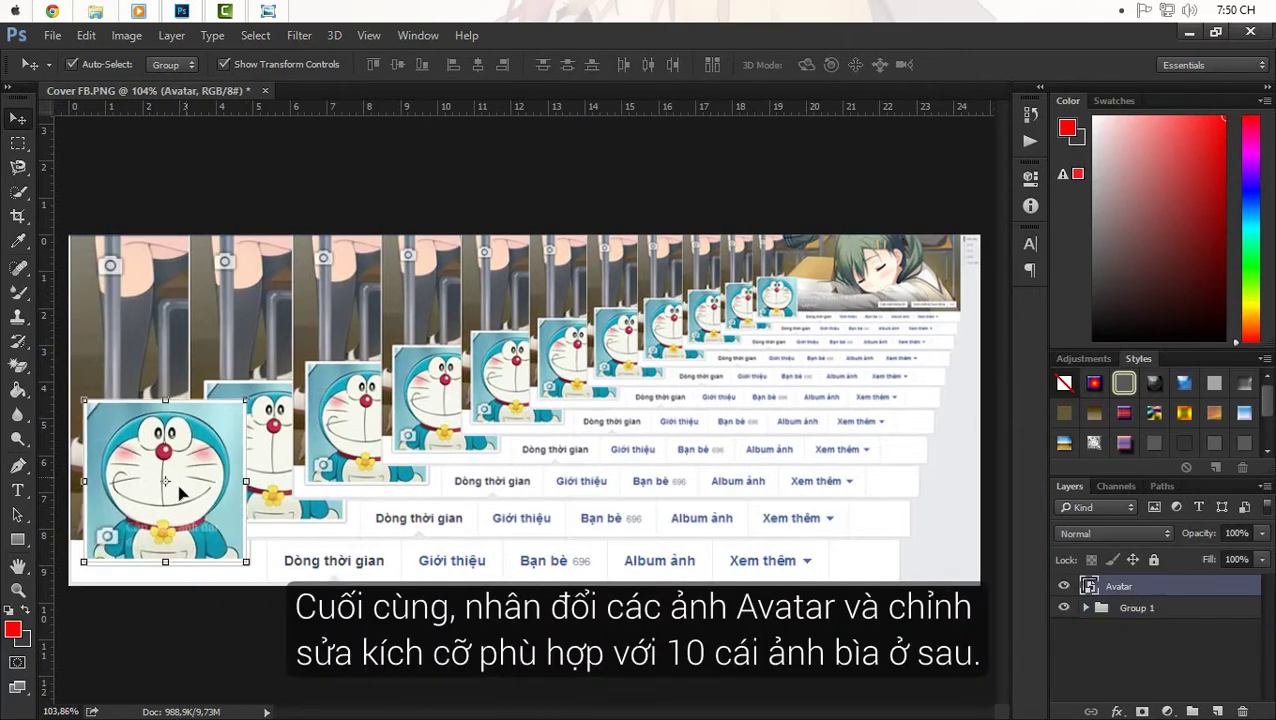
{"action": "left_click_drag", "start_coordinate": [180, 492], "coordinate": [826, 549]}
{"action": "scroll", "coordinate": [826, 549], "scroll_direction": "up", "scroll_amount": 5}
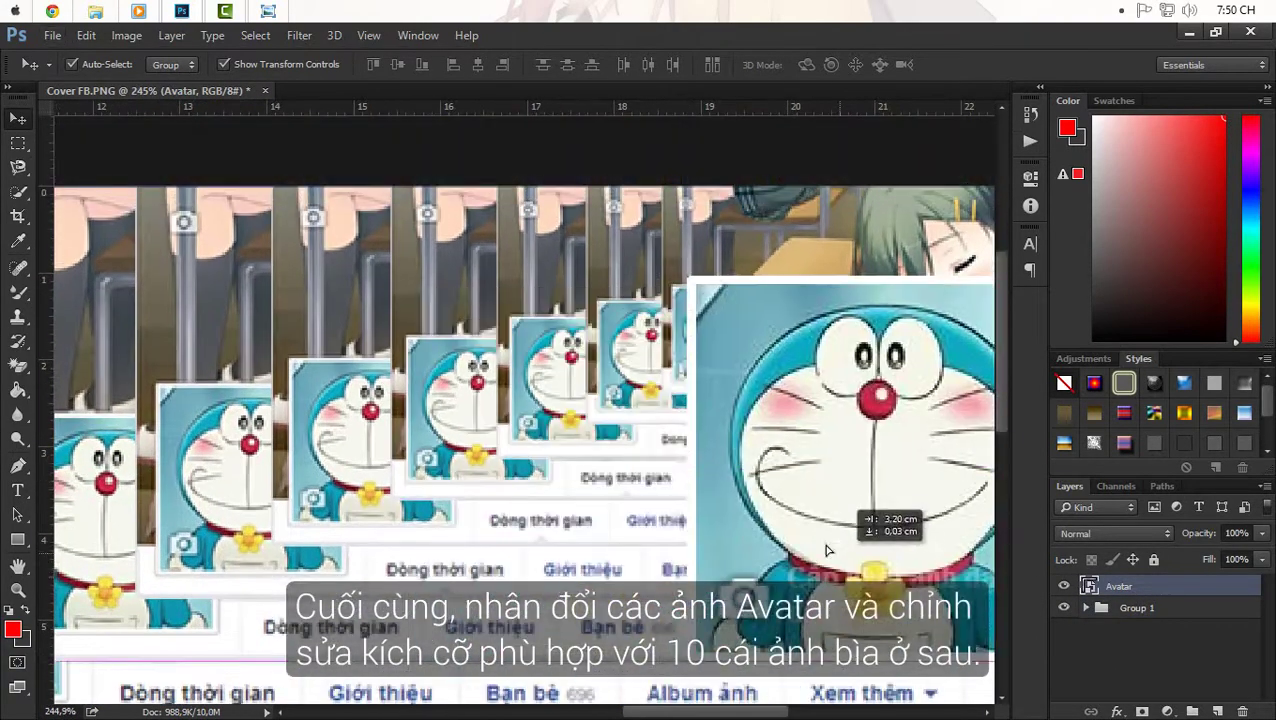
{"action": "scroll", "coordinate": [826, 549], "scroll_direction": "down", "scroll_amount": 3}
- Scale the avatar down to about 26% and position it on the smallest page copy
{"action": "key", "text": "ctrl+t"}
{"action": "left_click_drag", "start_coordinate": [966, 568], "coordinate": [830, 498]}
{"action": "scroll", "coordinate": [745, 427], "scroll_direction": "up", "scroll_amount": 3}
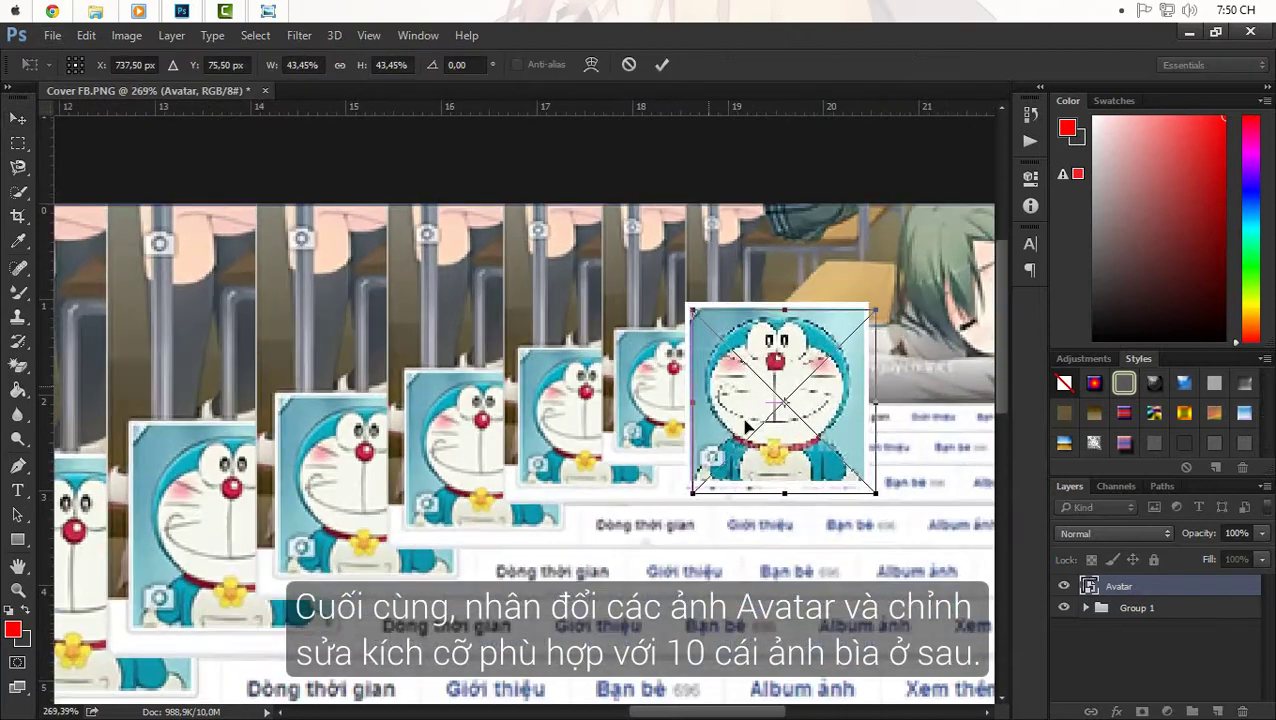
{"action": "left_click_drag", "start_coordinate": [745, 427], "coordinate": [758, 435]}
{"action": "scroll", "coordinate": [732, 386], "scroll_direction": "up", "scroll_amount": 2}
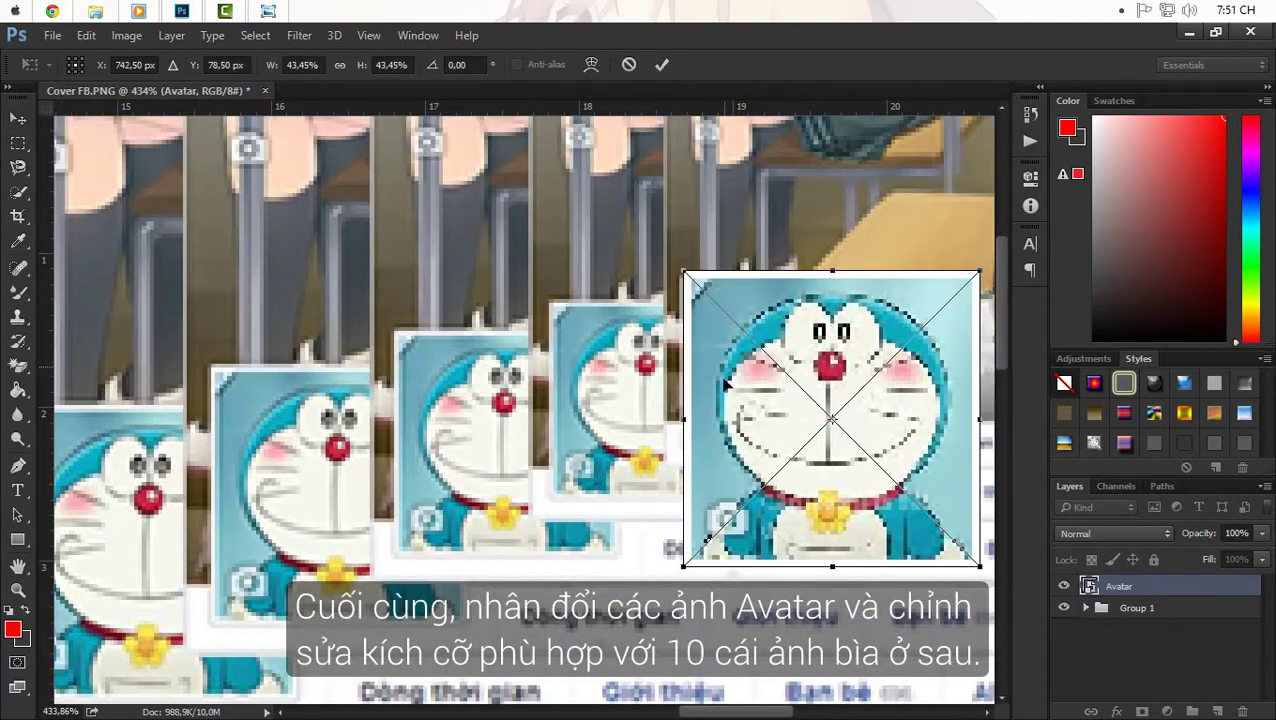
{"action": "left_click_drag", "start_coordinate": [980, 566], "coordinate": [844, 484]}
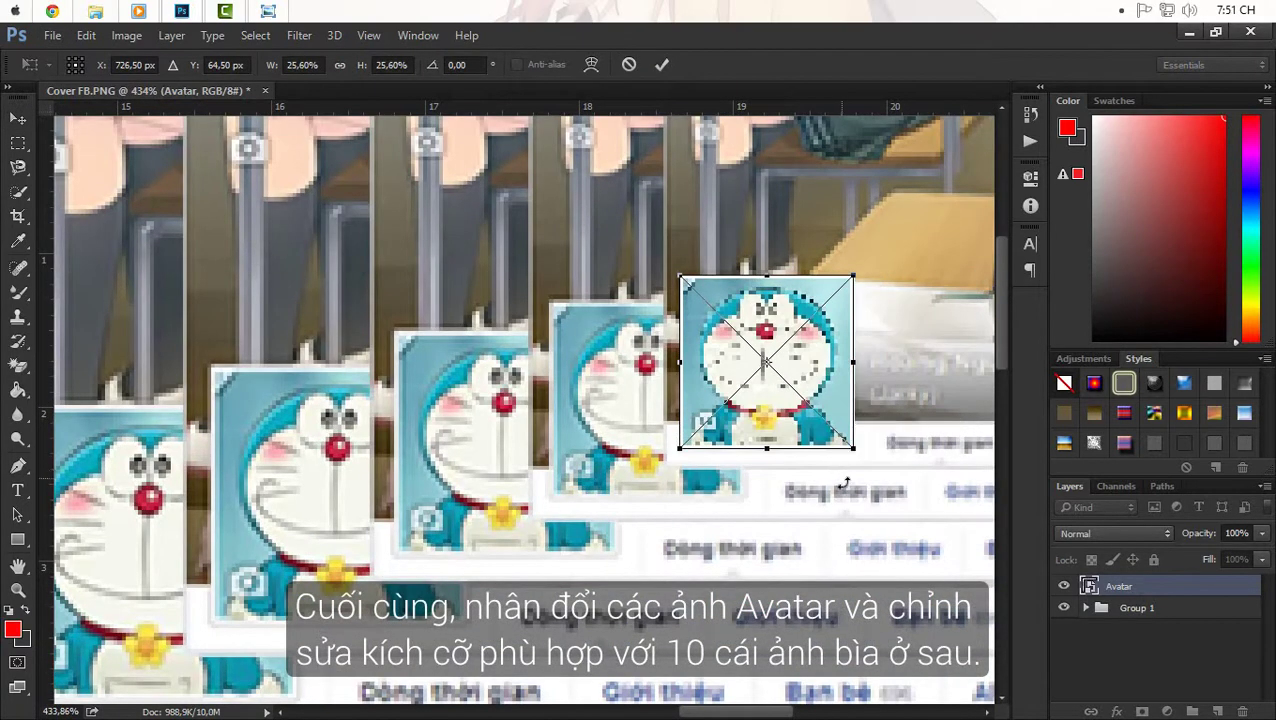
{"action": "key", "text": "Return"}
- Duplicate the avatar into copies 1–3, moving and enlarging each onto the next profile copy
{"action": "key", "text": "ctrl+j"}
{"action": "key", "text": "ctrl+t"}
{"action": "left_click_drag", "start_coordinate": [760, 380], "coordinate": [630, 407]}
{"action": "mouse_move", "coordinate": [723, 477]}
{"action": "left_mouse_down"}
{"action": "mouse_move", "coordinate": [744, 502]}
{"action": "mouse_move", "coordinate": [590, 530]}
{"action": "mouse_move", "coordinate": [615, 550]}
{"action": "mouse_move", "coordinate": [495, 393]}
{"action": "mouse_move", "coordinate": [312, 426]}
{"action": "left_mouse_up"}
{"action": "key", "text": "Return"}
{"action": "key", "text": "ctrl+j"}
{"action": "key", "text": "ctrl+t"}
{"action": "key", "text": "Return"}
{"action": "key", "text": "ctrl+j"}
{"action": "key", "text": "ctrl+t"}
{"action": "left_click_drag", "start_coordinate": [476, 494], "coordinate": [498, 527]}
{"action": "key", "text": "Return"}
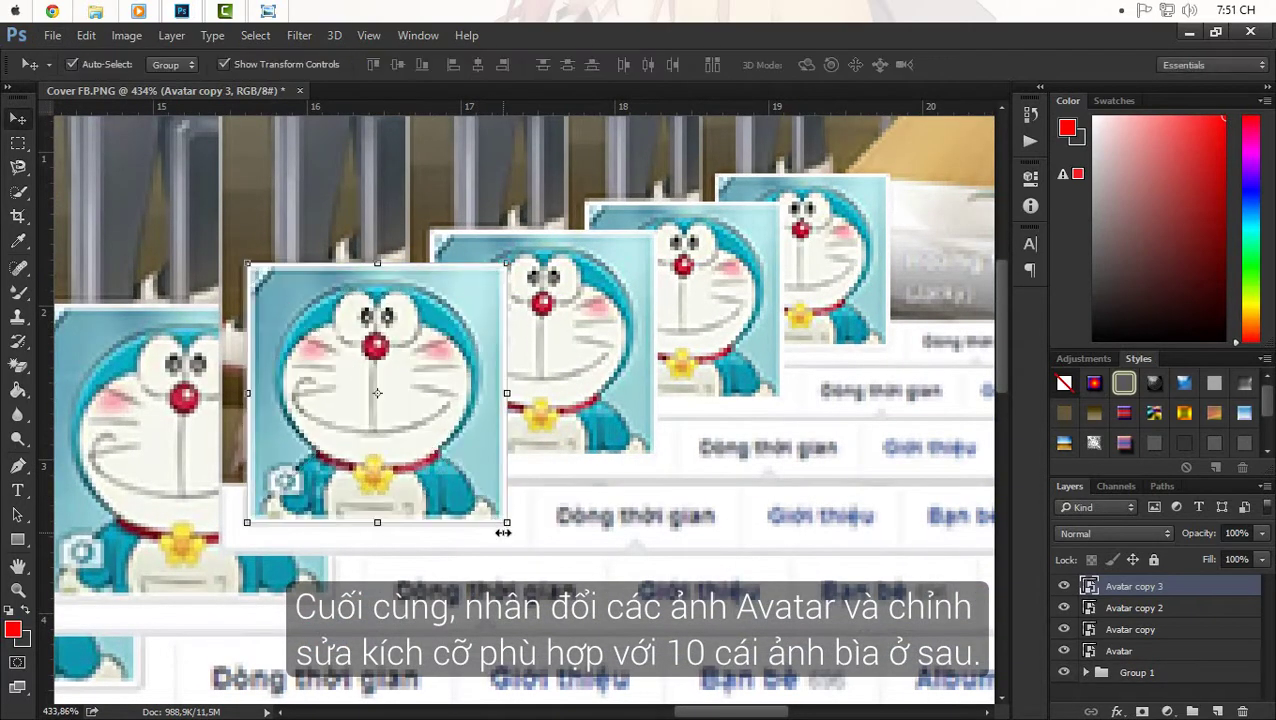
- Add Avatar copies 4 and 5, each moved onto the next profile avatar and enlarged to fit
{"action": "scroll", "coordinate": [498, 527], "scroll_direction": "down", "scroll_amount": 2}
{"action": "key", "text": "ctrl+j"}
{"action": "left_click_drag", "start_coordinate": [610, 445], "coordinate": [460, 475]}
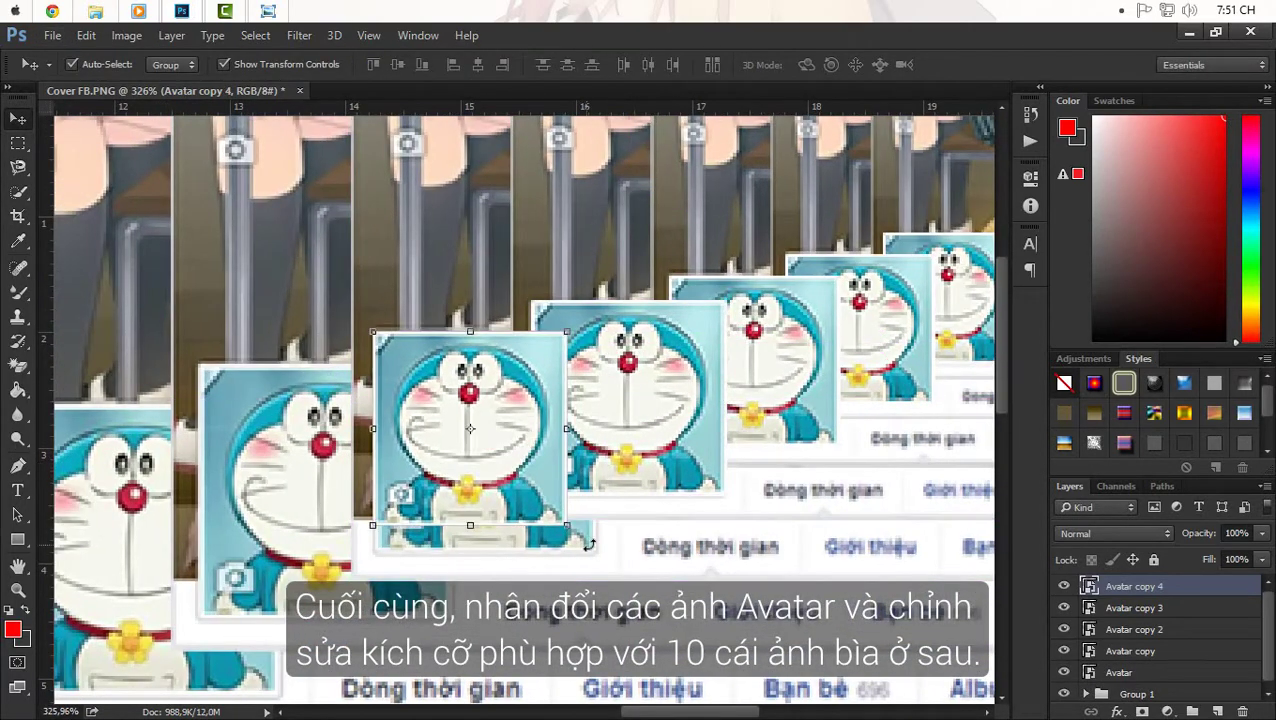
{"action": "key", "text": "ctrl+t"}
{"action": "left_click_drag", "start_coordinate": [575, 522], "coordinate": [595, 552]}
{"action": "key", "text": "Return"}
{"action": "scroll", "coordinate": [677, 585], "scroll_direction": "left", "scroll_amount": 3}
{"action": "key", "text": "ctrl+j"}
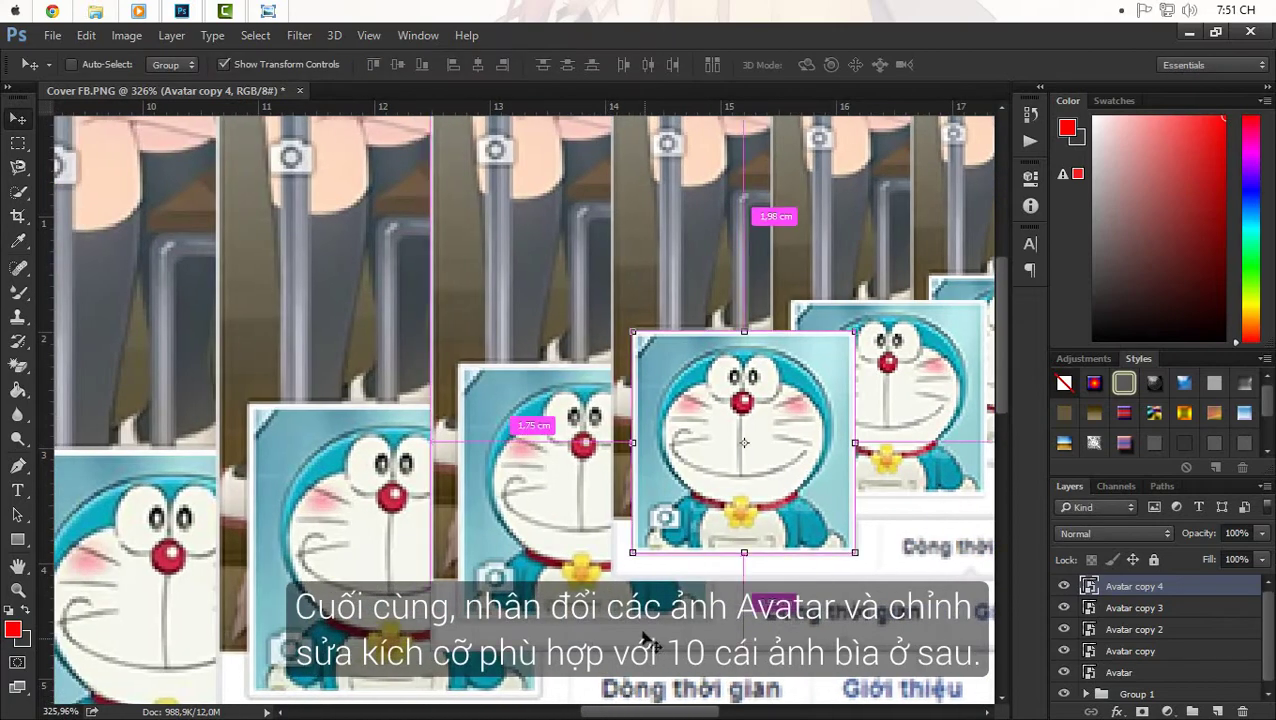
{"action": "left_click_drag", "start_coordinate": [693, 517], "coordinate": [536, 543]}
{"action": "key", "text": "ctrl+t"}
{"action": "left_click_drag", "start_coordinate": [675, 580], "coordinate": [698, 598]}
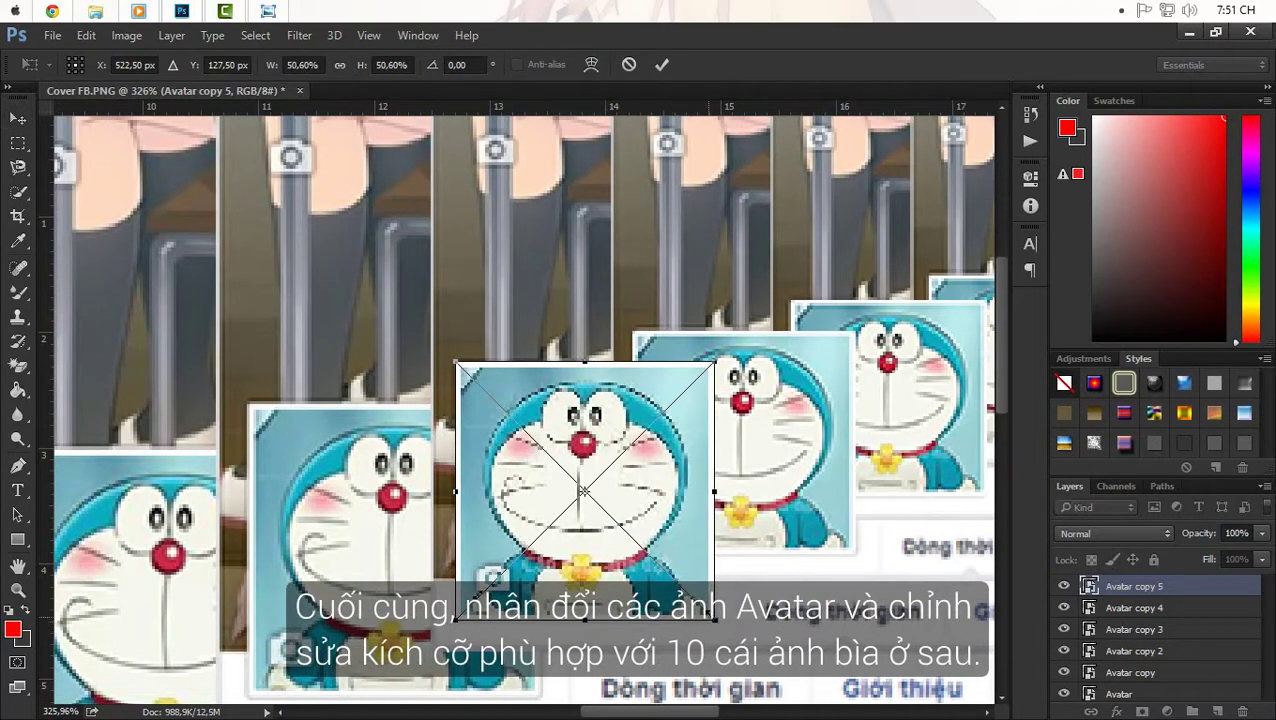
{"action": "key", "text": "Return"}
- Add Avatar copies 6 and 7, each placed over the next profile avatar and enlarged to fit
{"action": "scroll", "coordinate": [370, 464], "scroll_direction": "up", "scroll_amount": 1}
{"action": "key", "text": "ctrl+j"}
{"action": "mouse_move", "coordinate": [370, 464]}
{"action": "left_mouse_down"}
{"action": "mouse_move", "coordinate": [608, 365]}
{"action": "mouse_move", "coordinate": [380, 408]}
{"action": "left_mouse_up"}
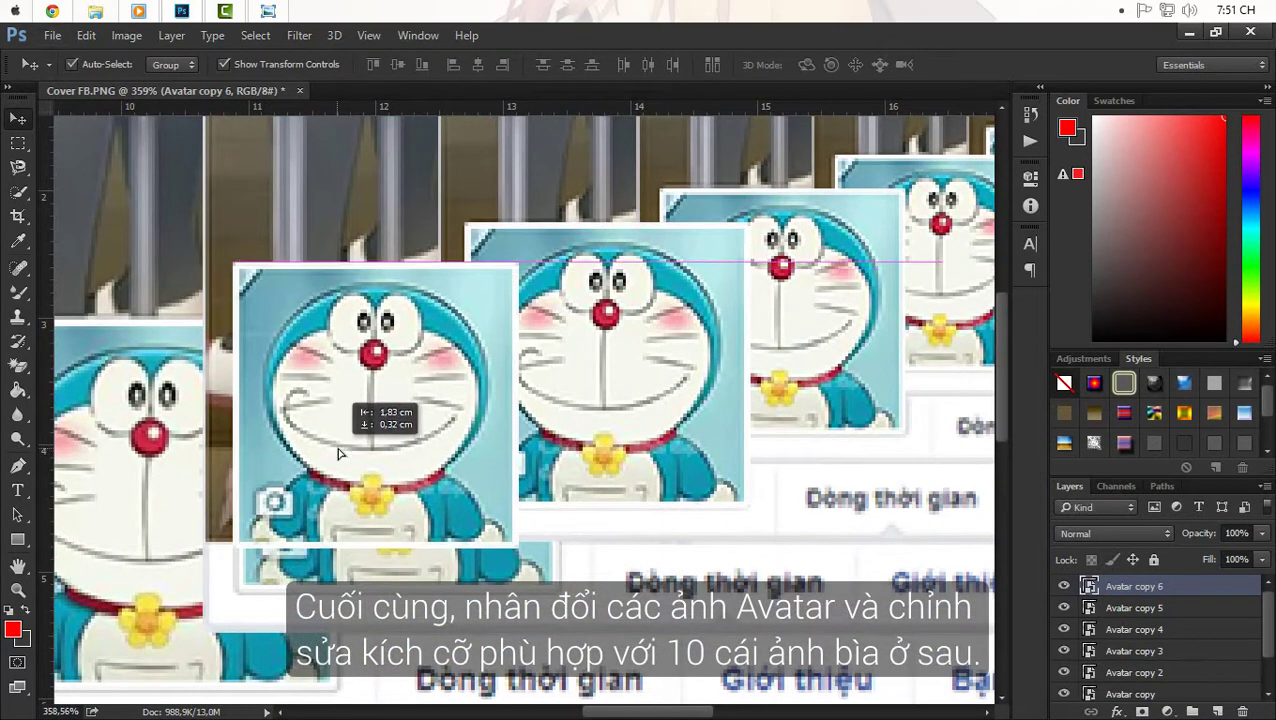
{"action": "key", "text": "ctrl+t"}
{"action": "left_click_drag", "start_coordinate": [522, 550], "coordinate": [541, 568]}
{"action": "key", "text": "Return"}
{"action": "key", "text": "ctrl+j"}
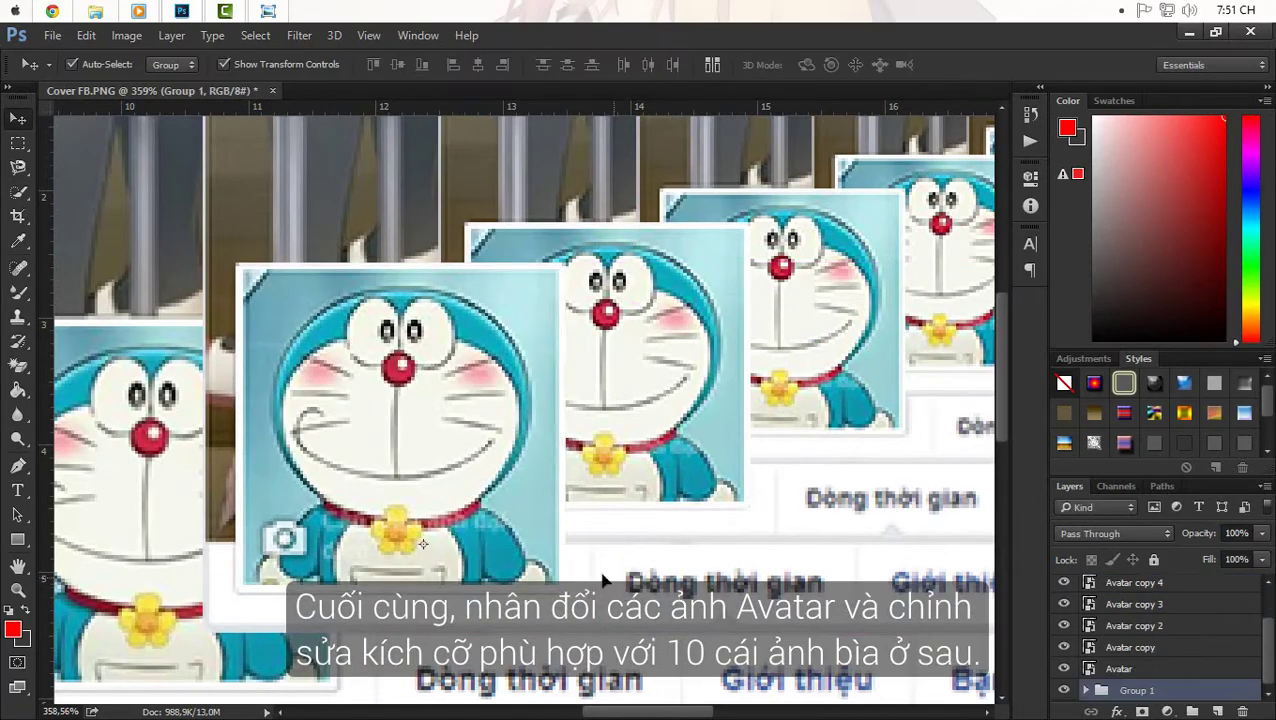
{"action": "scroll", "coordinate": [540, 555], "scroll_direction": "down", "scroll_amount": 2}
{"action": "scroll", "coordinate": [463, 510], "scroll_direction": "up", "scroll_amount": 1}
{"action": "left_click_drag", "start_coordinate": [463, 510], "coordinate": [260, 440]}
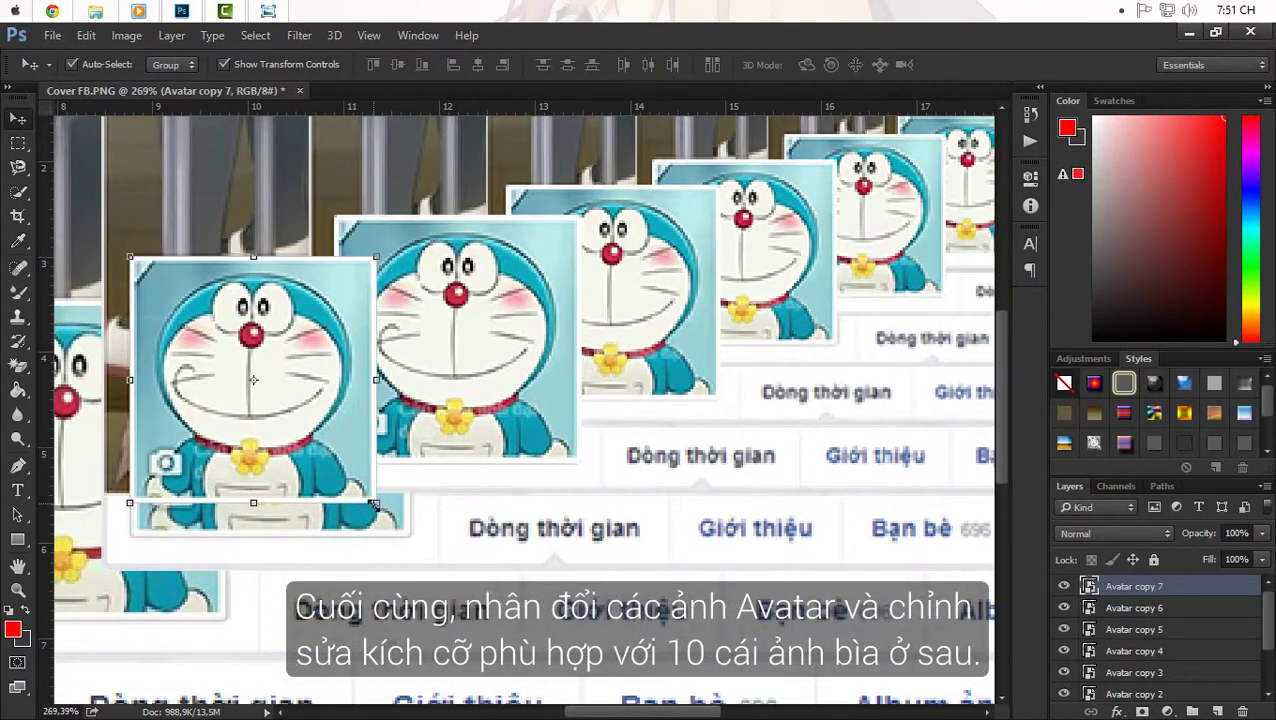
{"action": "key", "text": "ctrl+t"}
{"action": "left_click_drag", "start_coordinate": [320, 515], "coordinate": [342, 541]}
{"action": "key", "text": "Return"}
- Place Avatar copy 8 over its profile avatar, enlarge it, and nudge it into position
{"action": "left_click_drag", "start_coordinate": [590, 711], "coordinate": [515, 711]}
{"action": "key", "text": "ctrl+j"}
{"action": "left_click_drag", "start_coordinate": [484, 518], "coordinate": [290, 450]}
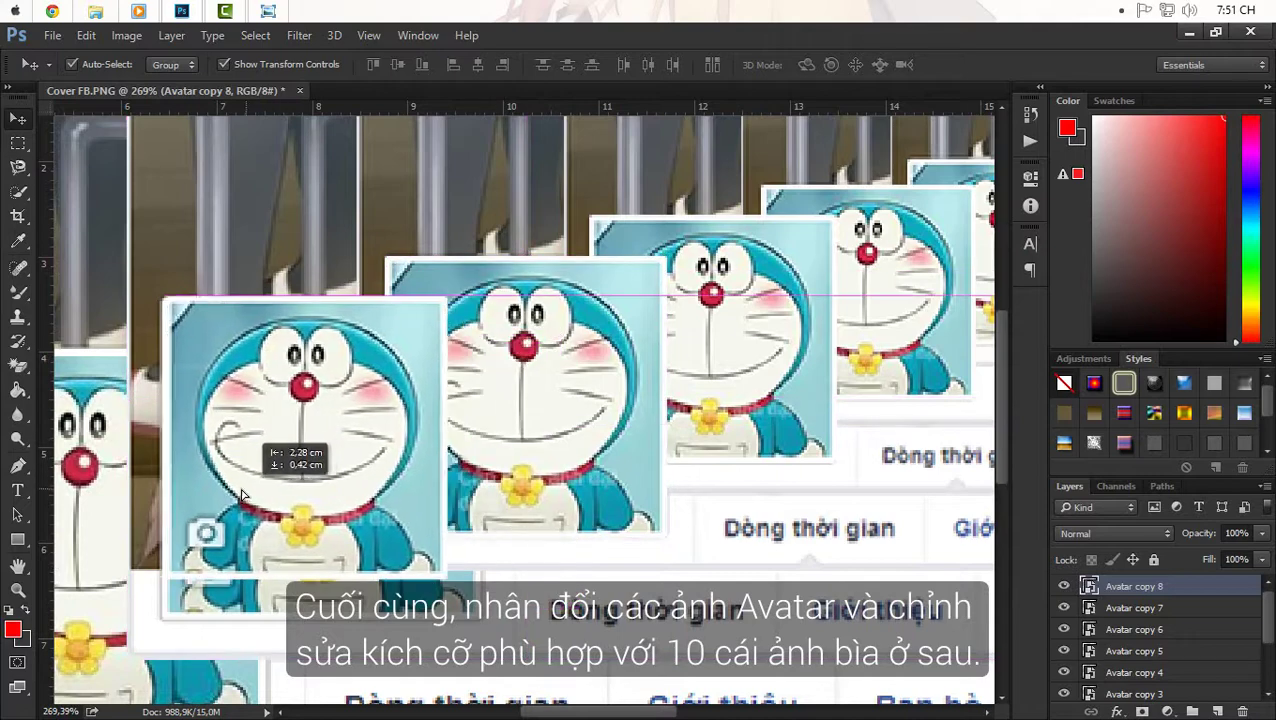
{"action": "key", "text": "ctrl+t"}
{"action": "mouse_move", "coordinate": [441, 547]}
{"action": "left_mouse_down"}
{"action": "mouse_move", "coordinate": [486, 627]}
{"action": "mouse_move", "coordinate": [476, 620]}
{"action": "left_mouse_up"}
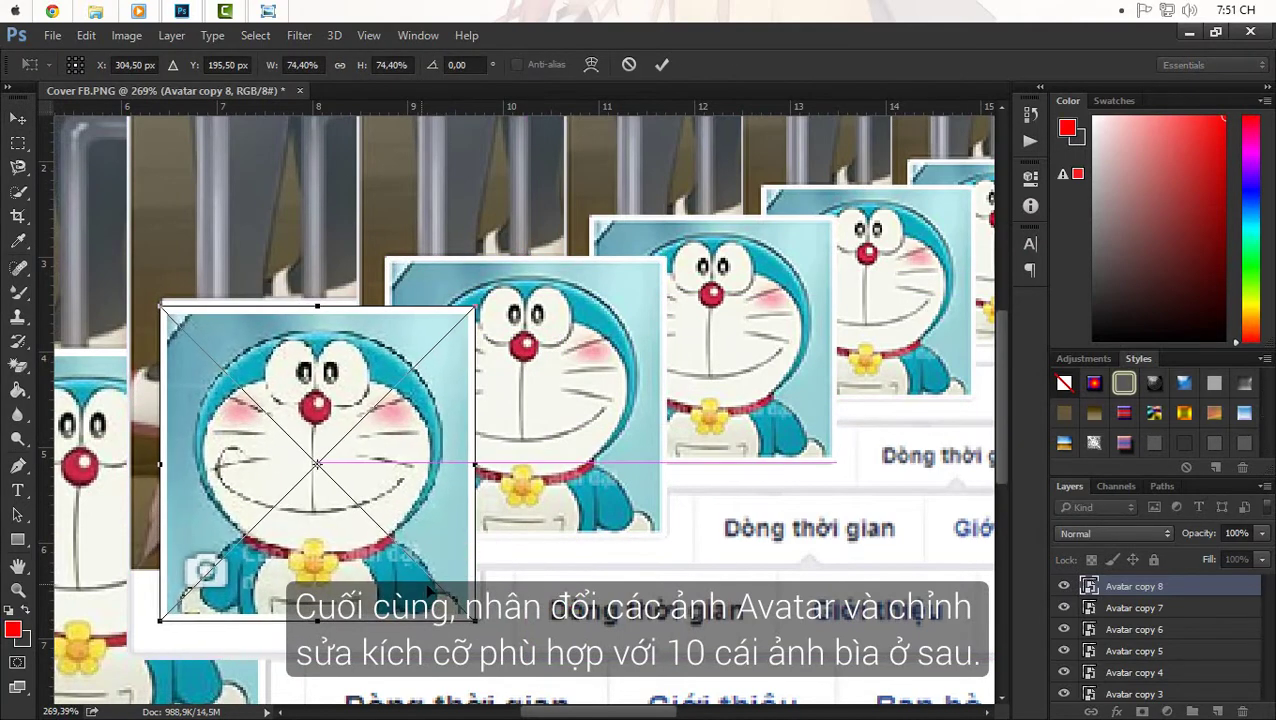
{"action": "key", "text": "Return"}
{"action": "left_click", "coordinate": [541, 601]}
{"action": "left_click_drag", "start_coordinate": [320, 468], "coordinate": [320, 460]}
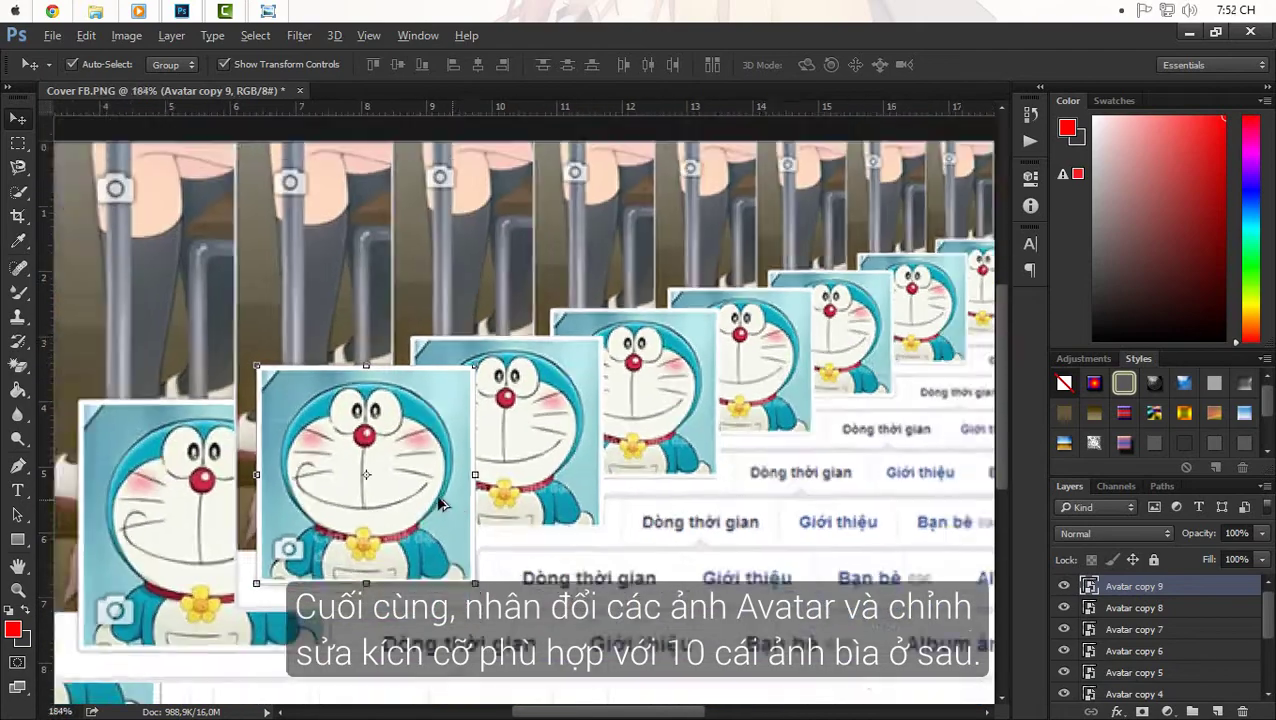
- Place Avatar copy 9 over the next profile avatar and scale it up to fit
{"action": "mouse_move", "coordinate": [478, 510]}
{"action": "left_mouse_down"}
{"action": "mouse_move", "coordinate": [145, 483]}
{"action": "mouse_move", "coordinate": [142, 462]}
{"action": "left_mouse_up"}
{"action": "scroll", "coordinate": [484, 540], "scroll_direction": "down", "scroll_amount": 5}
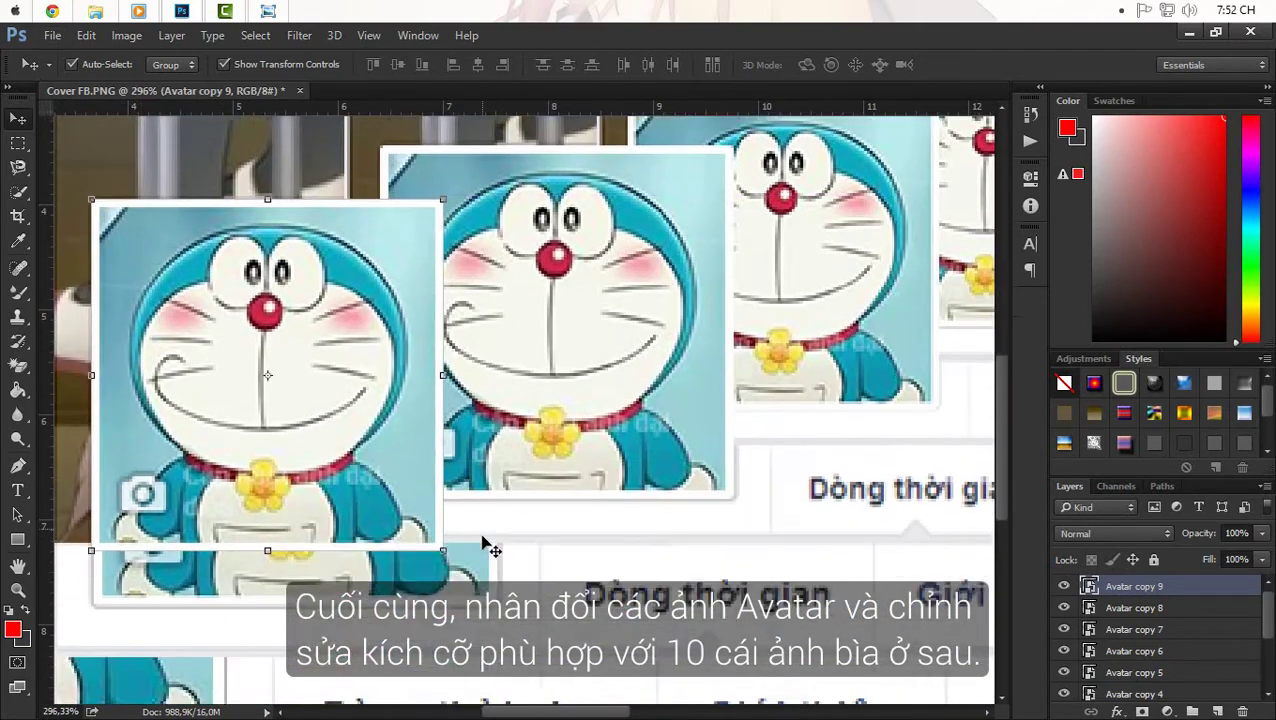
{"action": "key", "text": "ctrl+t"}
{"action": "left_click_drag", "start_coordinate": [441, 511], "coordinate": [494, 578]}
{"action": "key", "text": "Return"}
{"action": "scroll", "coordinate": [492, 578], "scroll_direction": "down", "scroll_amount": 5}
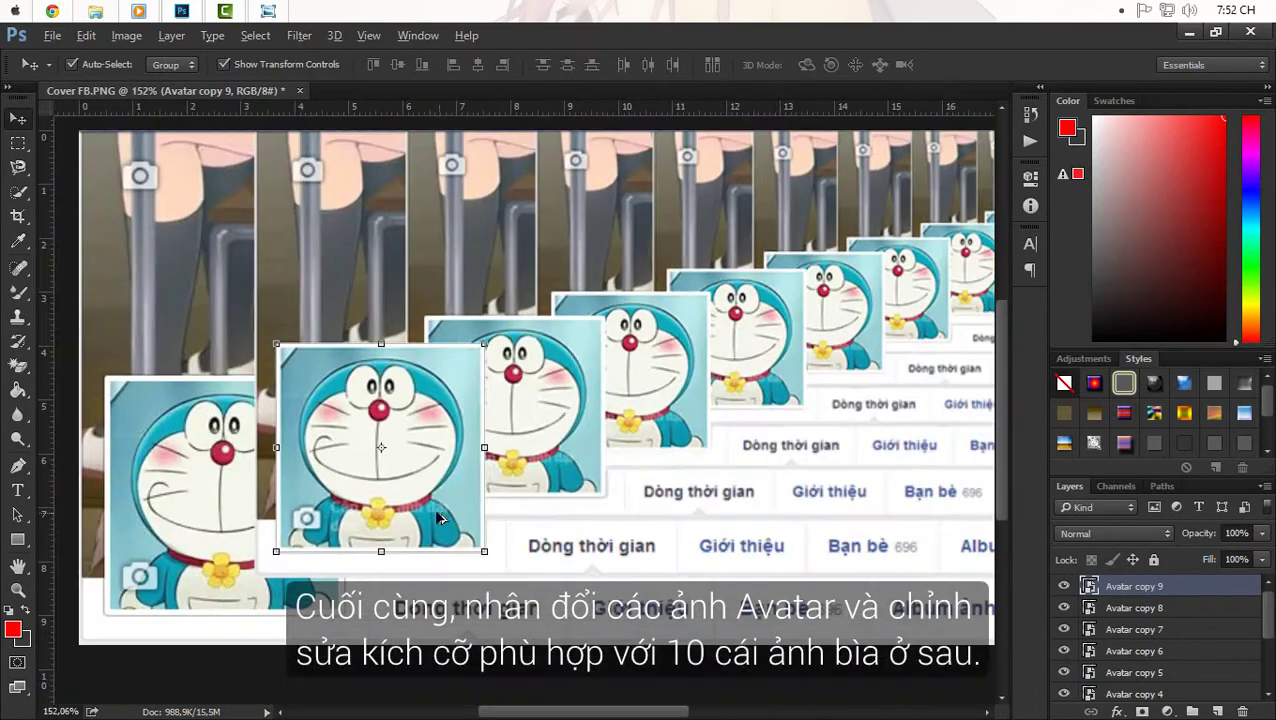
- Place Avatar copy 10 over the front profile avatar, enlarge it, and deselect
{"action": "mouse_move", "coordinate": [345, 485]}
{"action": "left_mouse_down"}
{"action": "mouse_move", "coordinate": [198, 511]}
{"action": "mouse_move", "coordinate": [180, 502]}
{"action": "left_mouse_up"}
{"action": "scroll", "coordinate": [180, 502], "scroll_direction": "up", "scroll_amount": 1}
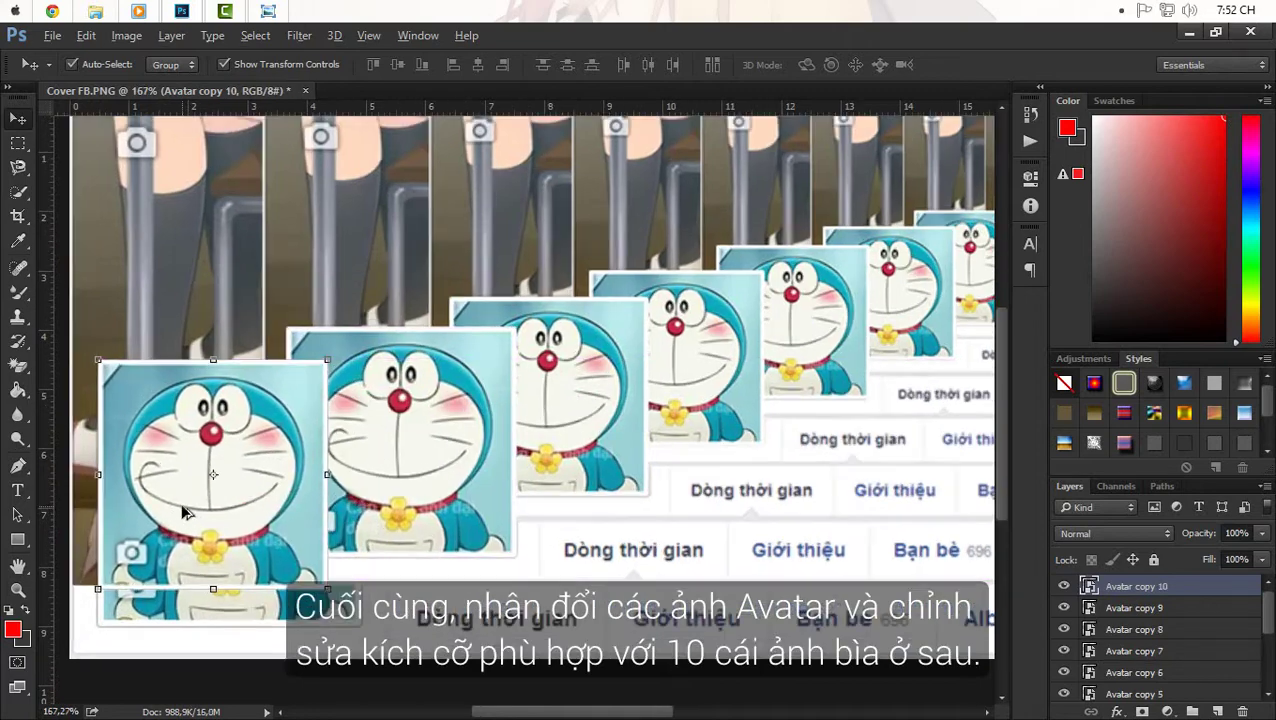
{"action": "key", "text": "ctrl+t"}
{"action": "left_click_drag", "start_coordinate": [315, 573], "coordinate": [345, 602]}
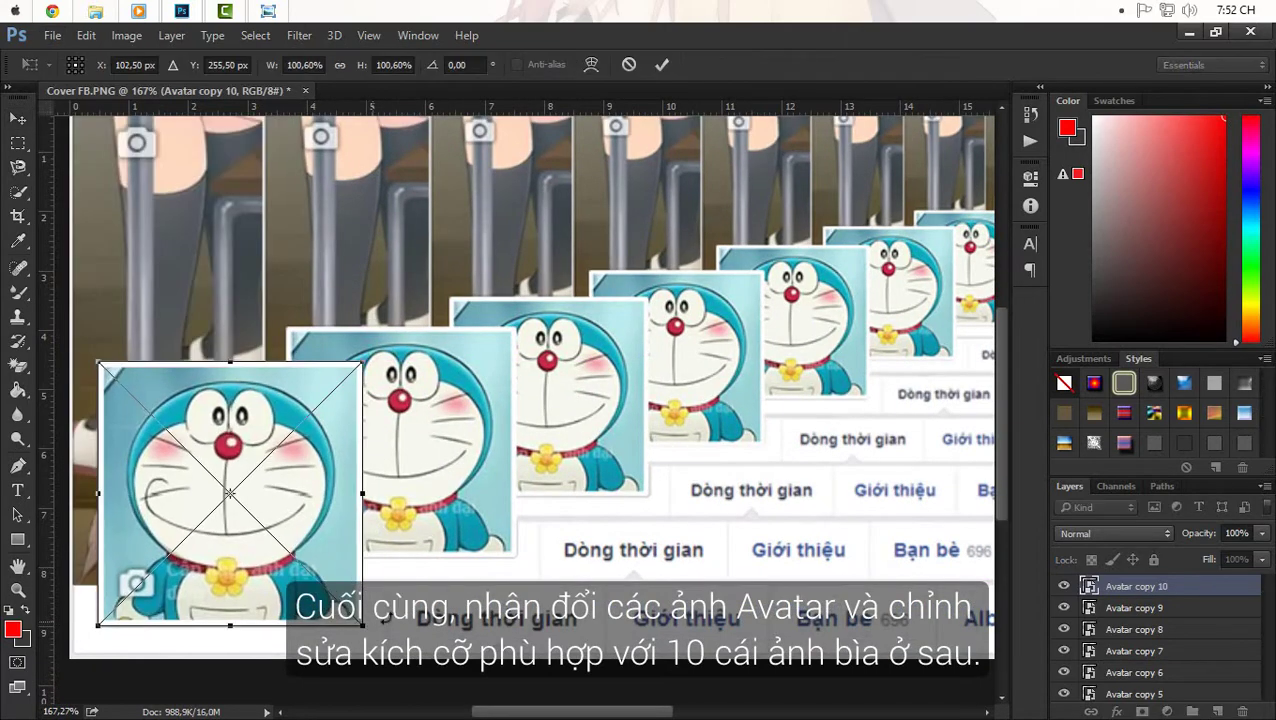
{"action": "key", "text": "Return"}
{"action": "scroll", "coordinate": [535, 575], "scroll_direction": "down", "scroll_amount": 3}
{"action": "scroll", "coordinate": [533, 575], "scroll_direction": "down", "scroll_amount": 2}
{"action": "left_click", "coordinate": [578, 623]}
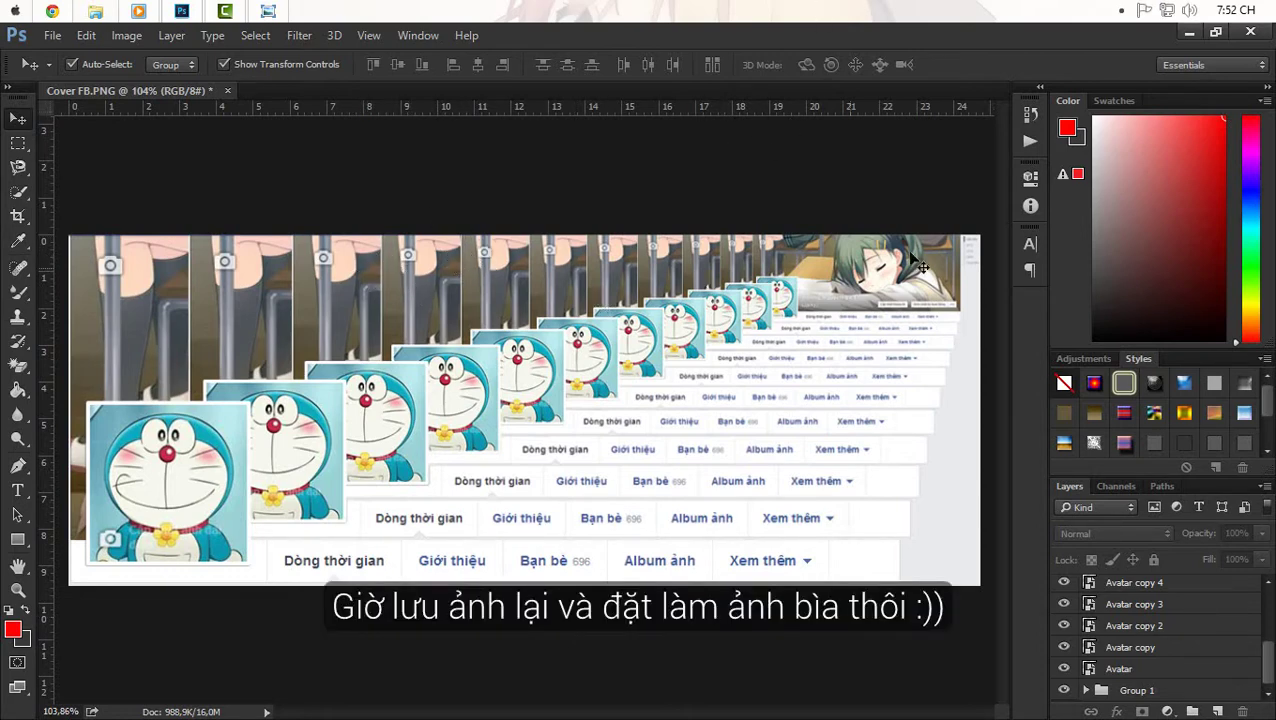
- Save the cover as a PNG named 'Cover FB 2', declining to replace Cover FB.PNG
{"action": "key", "text": "ctrl+shift+s"}
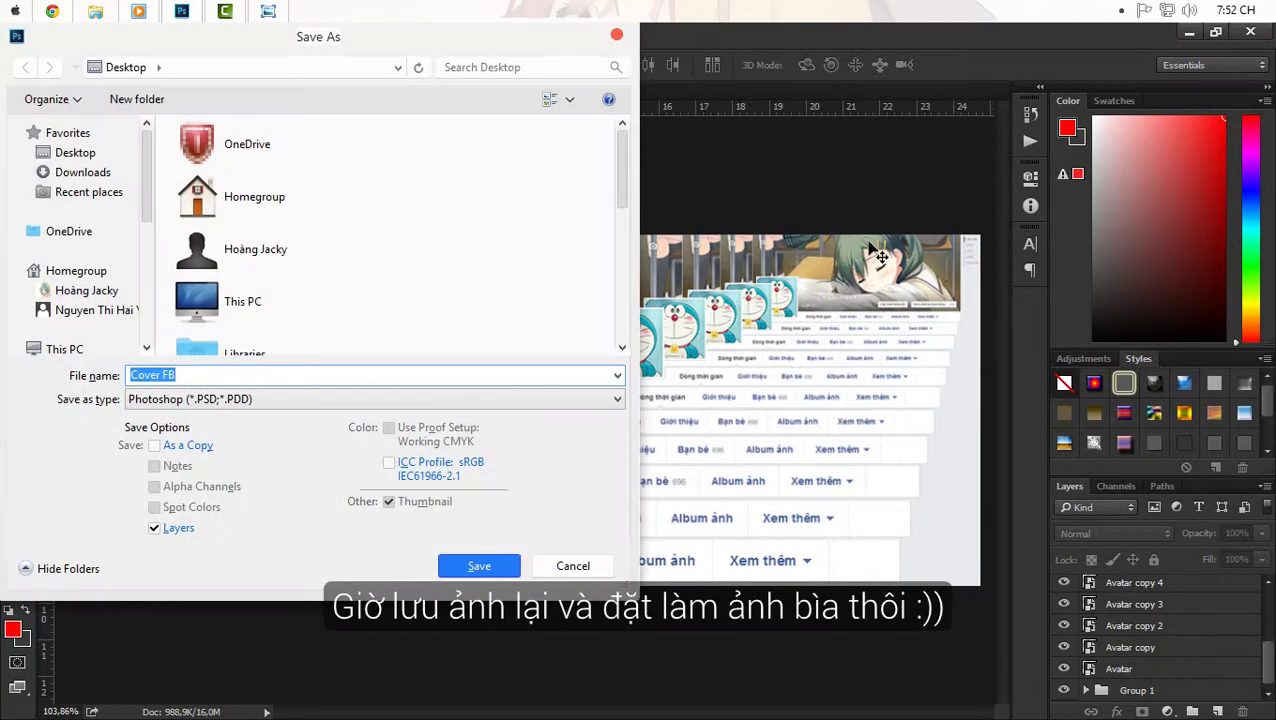
{"action": "left_click", "coordinate": [226, 398]}
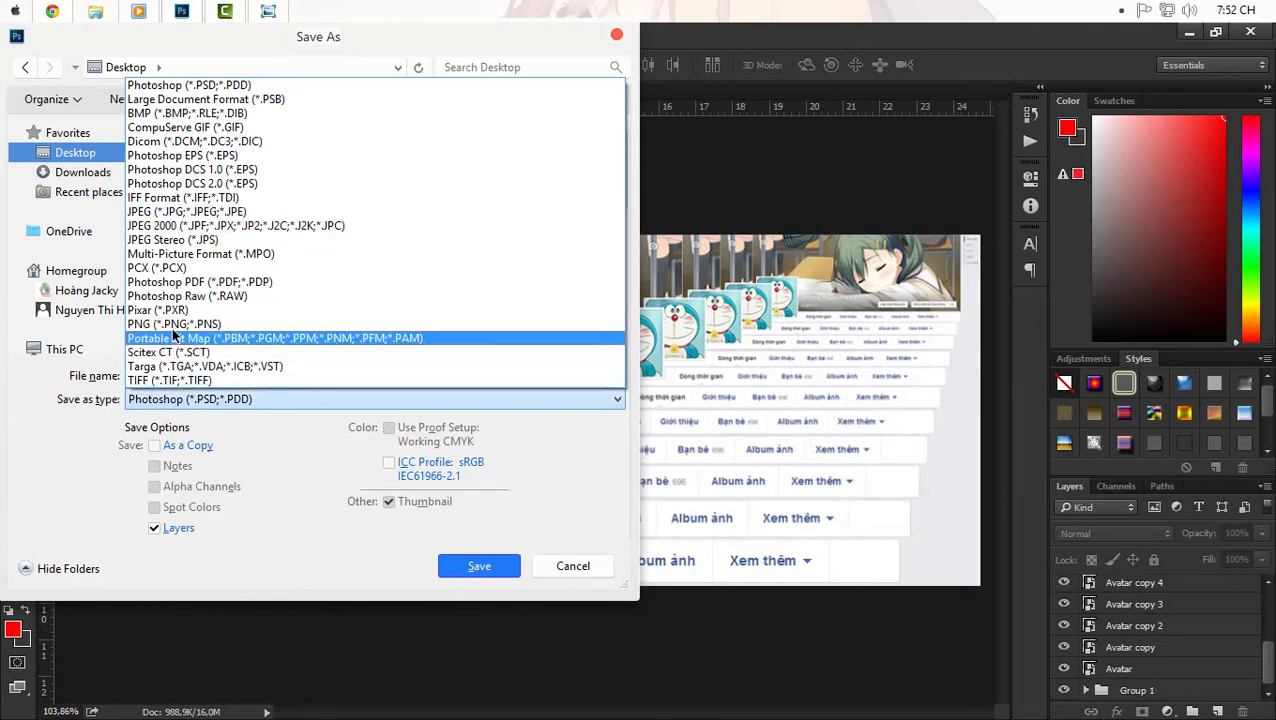
{"action": "left_click", "coordinate": [195, 324]}
{"action": "key", "text": "Return"}
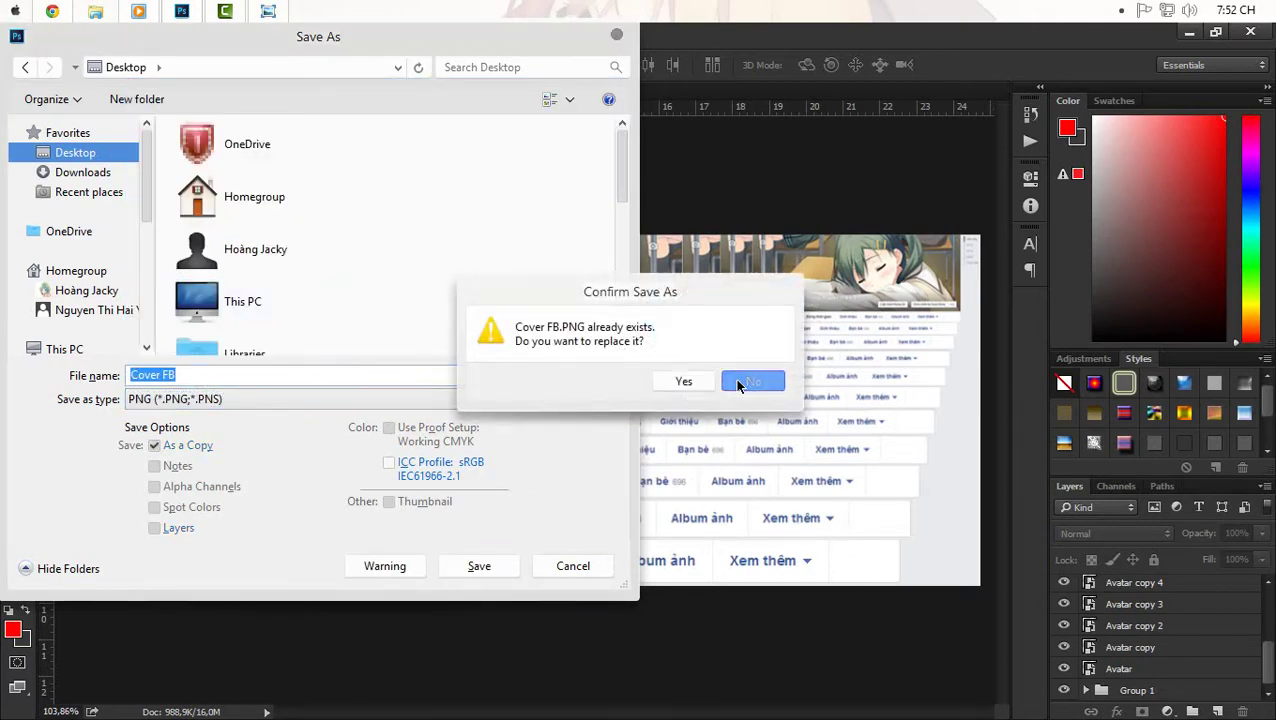
{"action": "left_click", "coordinate": [750, 382]}
{"action": "type", "text": "2"}
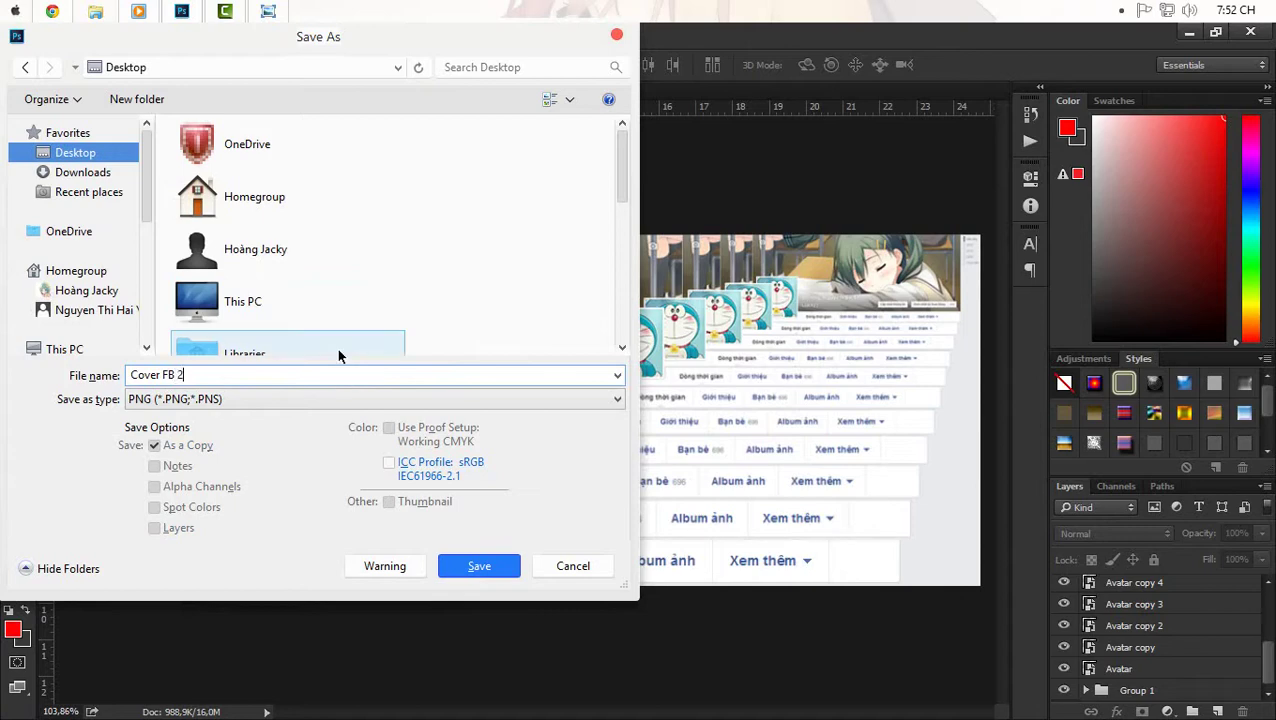
{"action": "key", "text": "Return"}
{"action": "key", "text": "Return"}
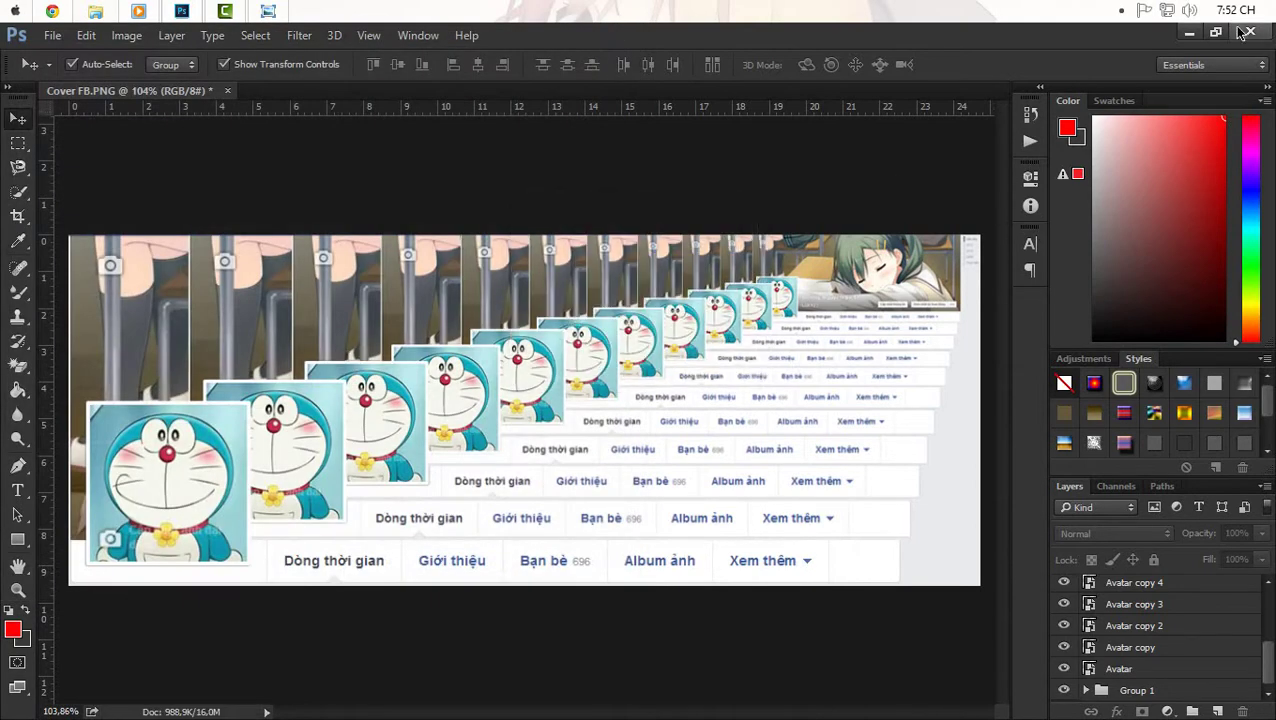
- Minimize Photoshop, close the old cover's viewer, and open Cover FB 2 from the desktop
{"action": "left_click", "coordinate": [1190, 33]}
{"action": "left_click", "coordinate": [1200, 36]}
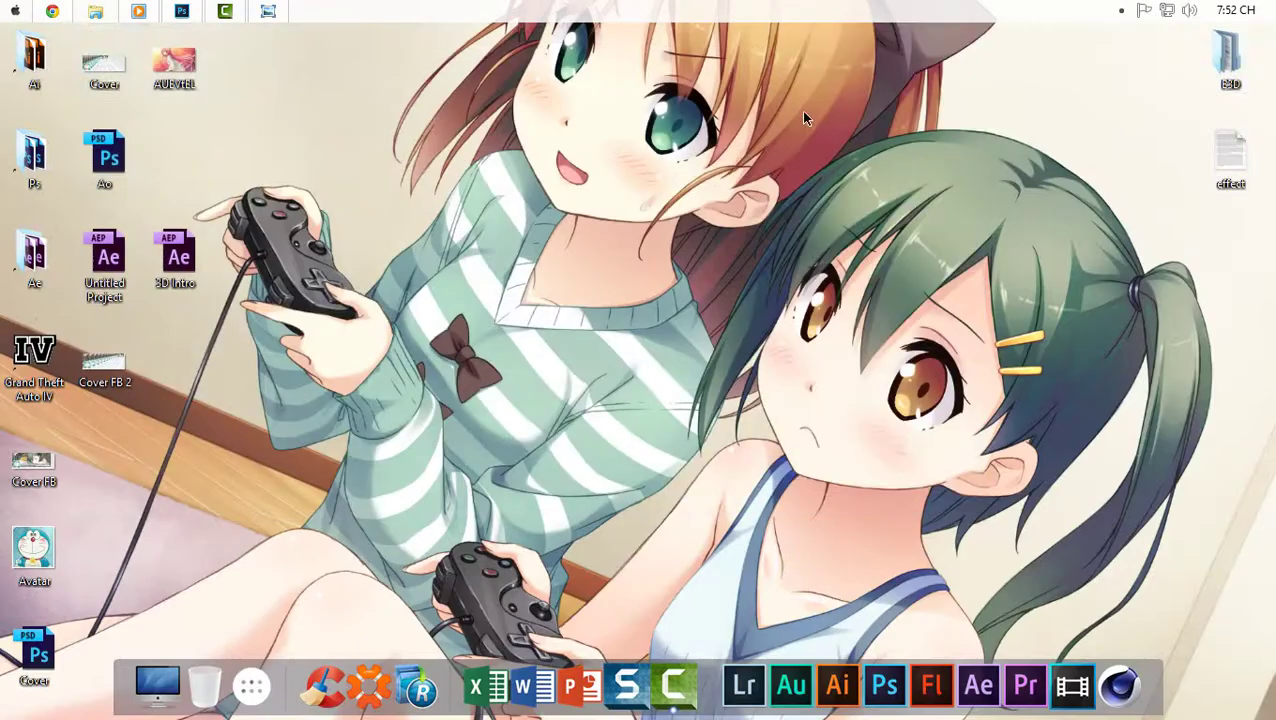
{"action": "double_click", "coordinate": [107, 370]}
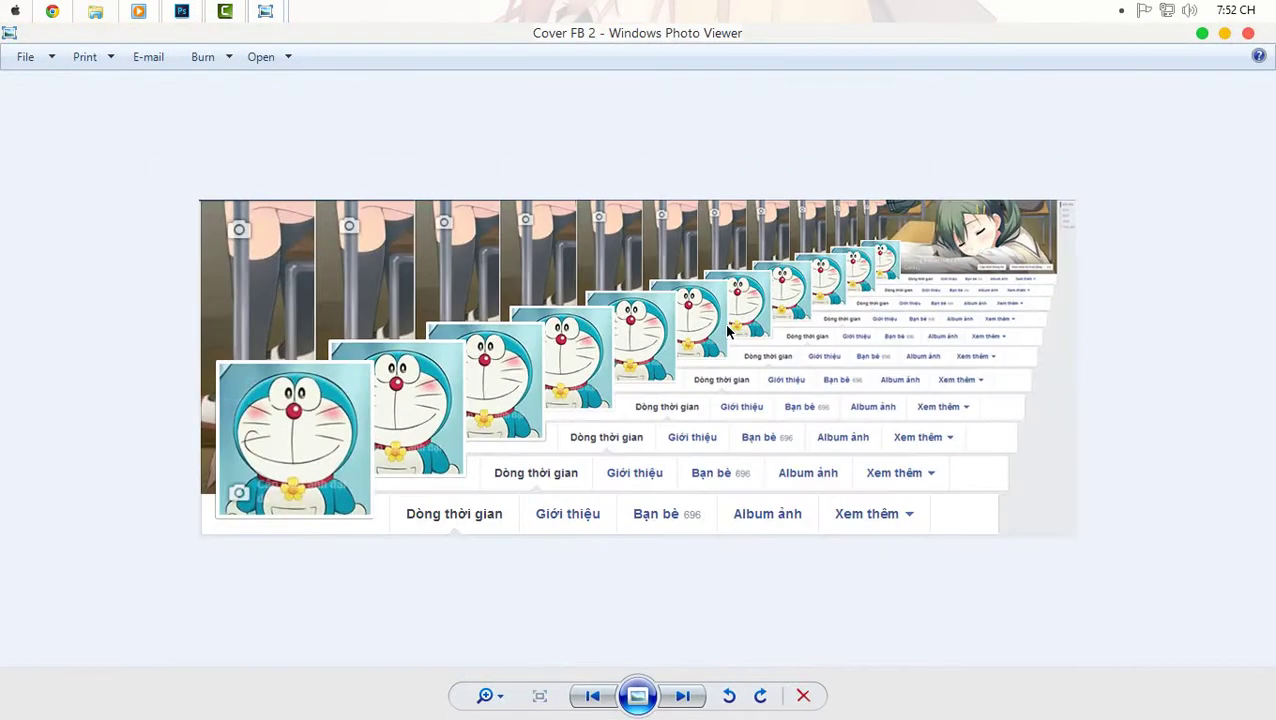
- Flip between Cover FB 2 and the earlier covers, then close Photo Viewer
{"action": "key", "text": "Left"}
{"action": "key", "text": "Left"}
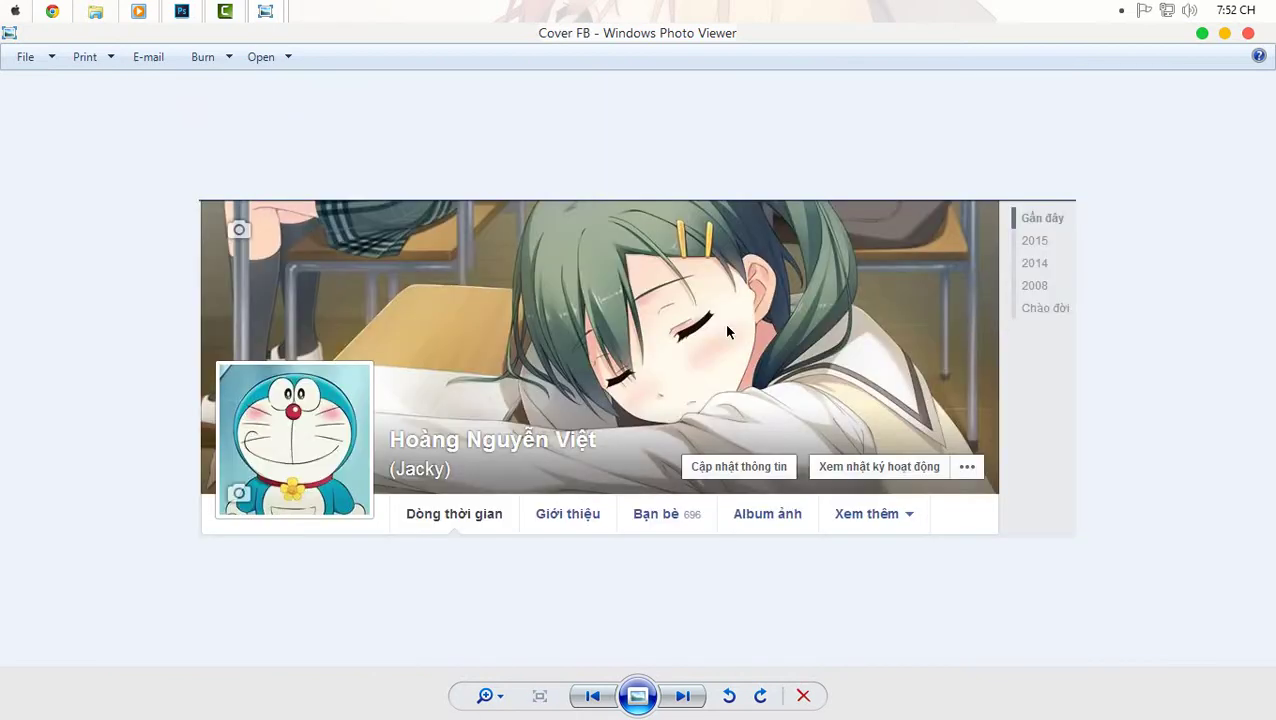
{"action": "key", "text": "Left"}
{"action": "key", "text": "Right"}
{"action": "key", "text": "Right"}
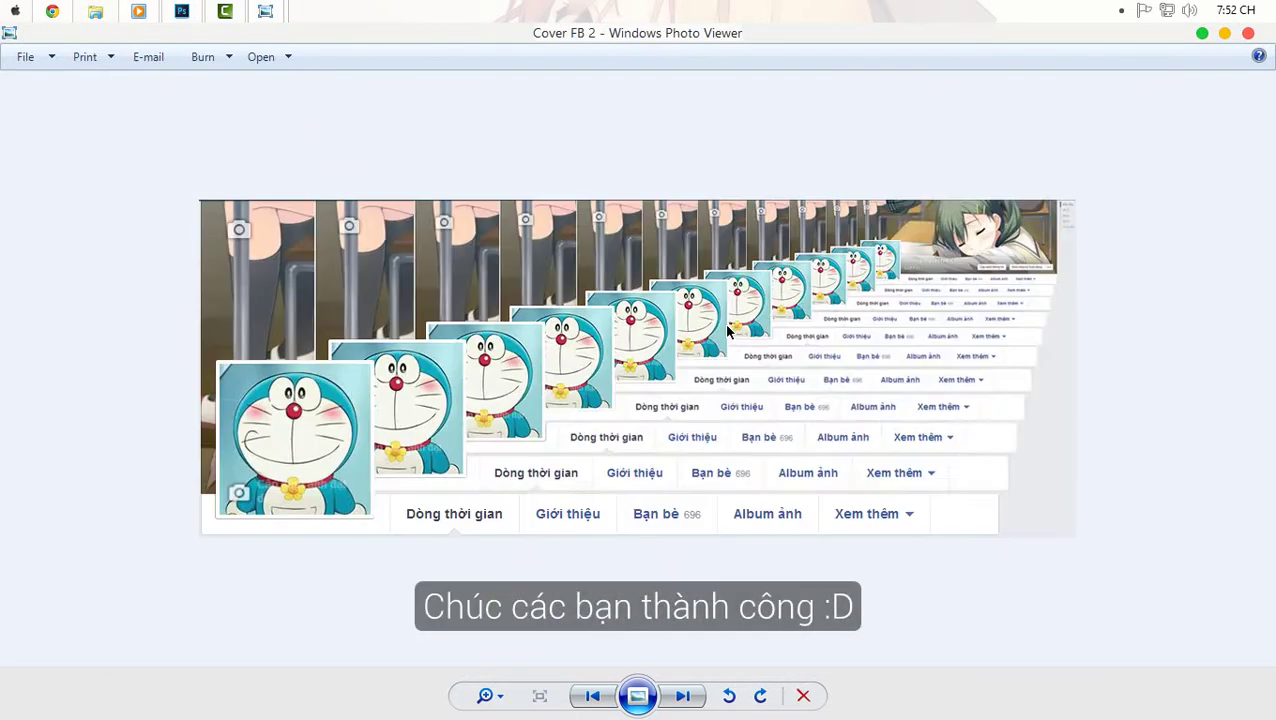
{"action": "key", "text": "Right"}
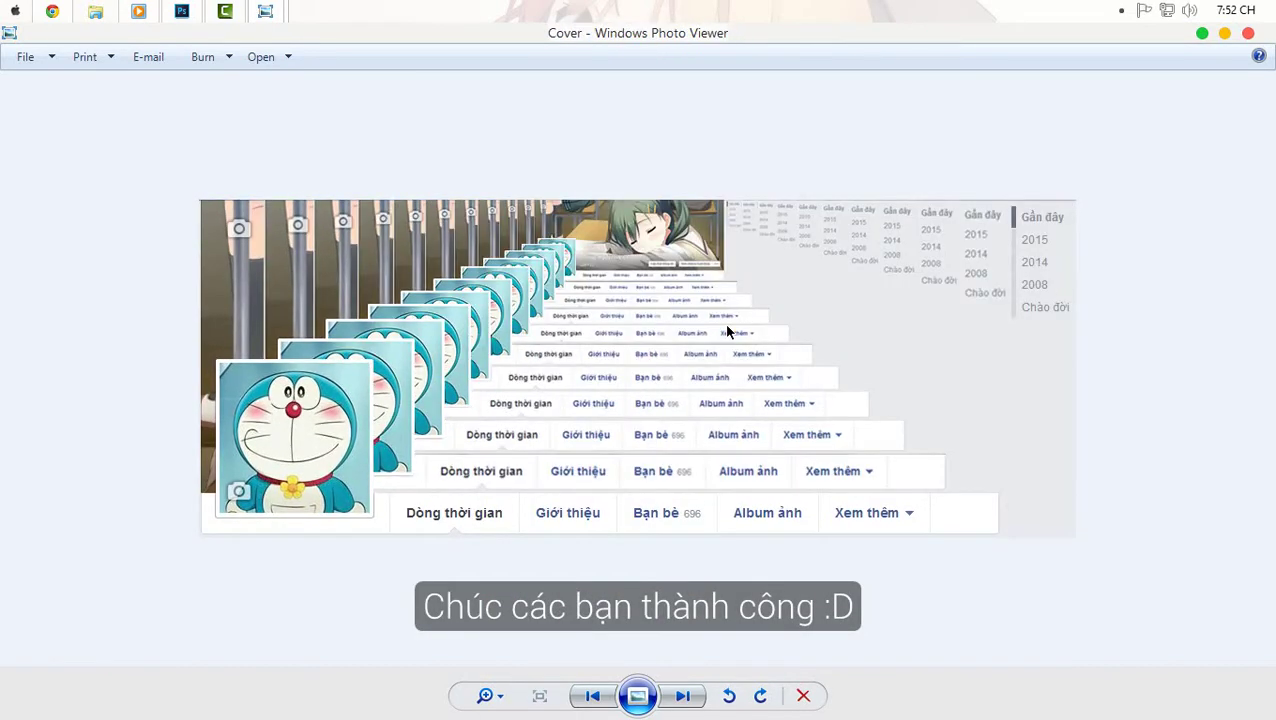
{"action": "key", "text": "Left"}
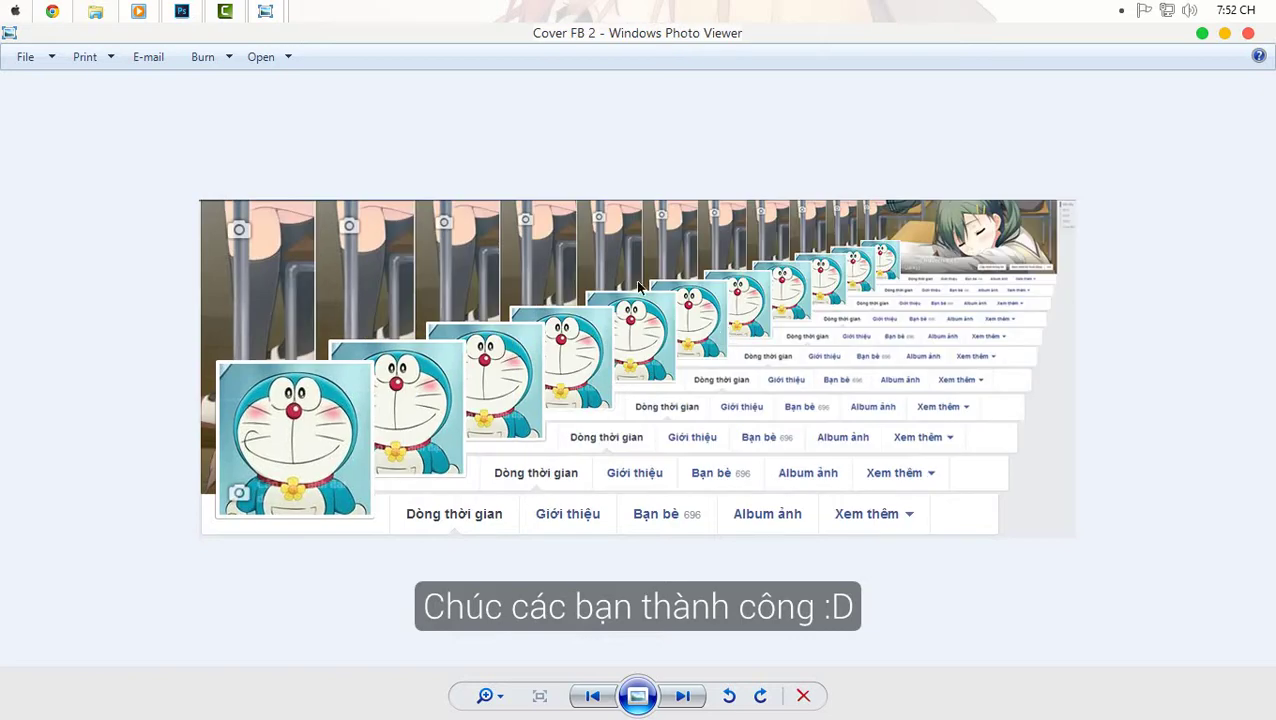
{"action": "key", "text": "alt+F4"}
{"action": "right_click", "coordinate": [512, 224]}
{"action": "left_click", "coordinate": [542, 274]}
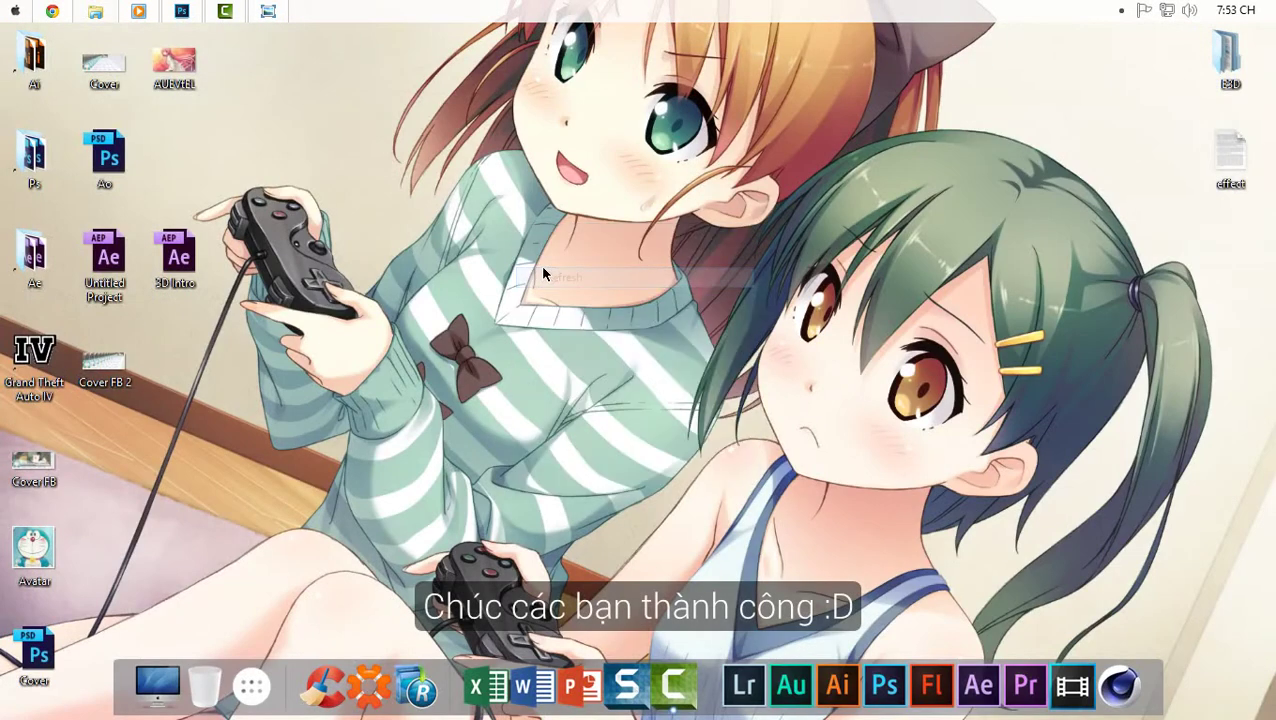